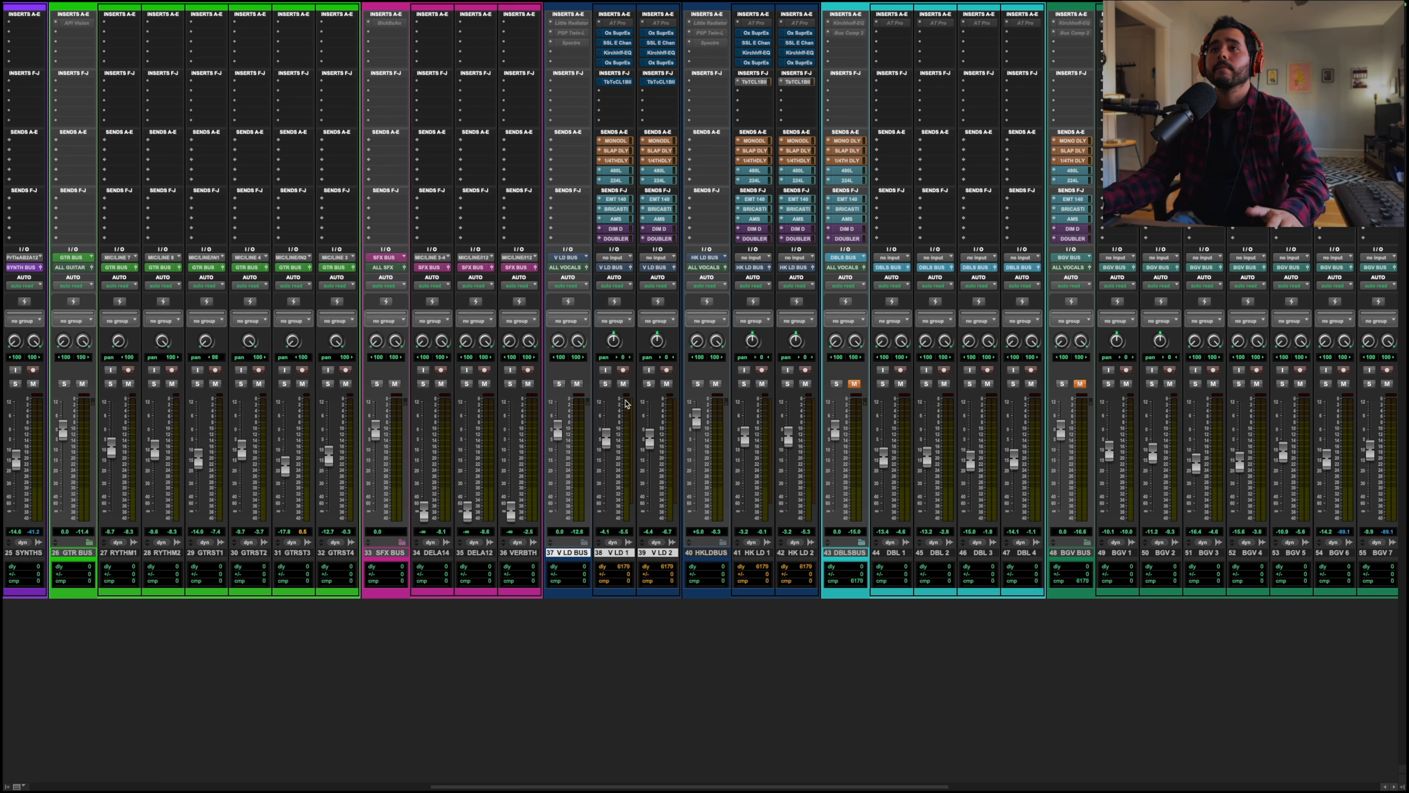
Step: Play the mix and briefly audition the V LD BUS in solo
key("space")
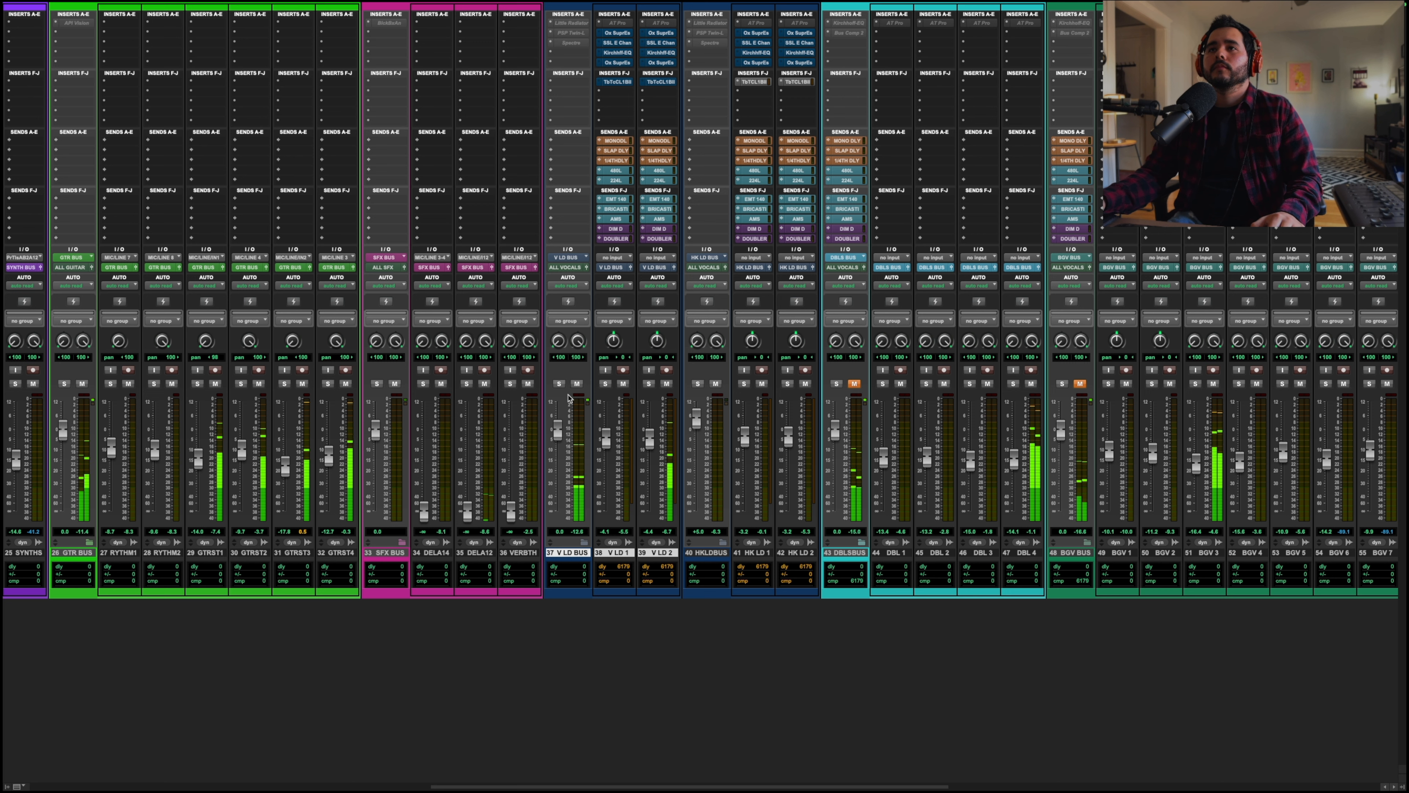
left_click(559, 384)
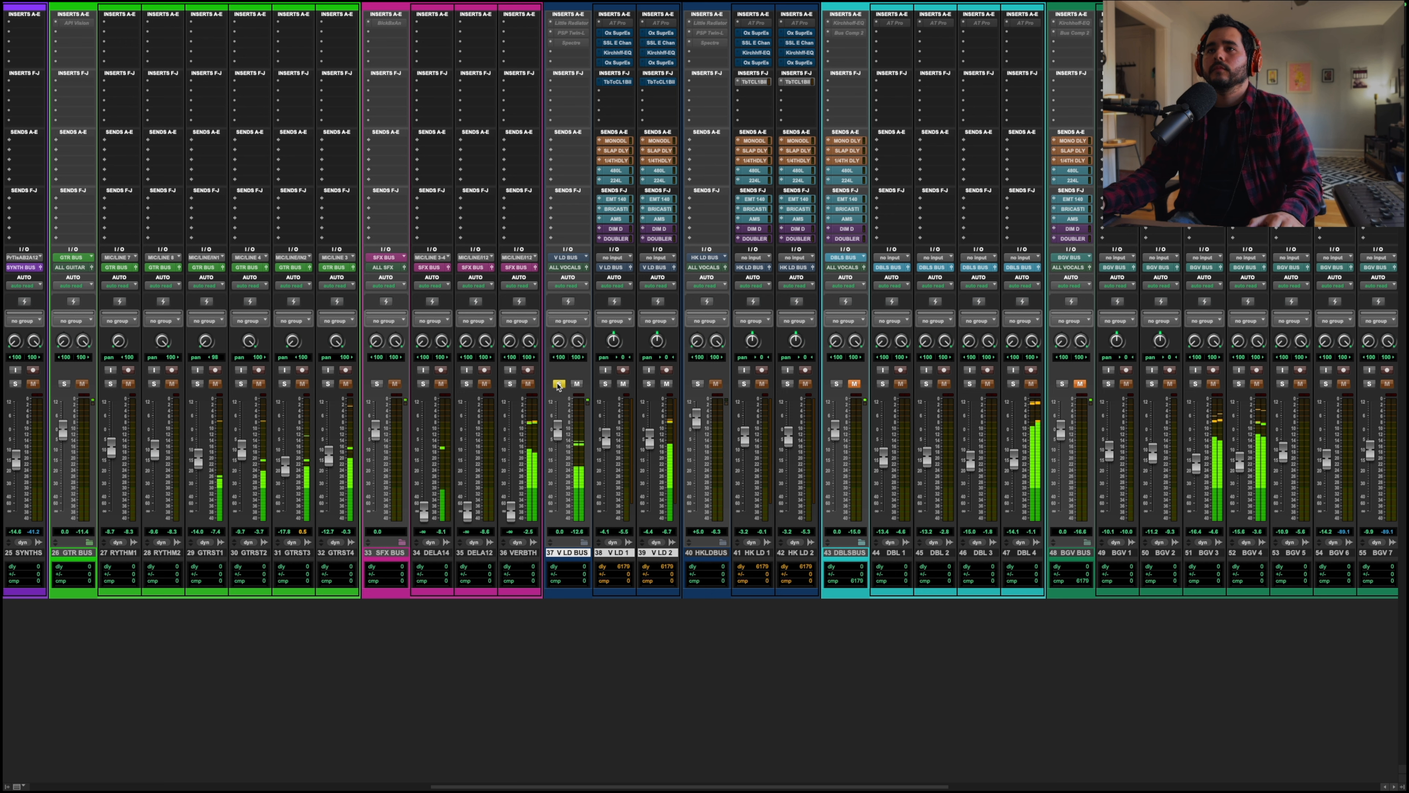
left_click(559, 383)
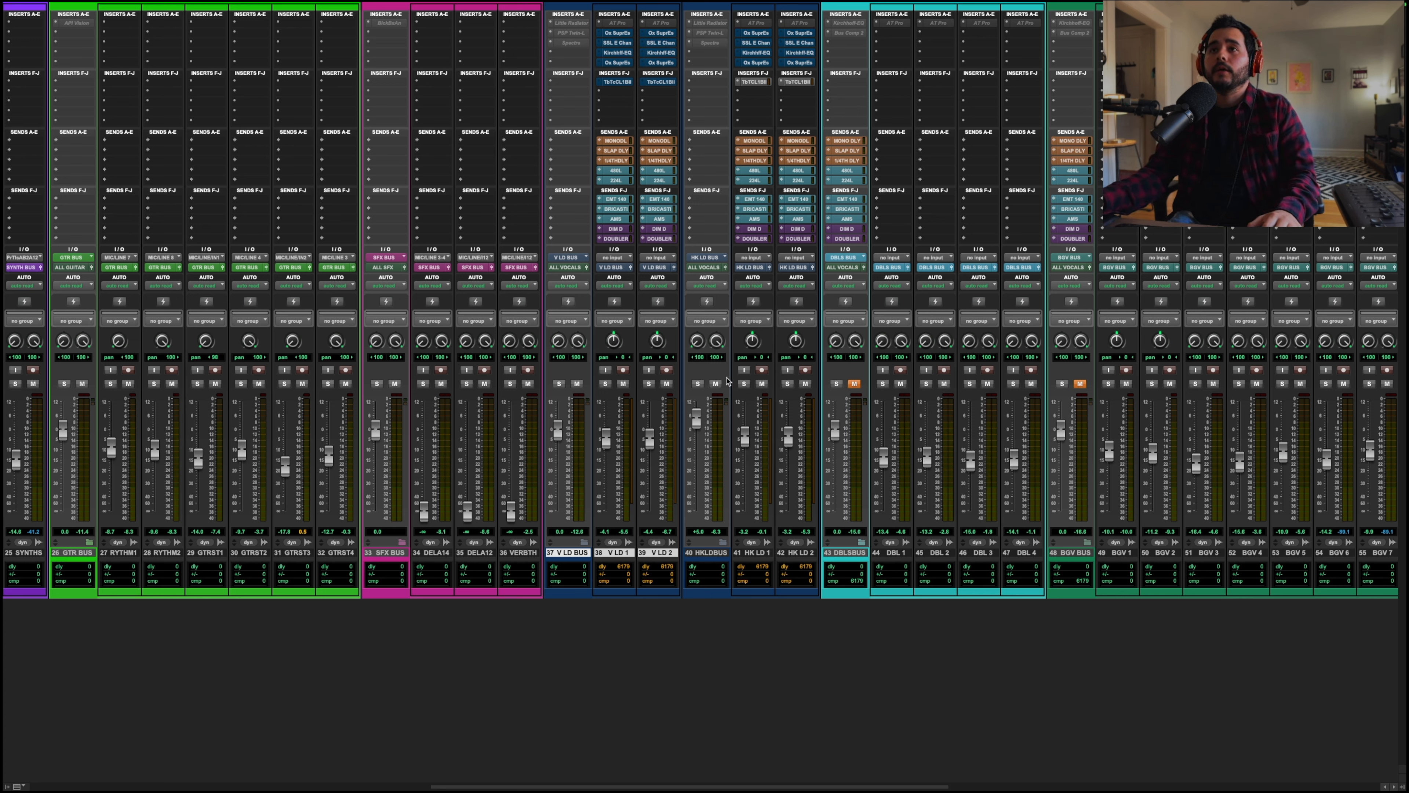
key("space")
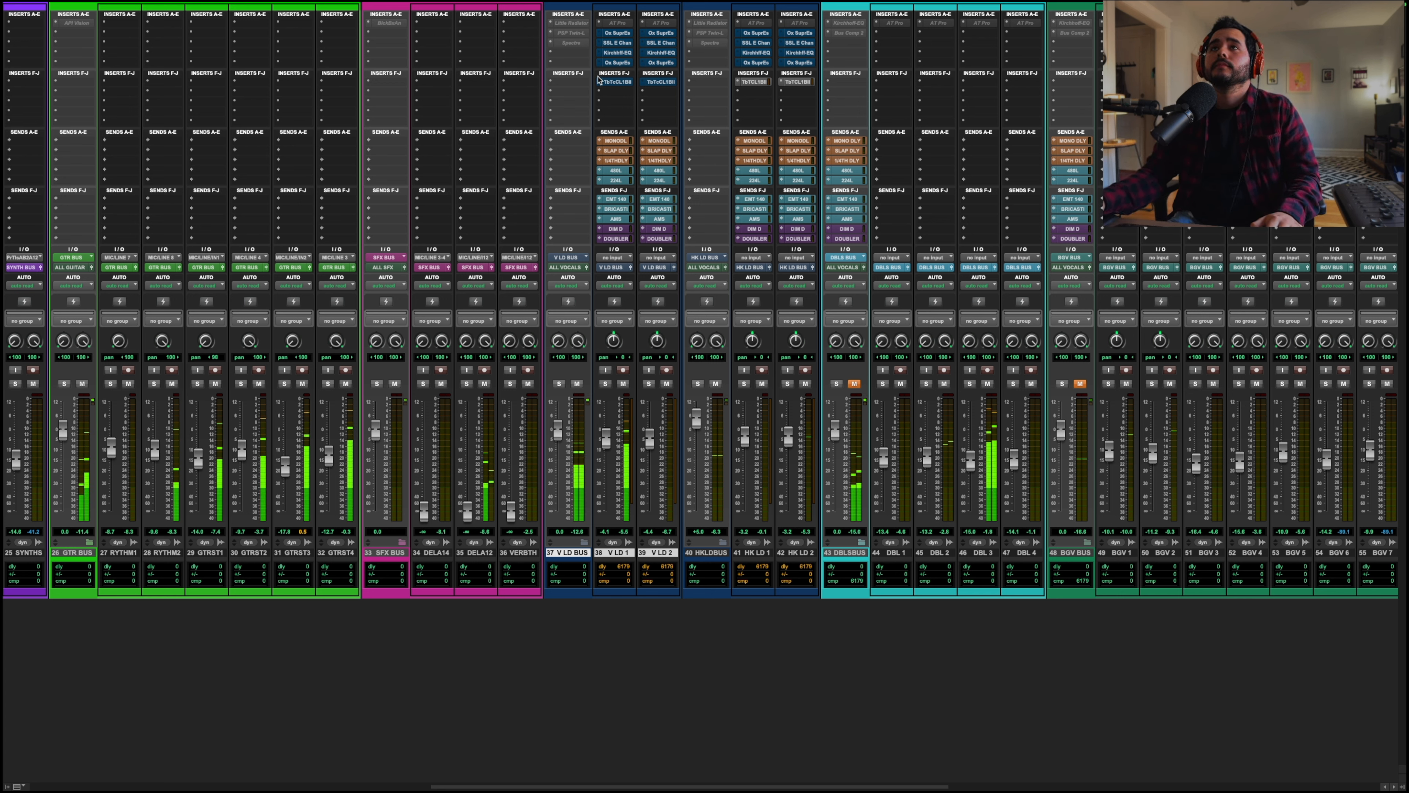
Step: Open the Oxford Supressor on the V LD 1 track and play back with the V LD BUS soloed
left_click(617, 33)
left_click_drag(636, 222, 1017, 156)
left_click(558, 383)
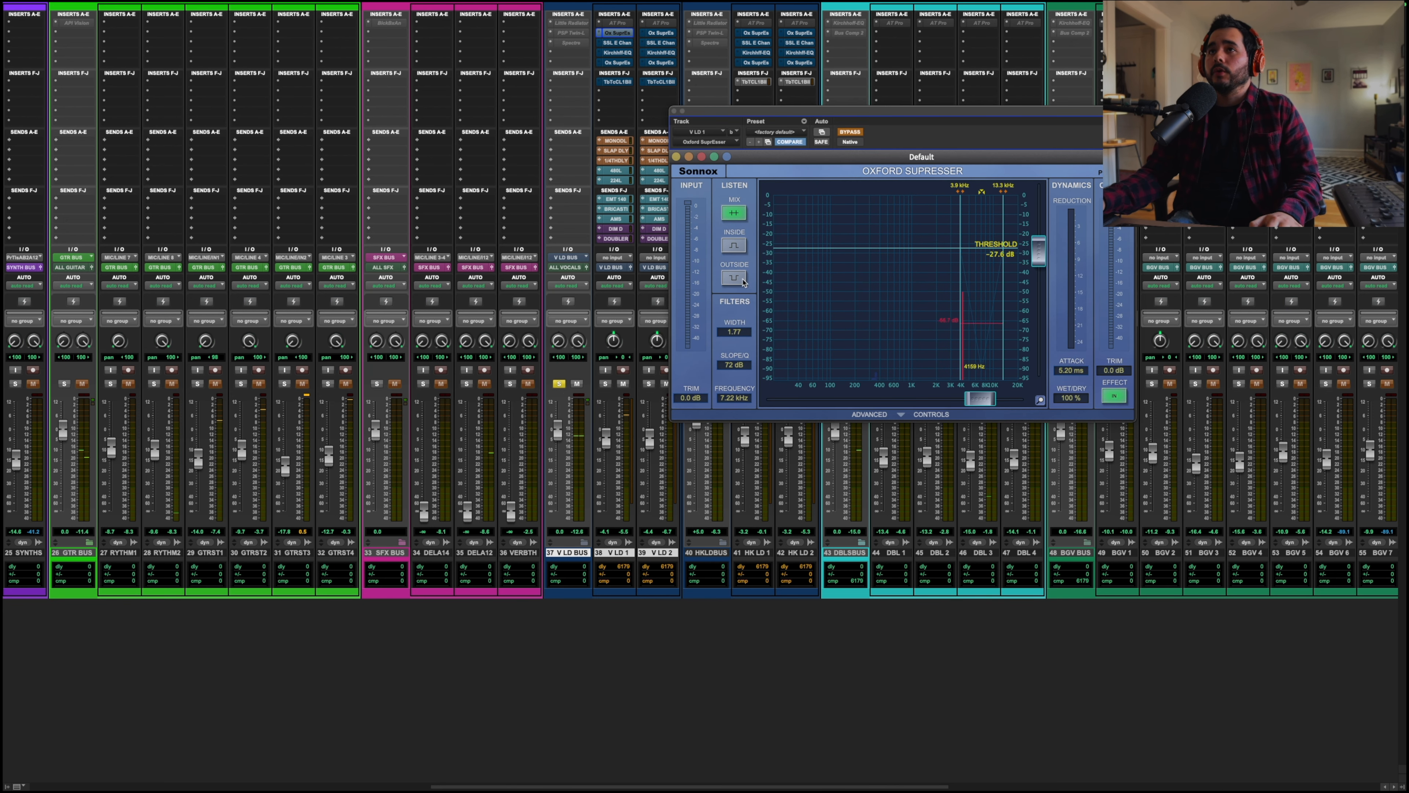
left_click_drag(773, 120, 545, 150)
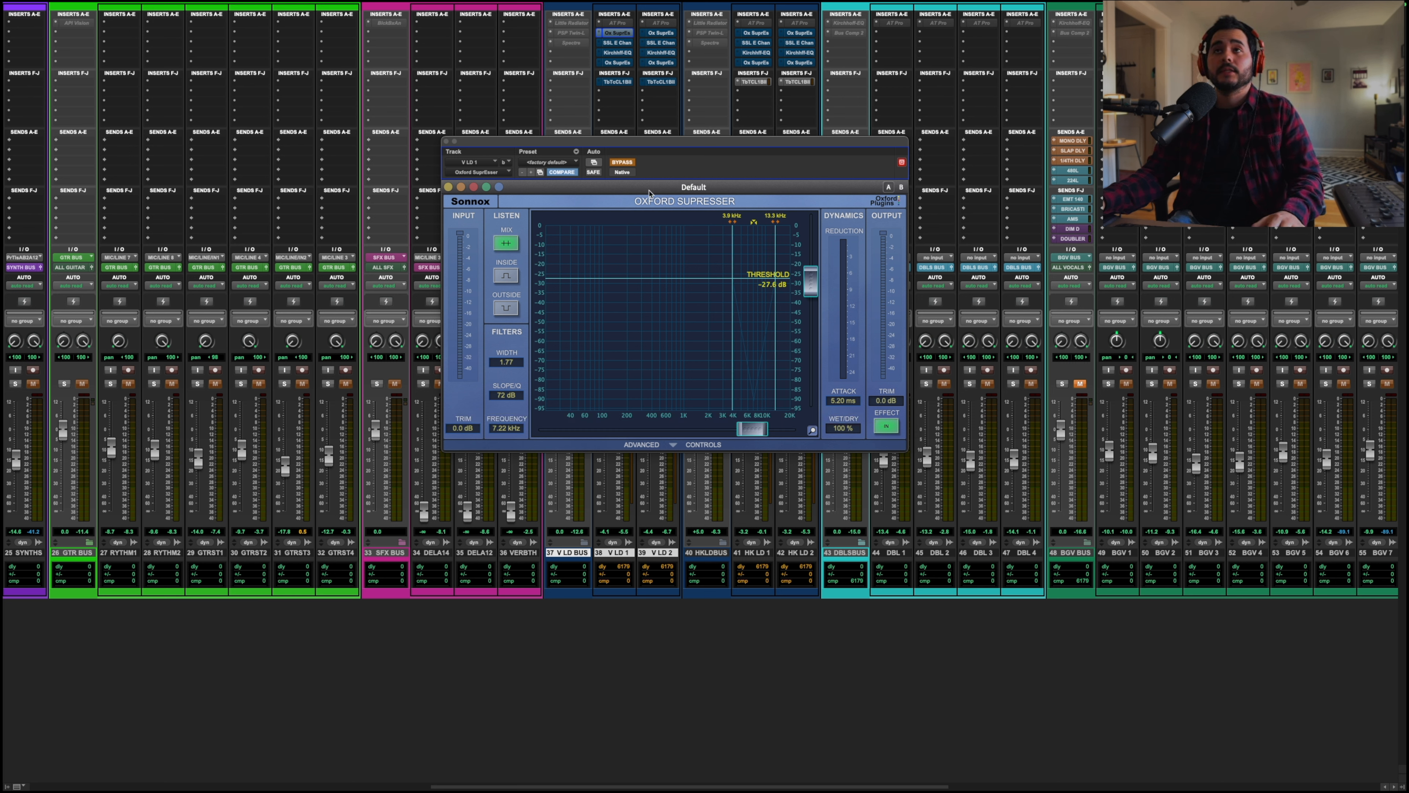
key("space")
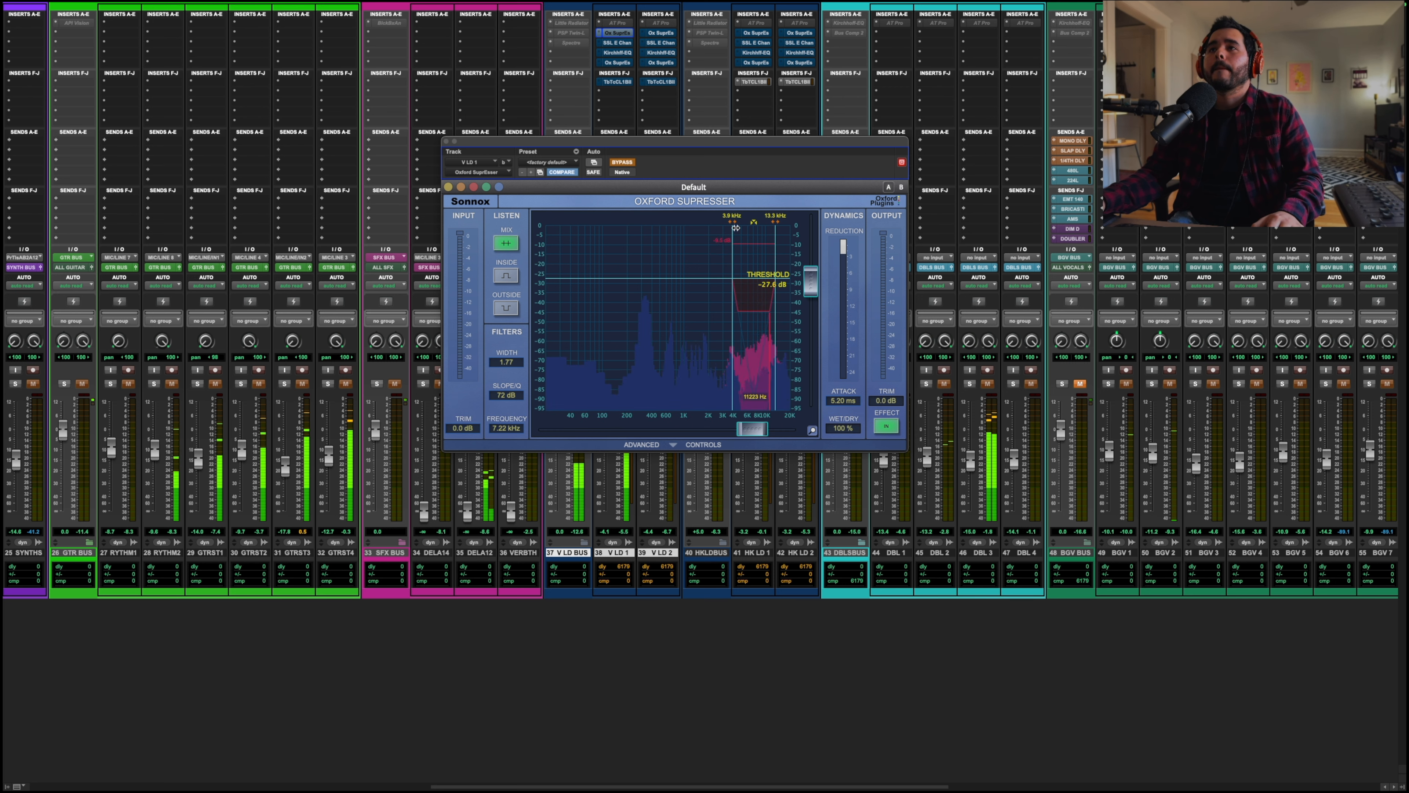
Step: Enable the Supressor and move its detection band to about 10.8 kHz with a width of 1.58
left_click_drag(750, 428, 764, 428)
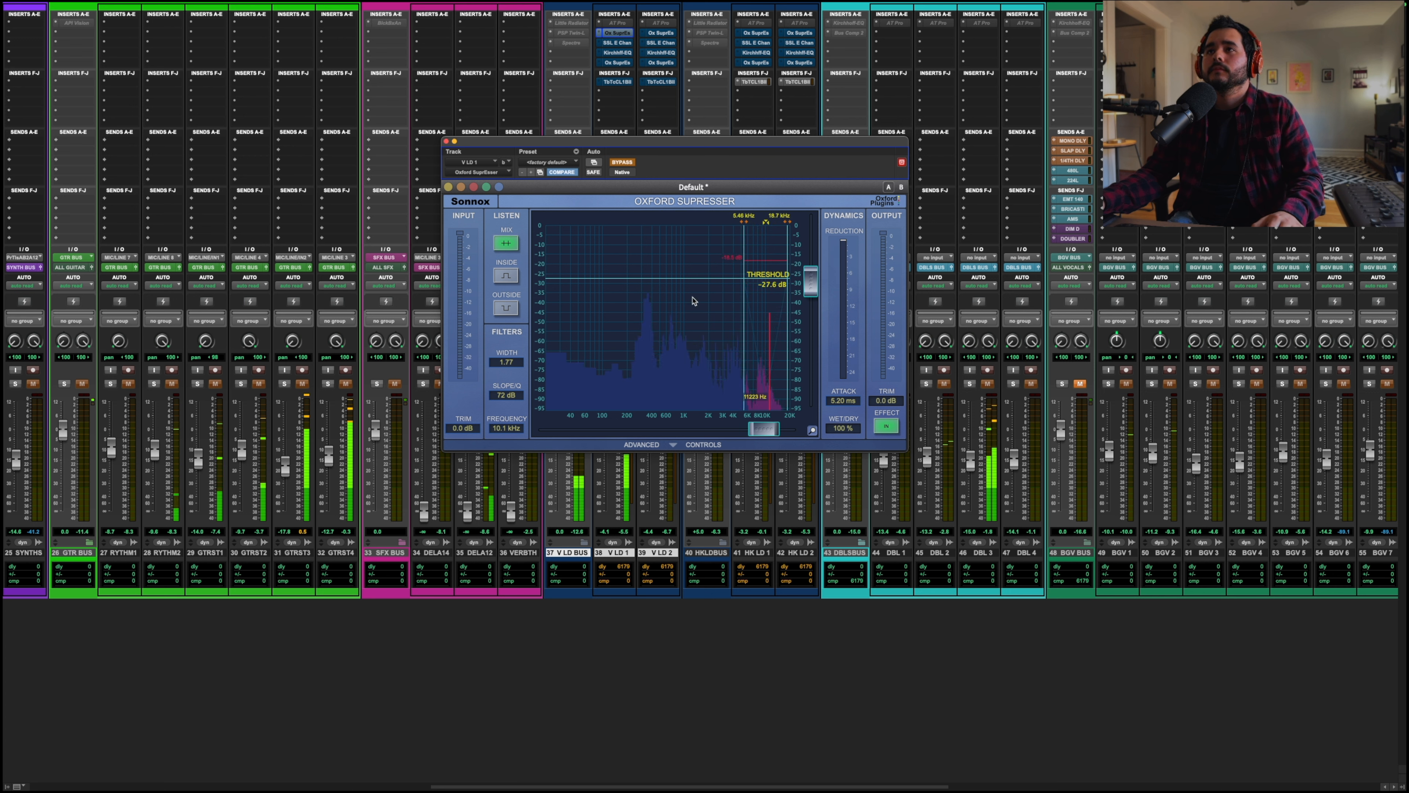
left_click(622, 163)
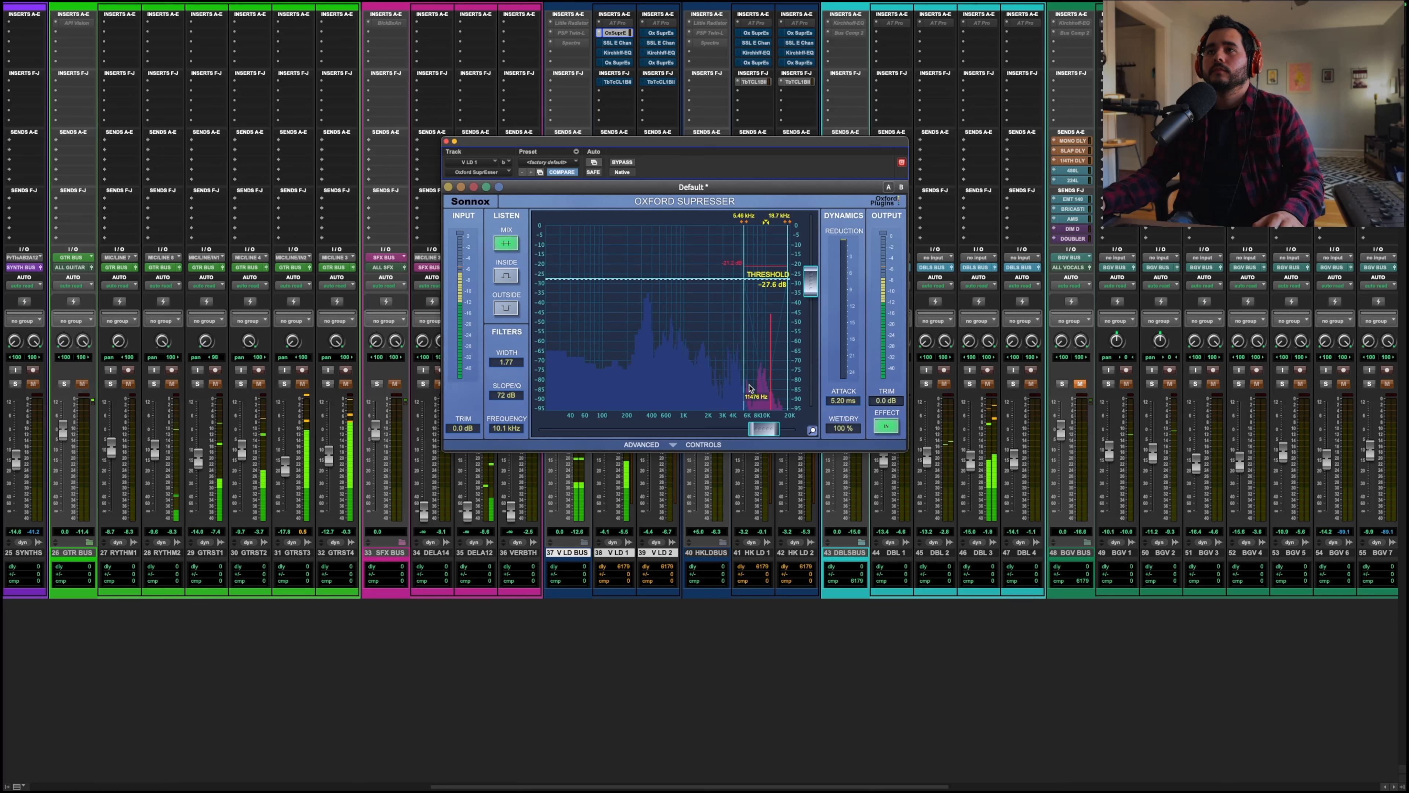
left_click_drag(741, 222, 810, 225)
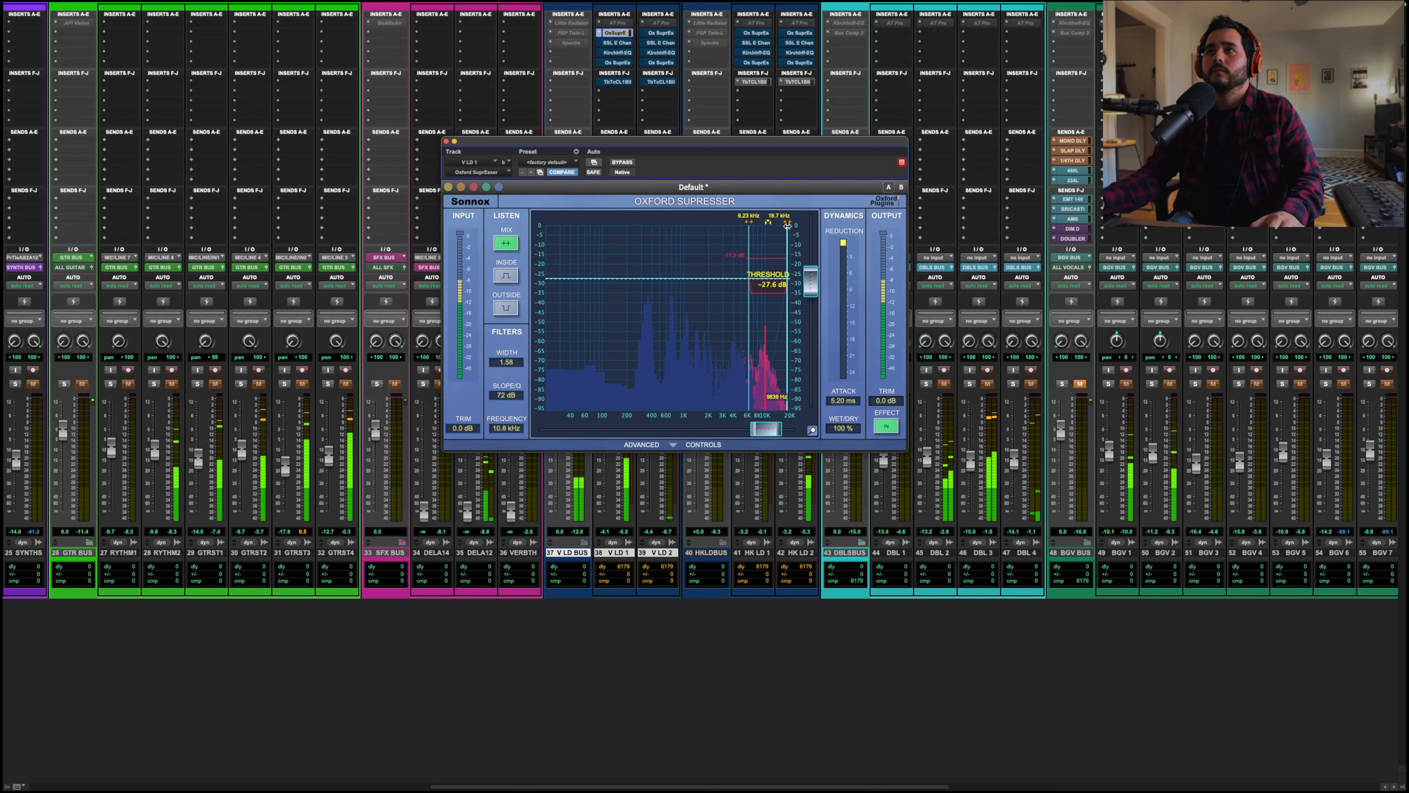
Step: Lower the Supressor threshold to -32.5 dB, stop playback and close the plugin window
mouse_move(811, 280)
left_mouse_down()
mouse_move(815, 306)
mouse_move(817, 293)
left_mouse_up()
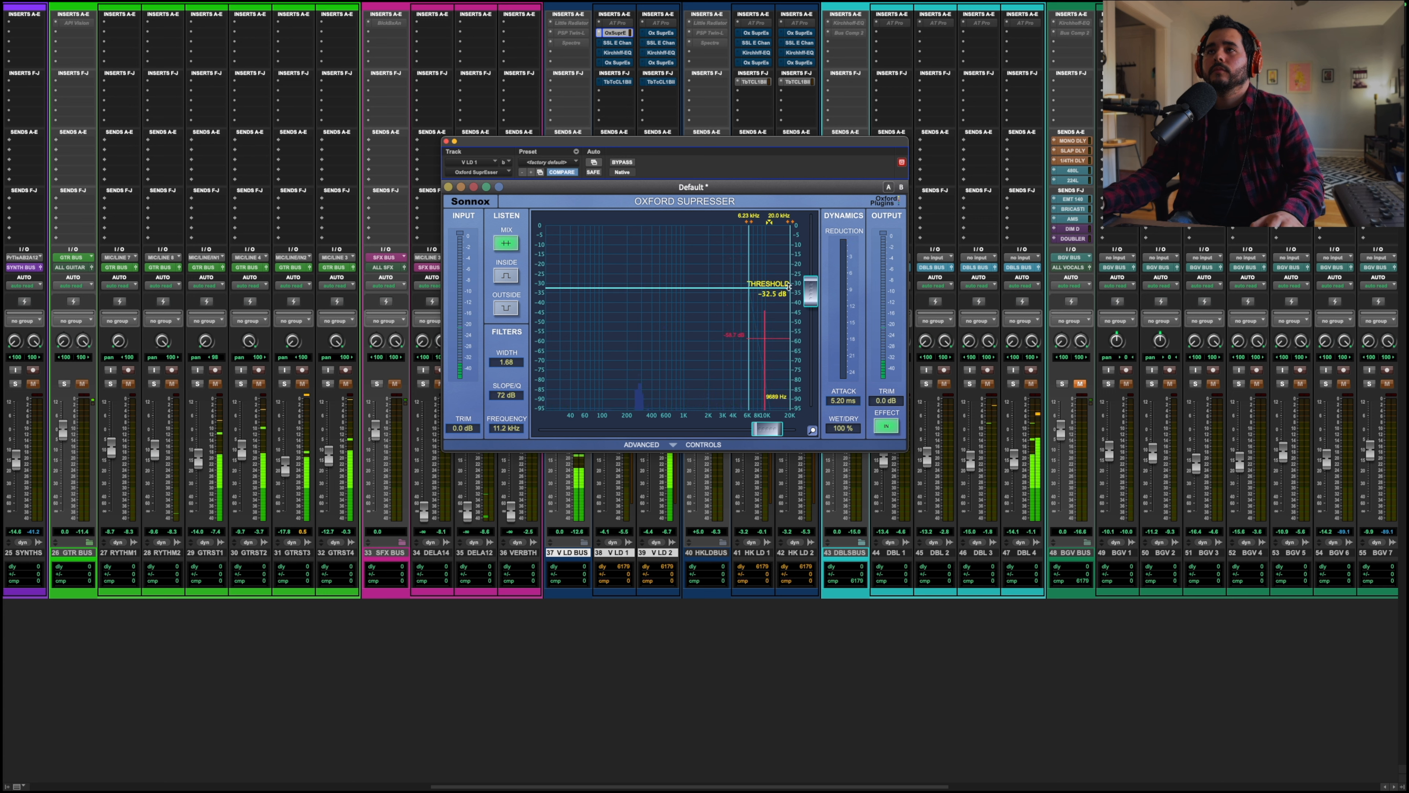
key("space")
left_click(446, 141)
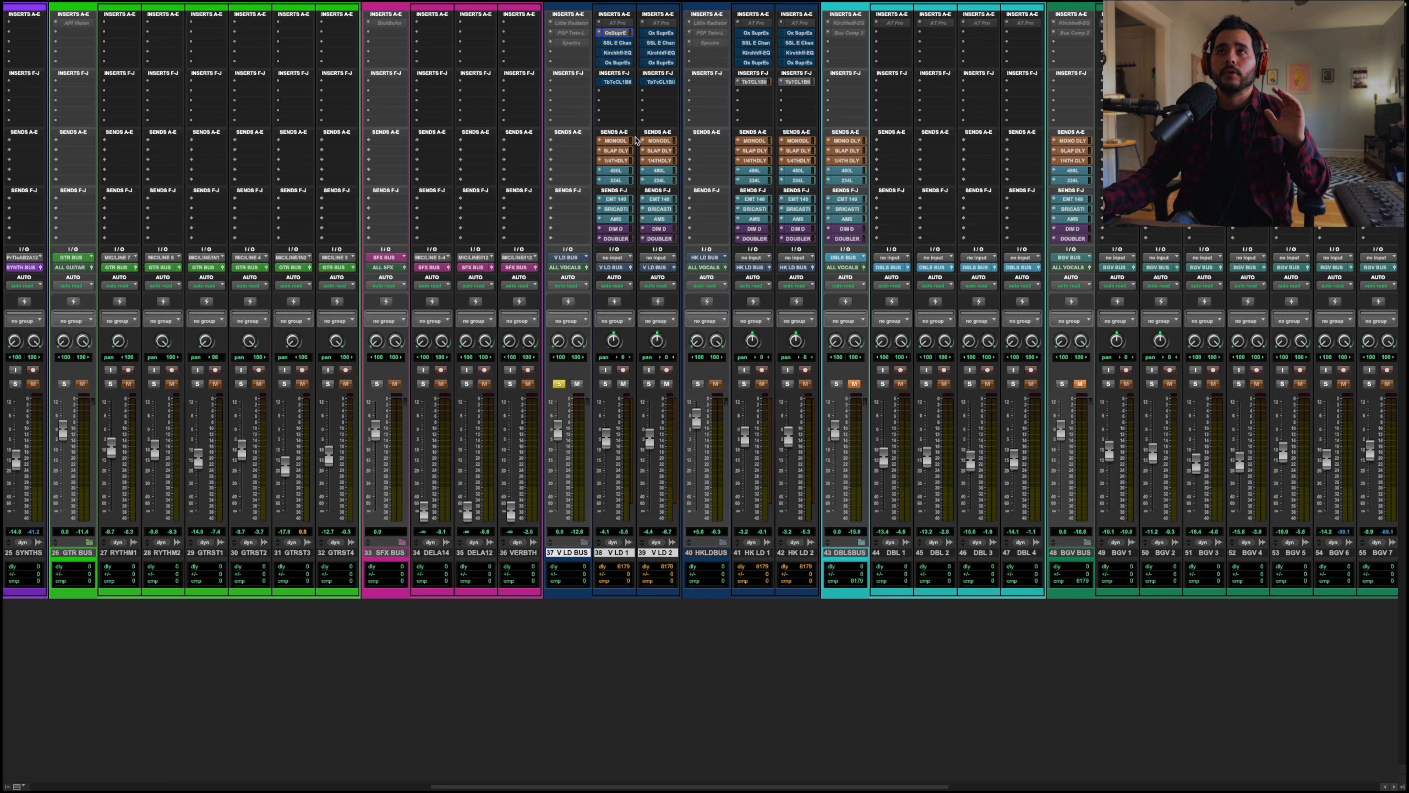
Step: Inspect the SSL channel strip and Oxford Supressor inserts on V LD 1
left_click(620, 43)
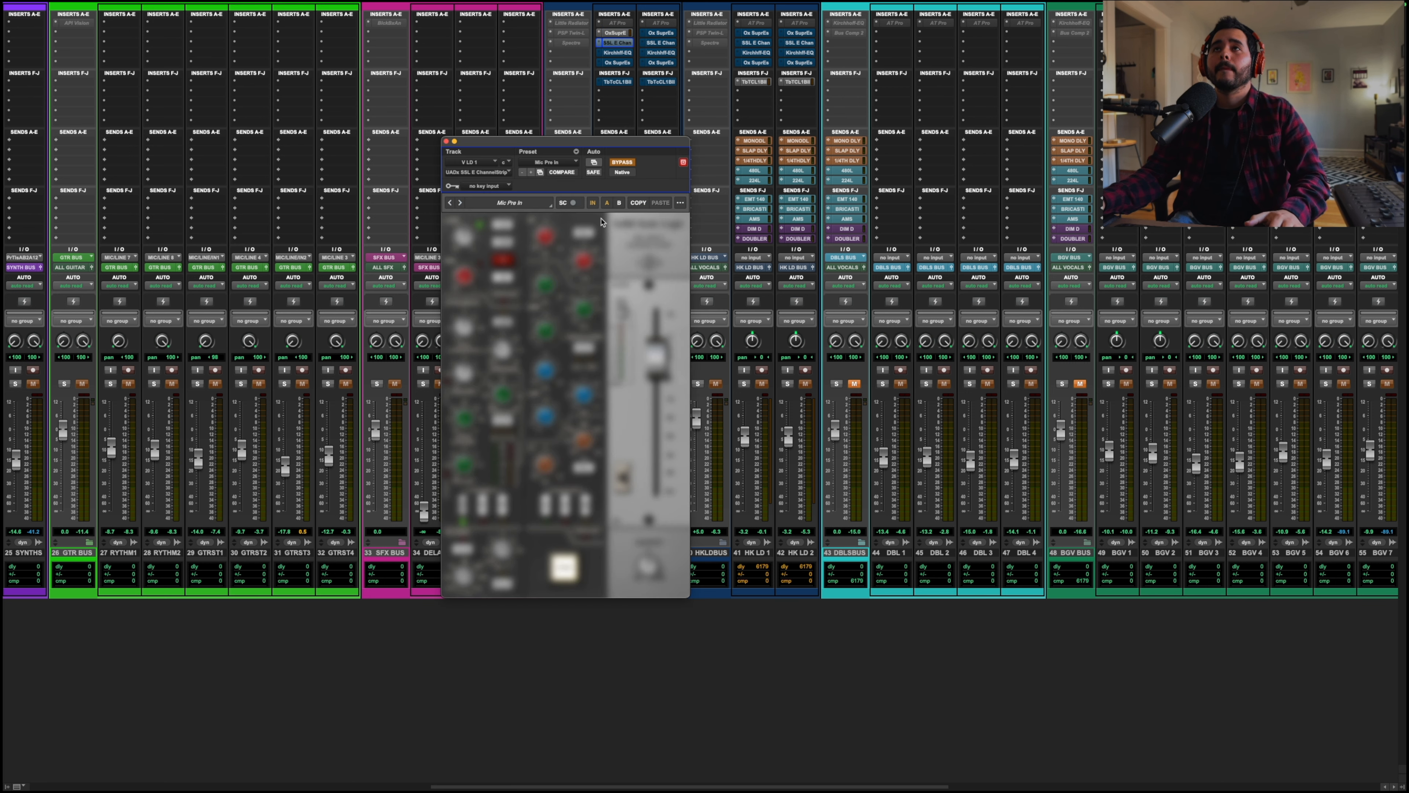
left_click(450, 143)
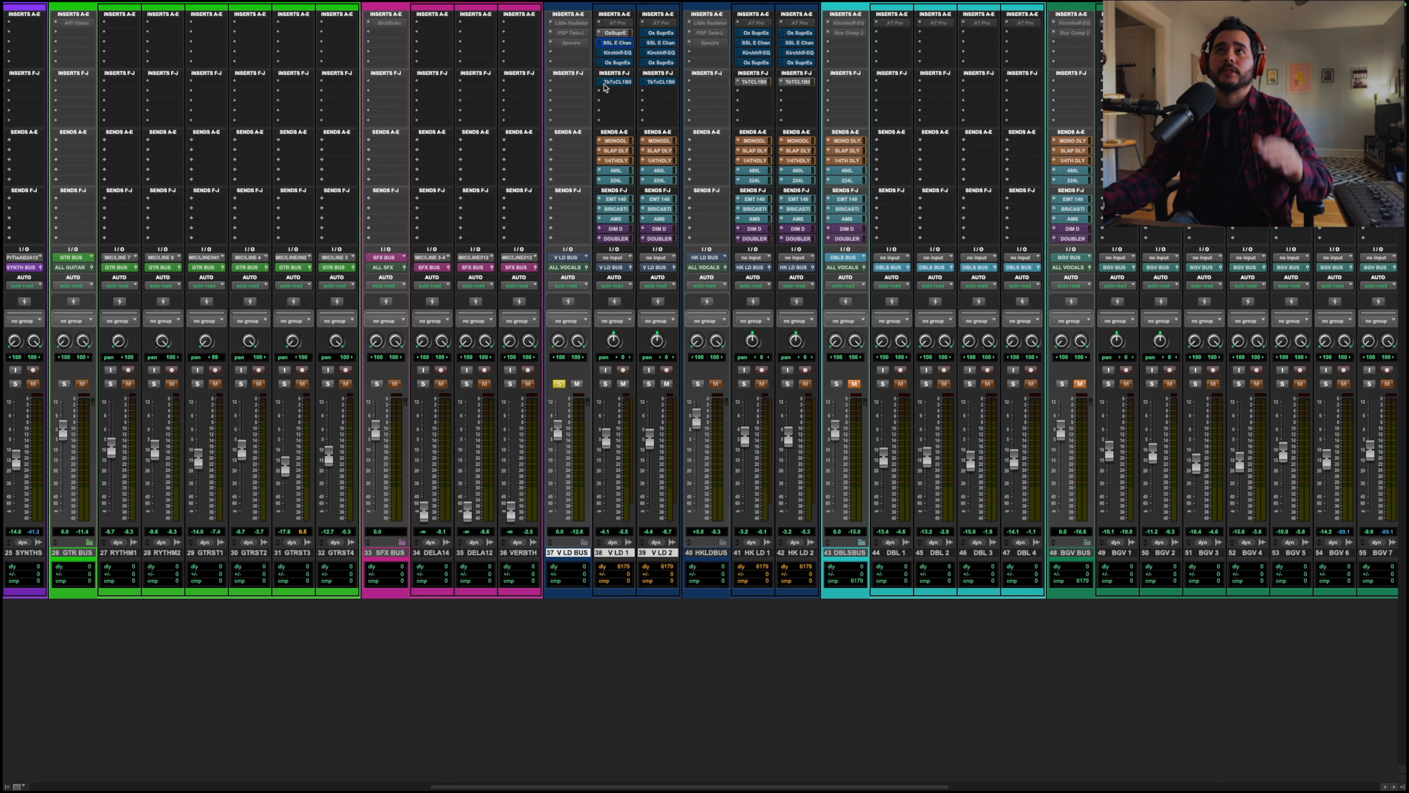
left_click(616, 33)
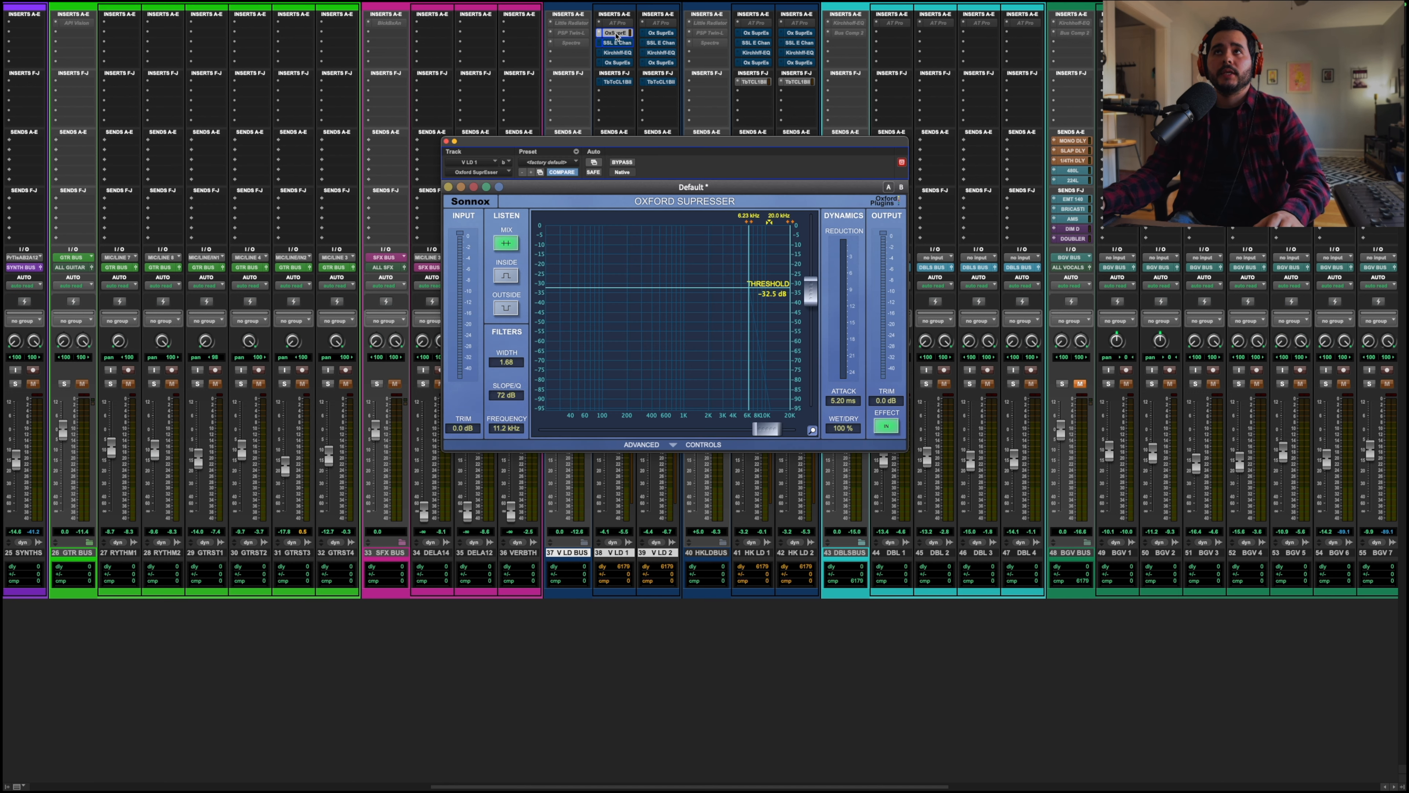
left_click(446, 142)
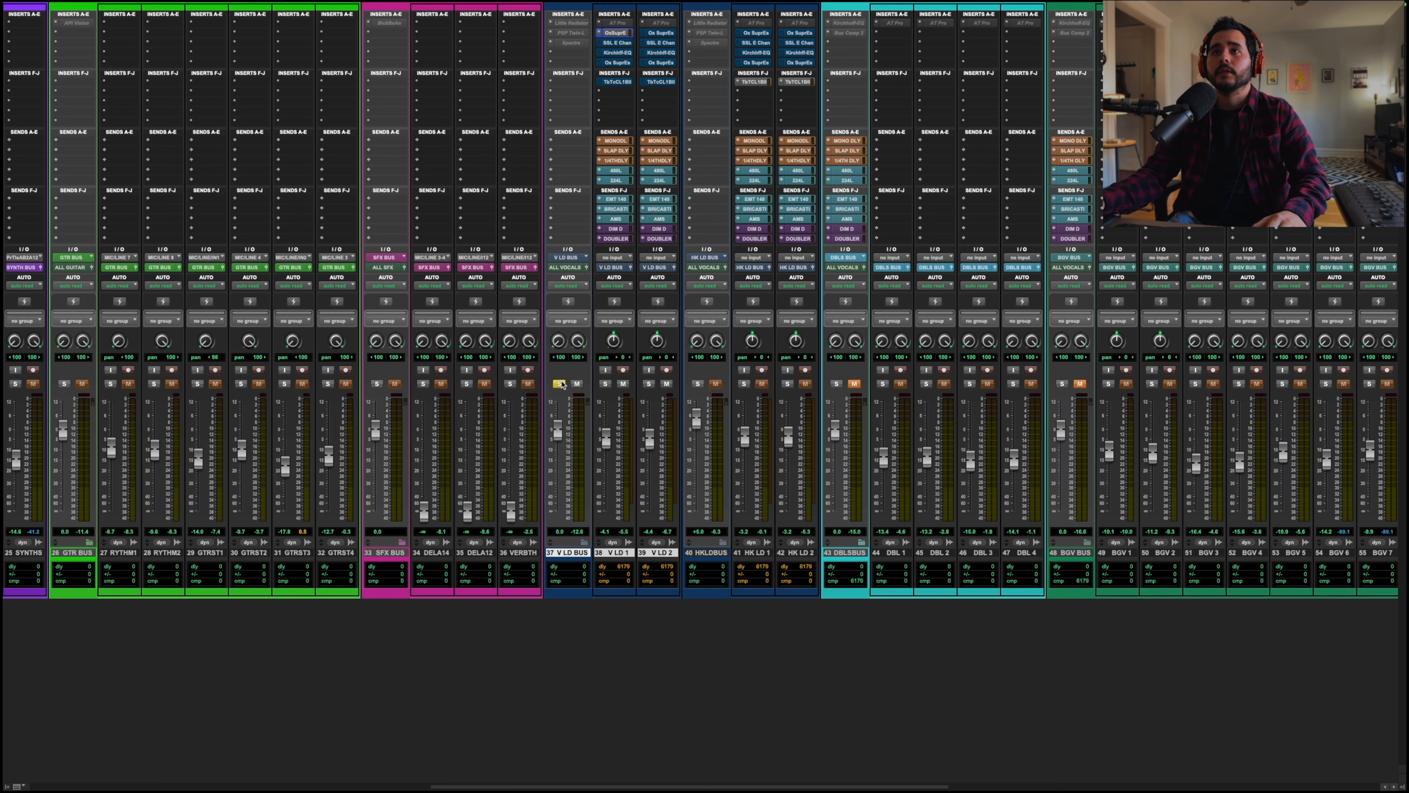
Step: Unsolo the V LD BUS, start playback, and enable the SSL E Channel Strip on V LD 1
left_click(559, 383)
key("space")
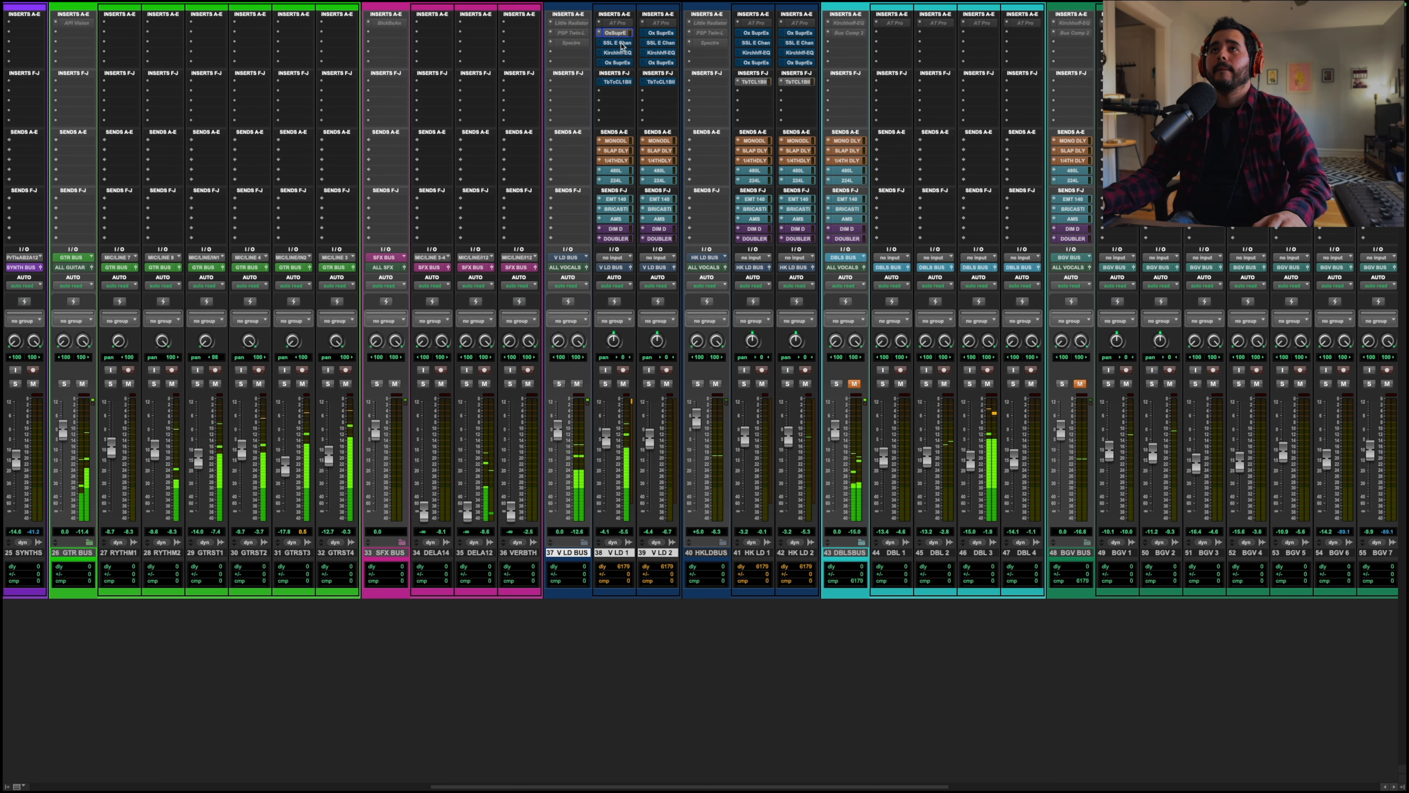
left_click(616, 43)
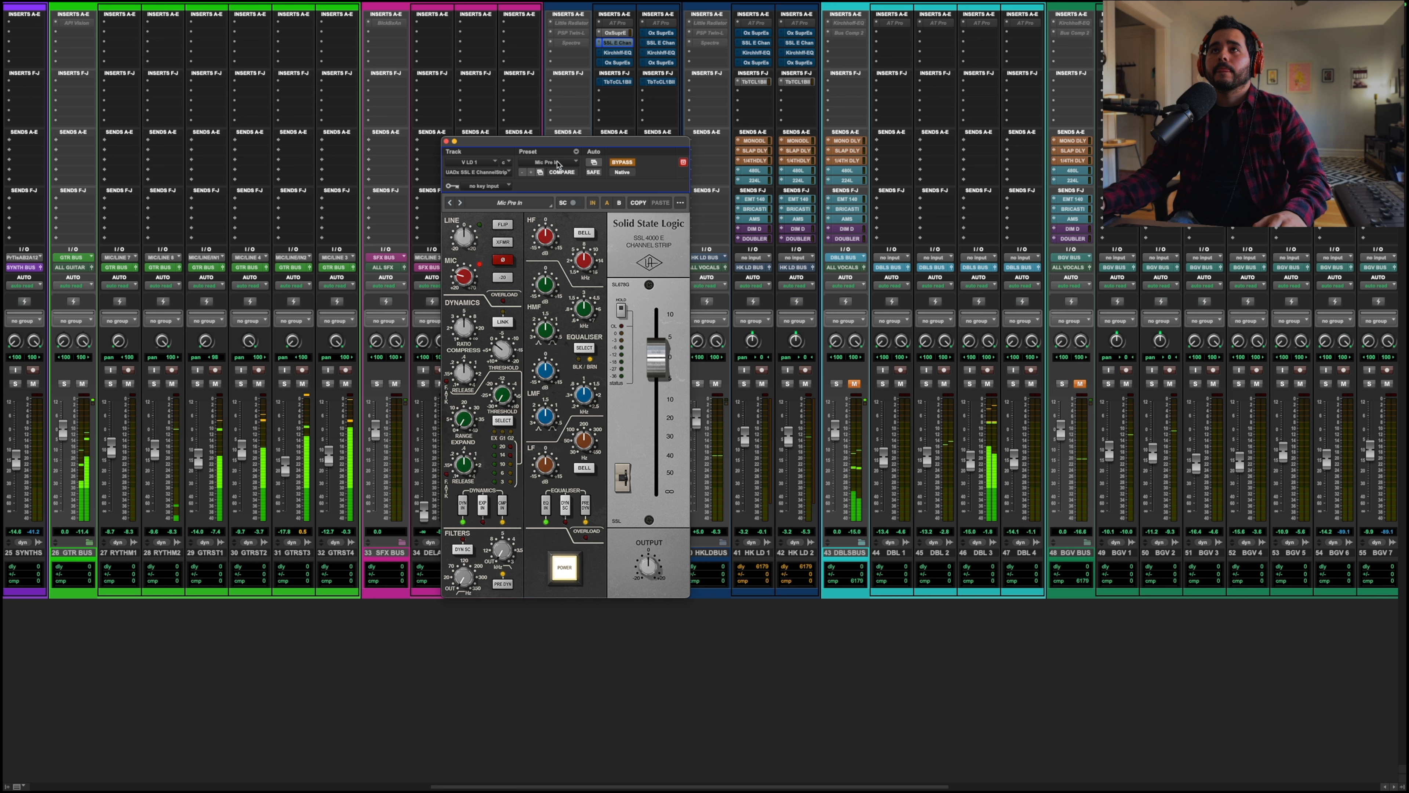
left_click(617, 162)
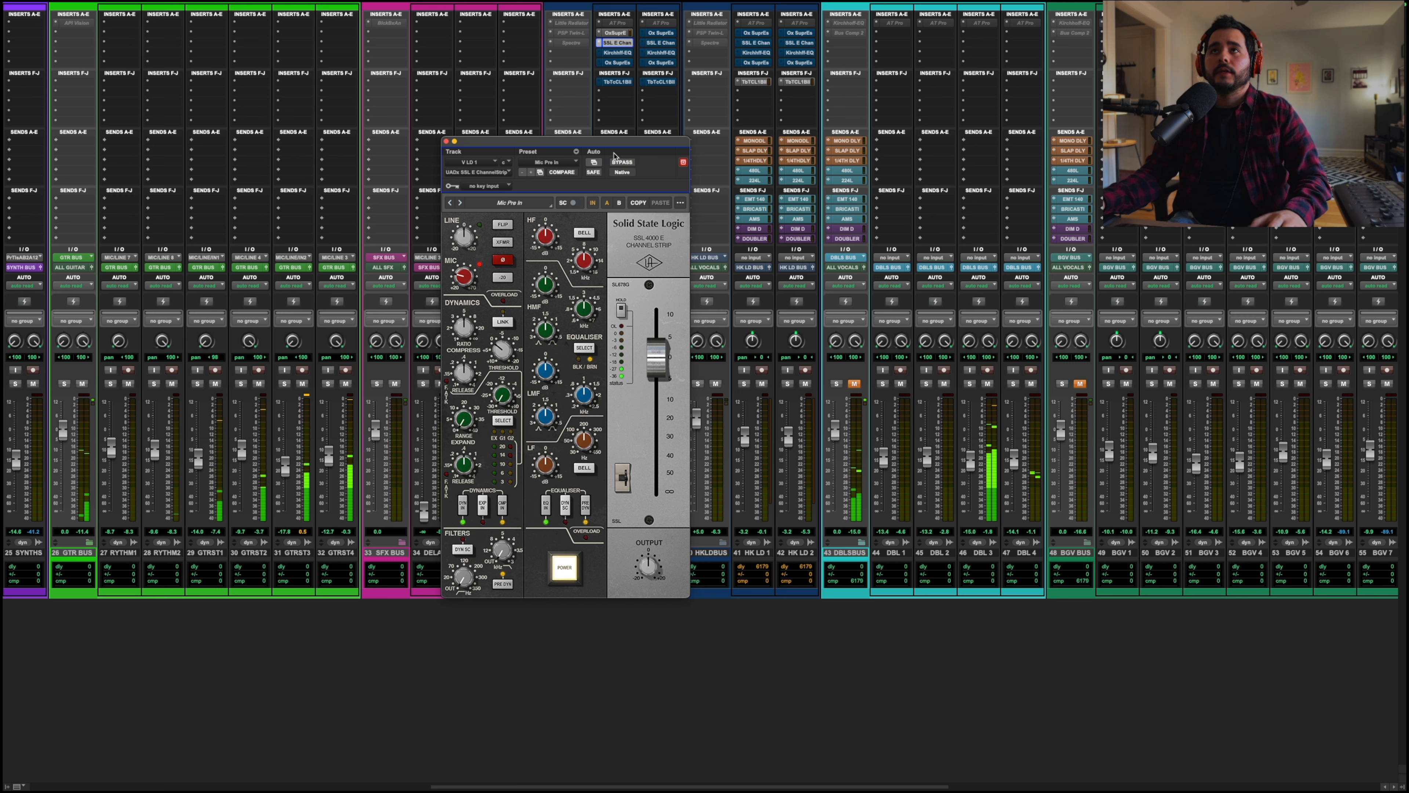
left_click_drag(610, 142, 688, 136)
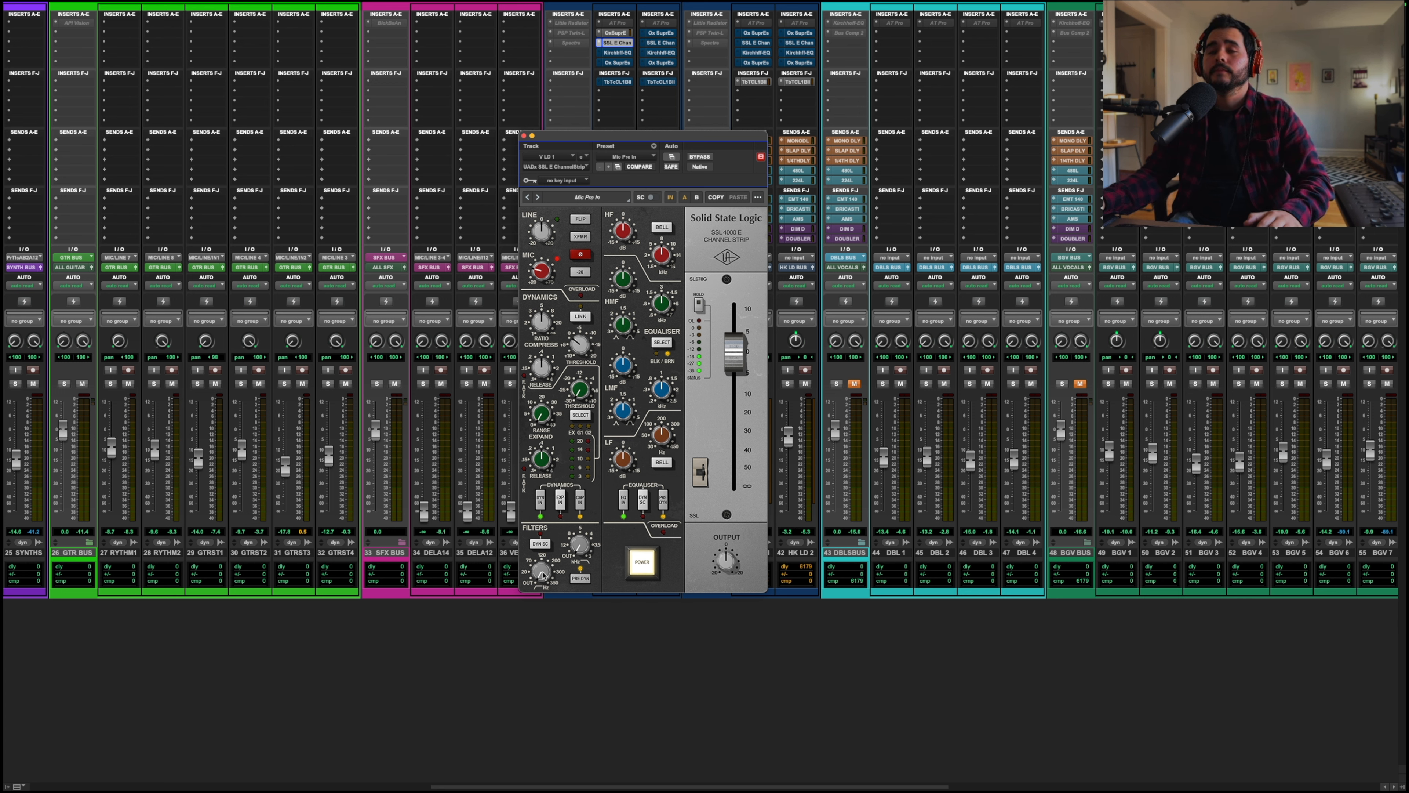
Step: Stop playback, nudge the SSL channel strip's filter knob slightly, and close its window
key("space")
left_click_drag(542, 570, 550, 540)
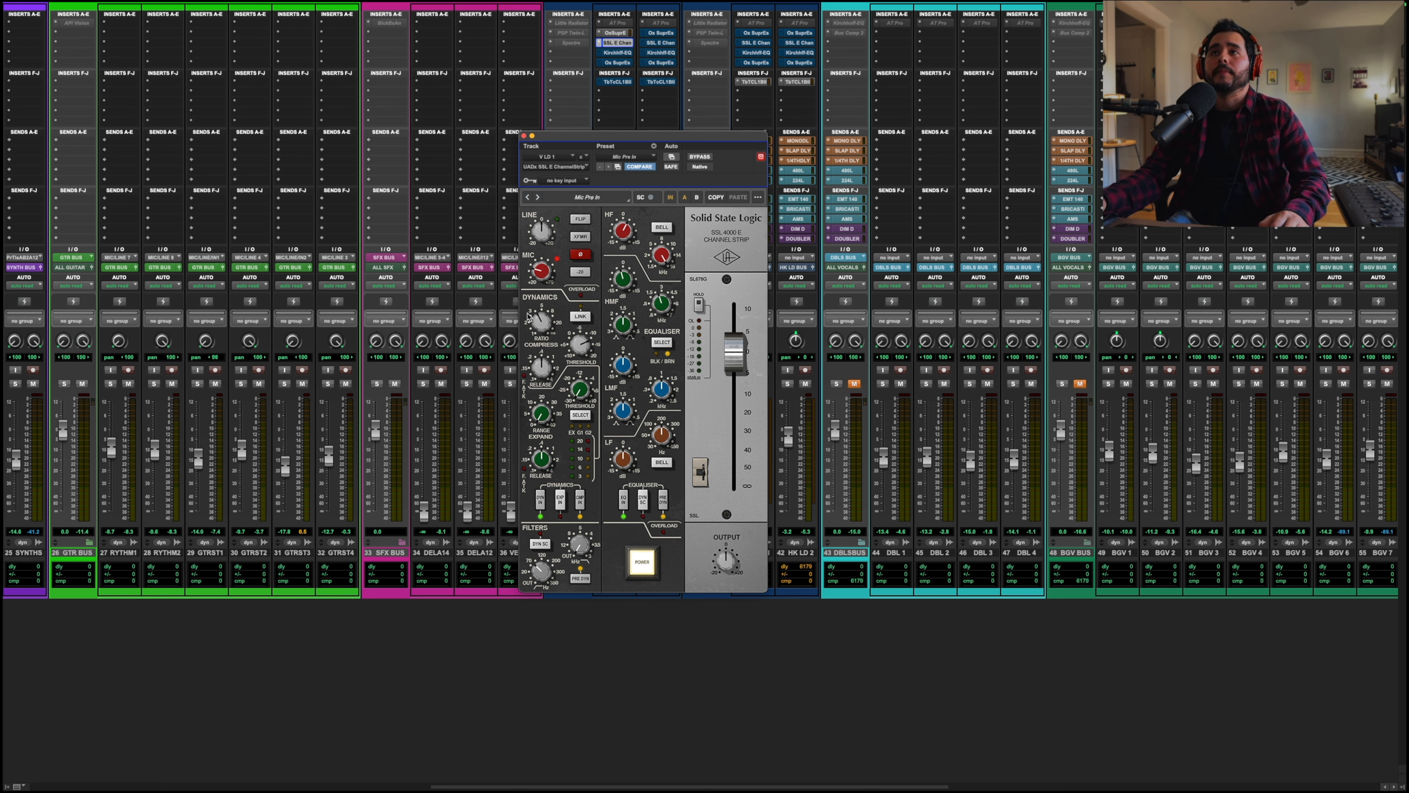
left_click(523, 136)
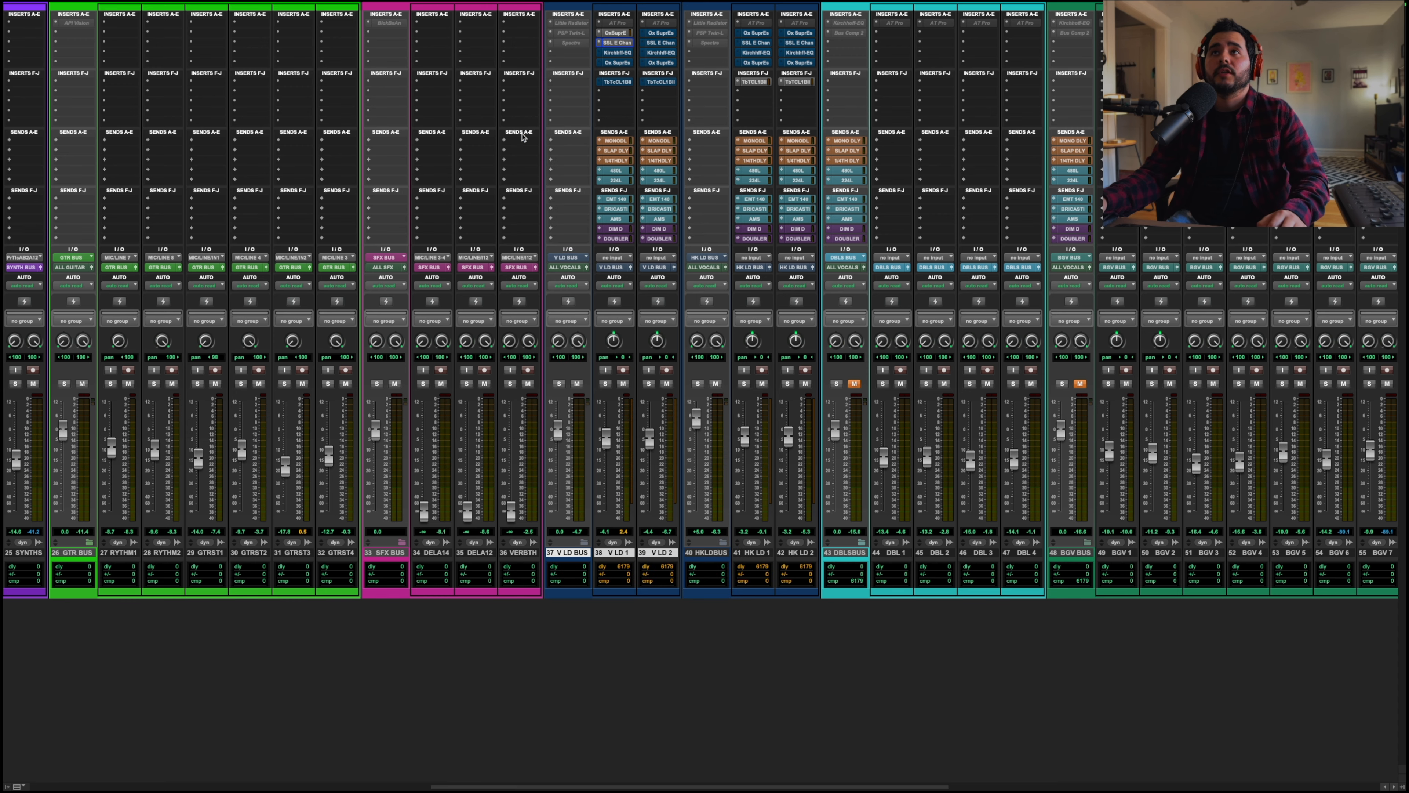
Step: Open the Kirchhoff EQ on V LD 1, enable it, and start playback
left_click(622, 54)
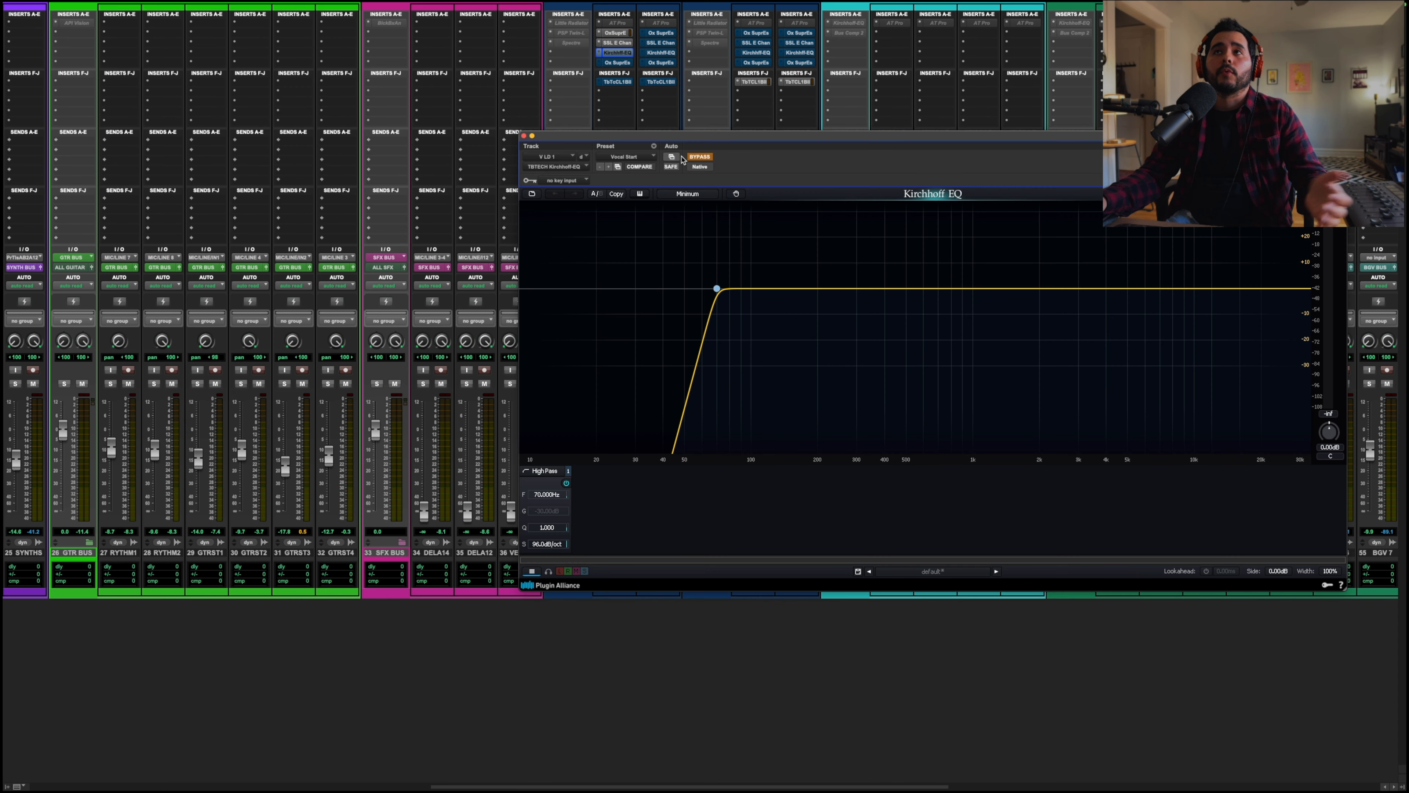
left_click_drag(672, 139, 546, 144)
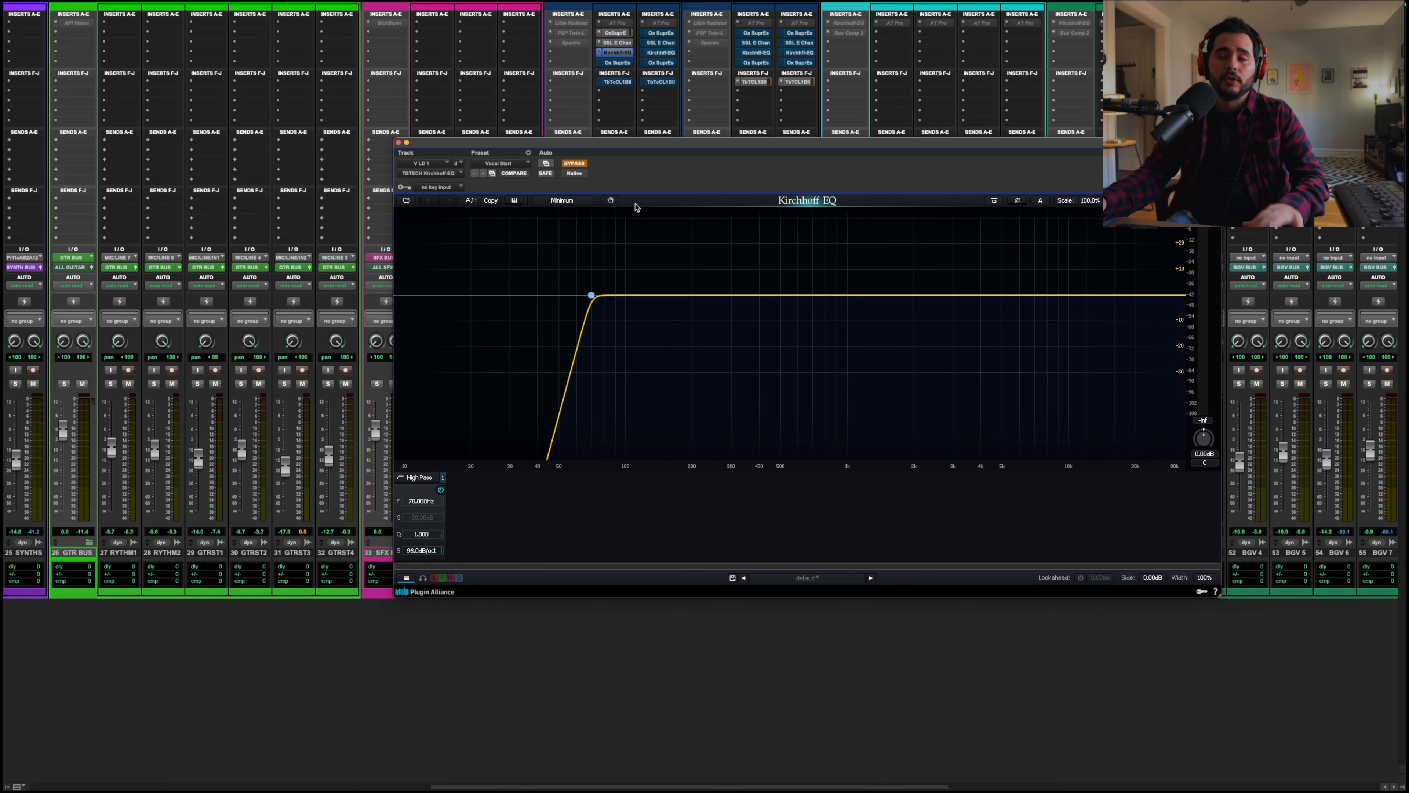
left_click_drag(743, 144, 626, 150)
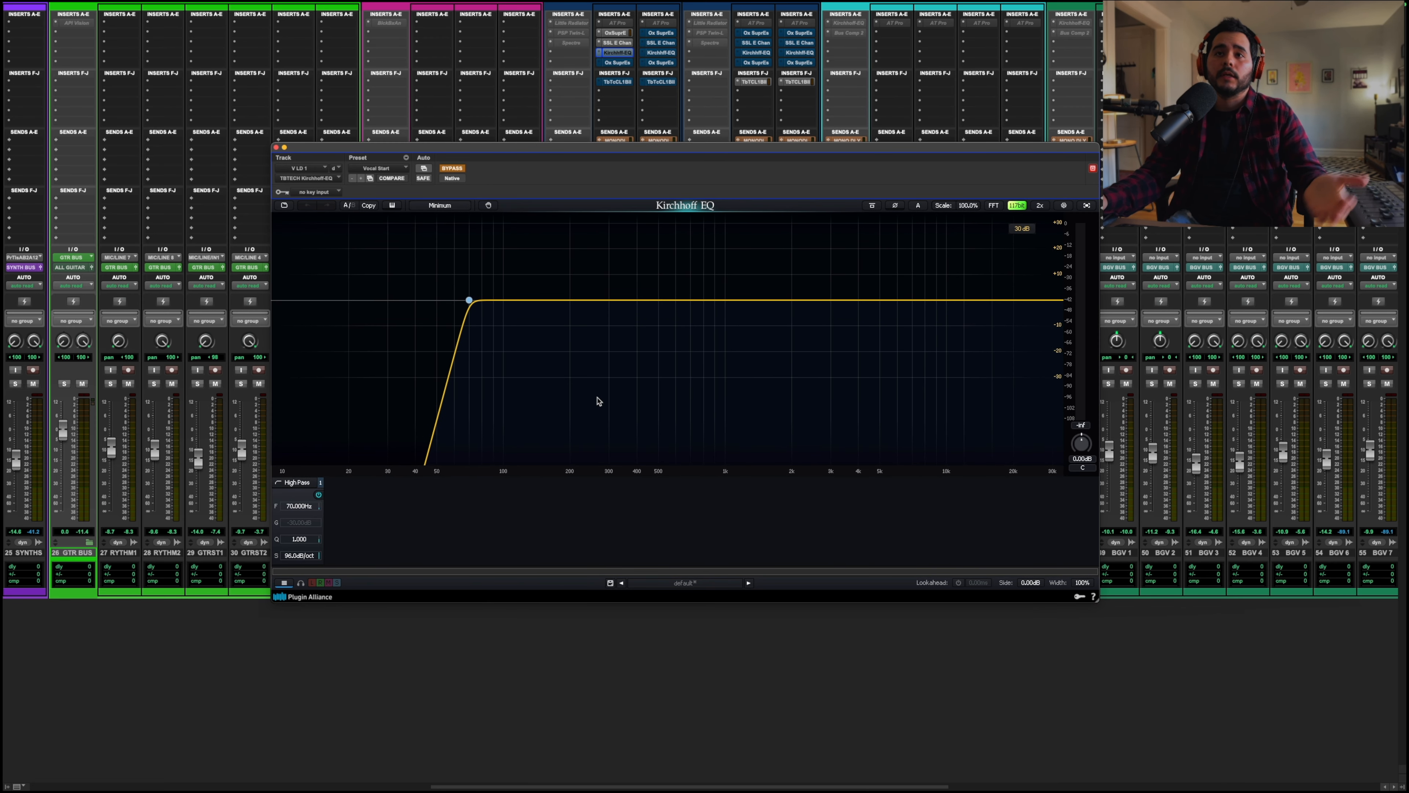
left_click(450, 168)
key("space")
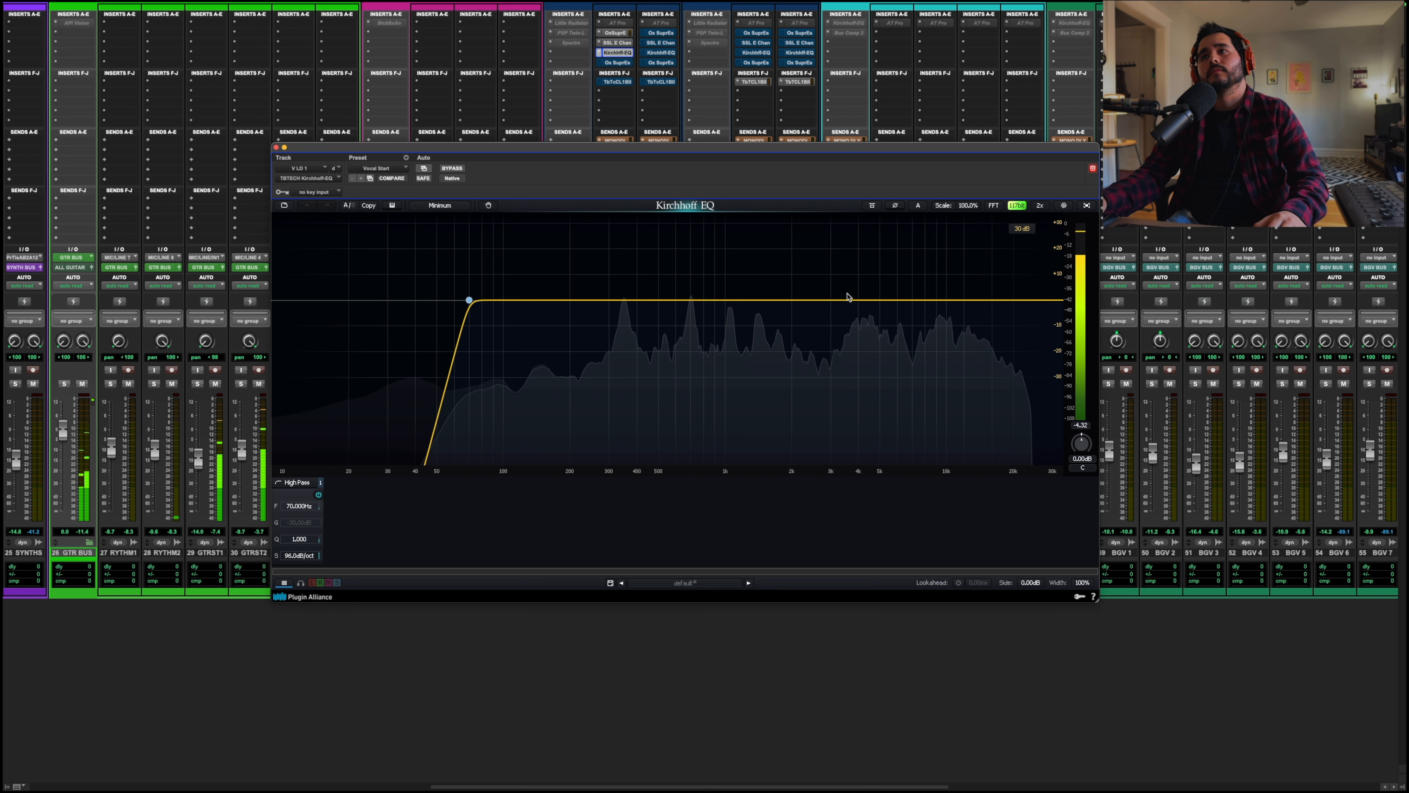
Step: Add a dynamic bell band at about 4.1 kHz with -1.0 dB gain and -25 dB threshold, then close the EQ
double_click(859, 300)
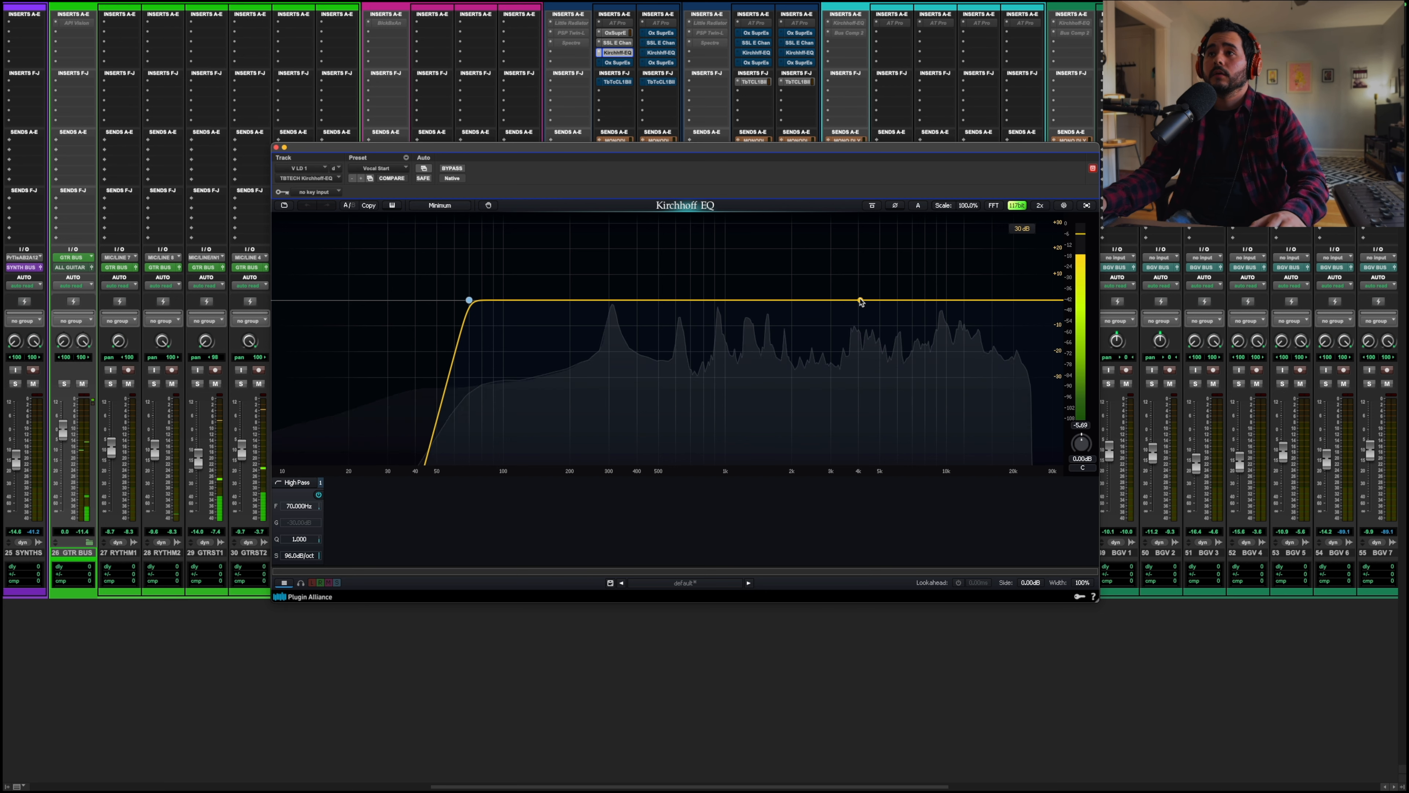
mouse_move(859, 299)
left_mouse_down()
mouse_move(860, 284)
mouse_move(862, 303)
left_mouse_up()
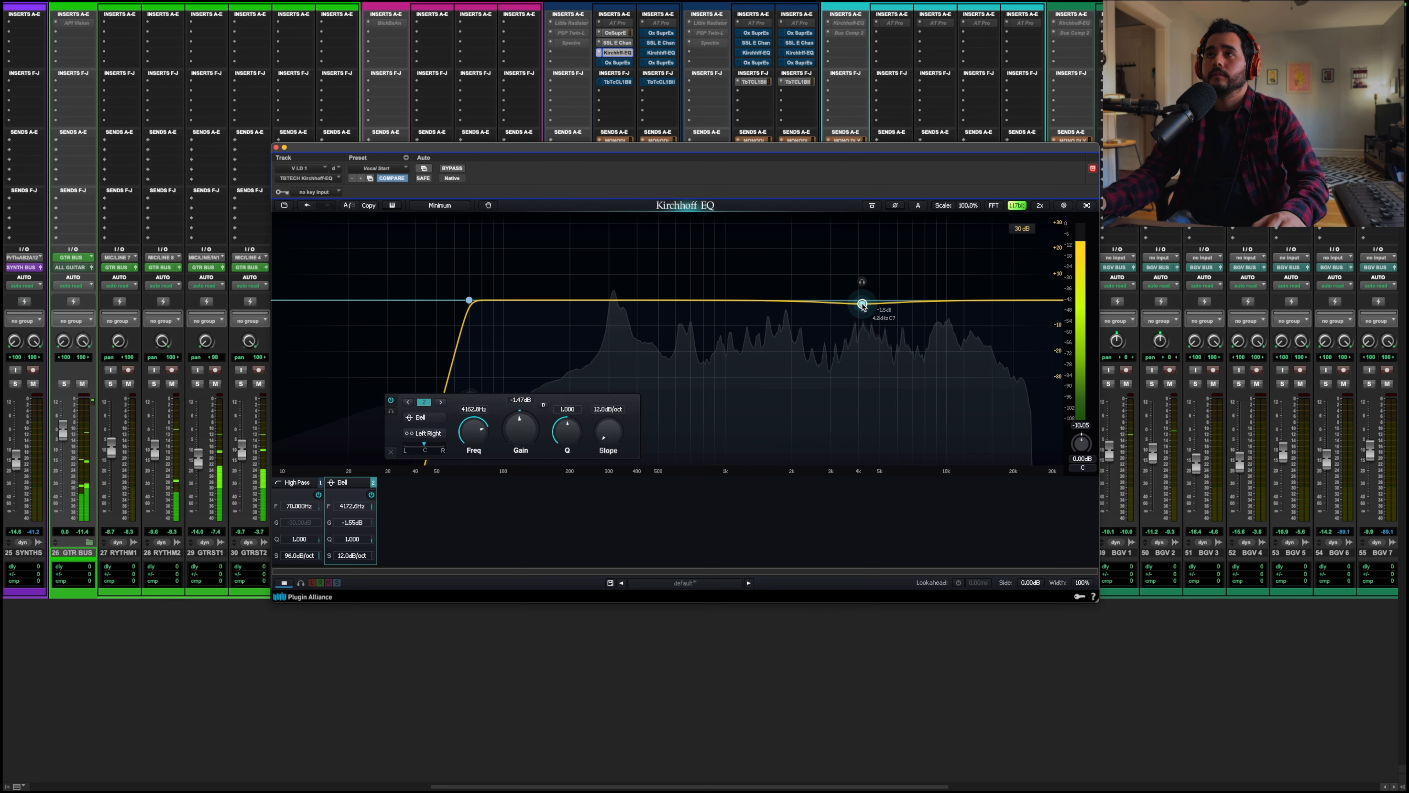
left_click(544, 405)
left_click_drag(720, 425, 744, 453)
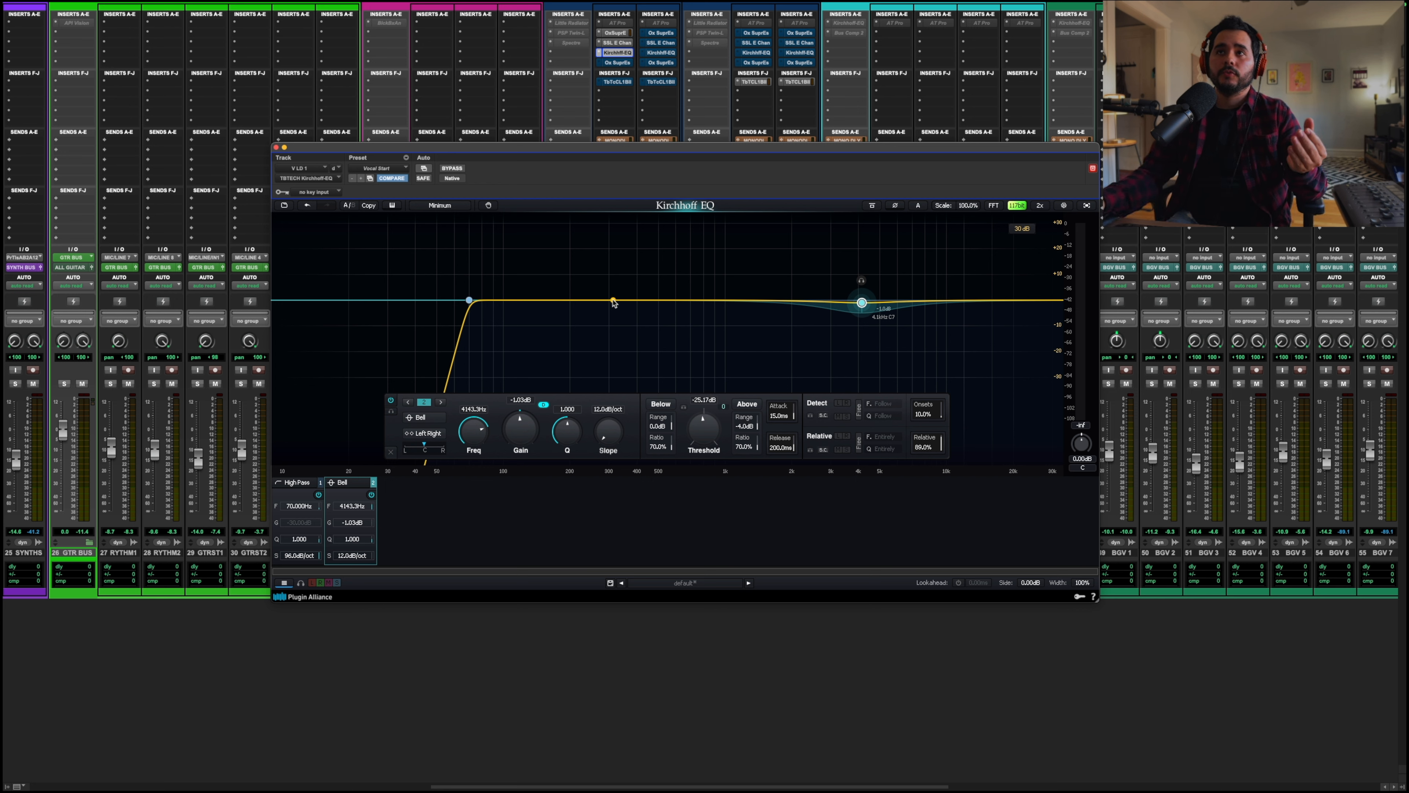
key("space")
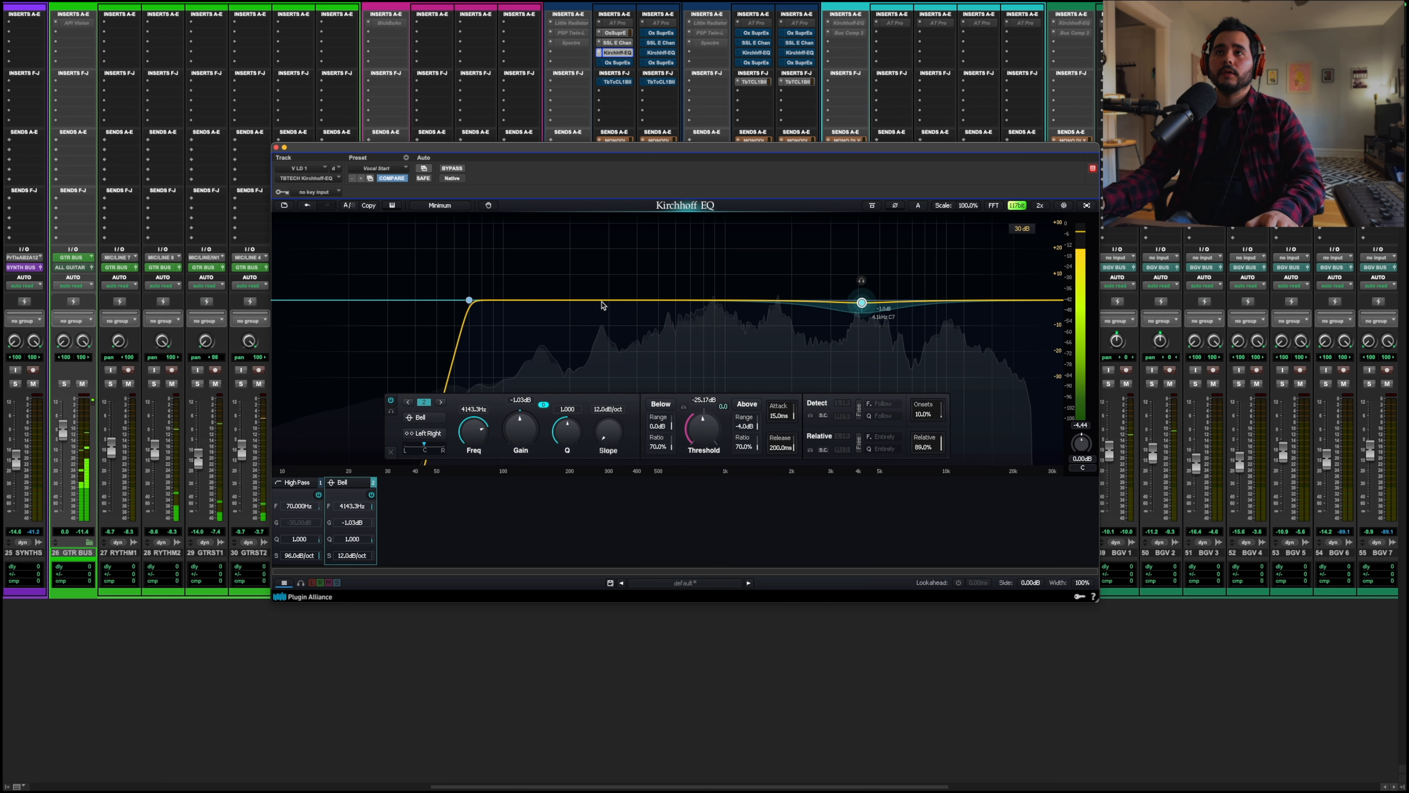
key("space")
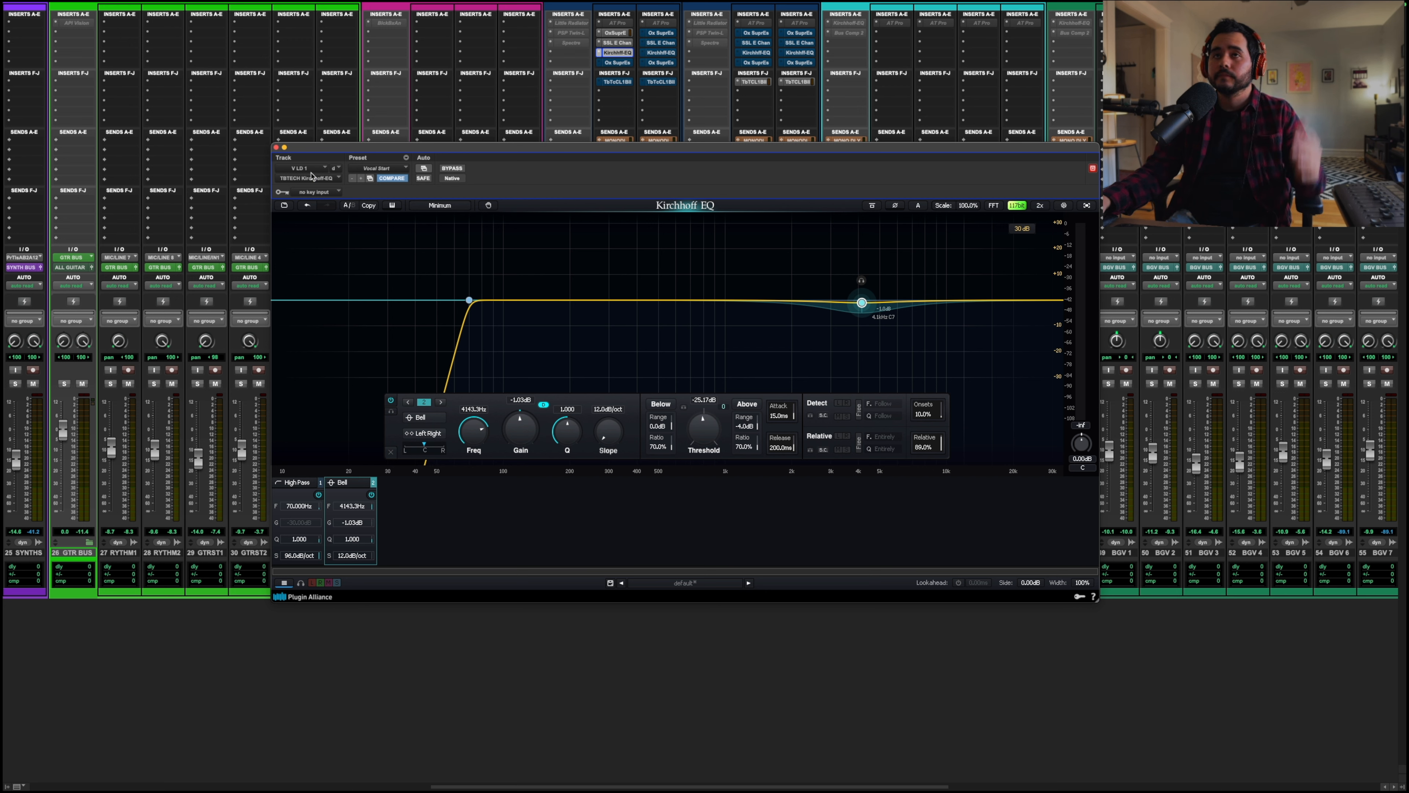
left_click(275, 147)
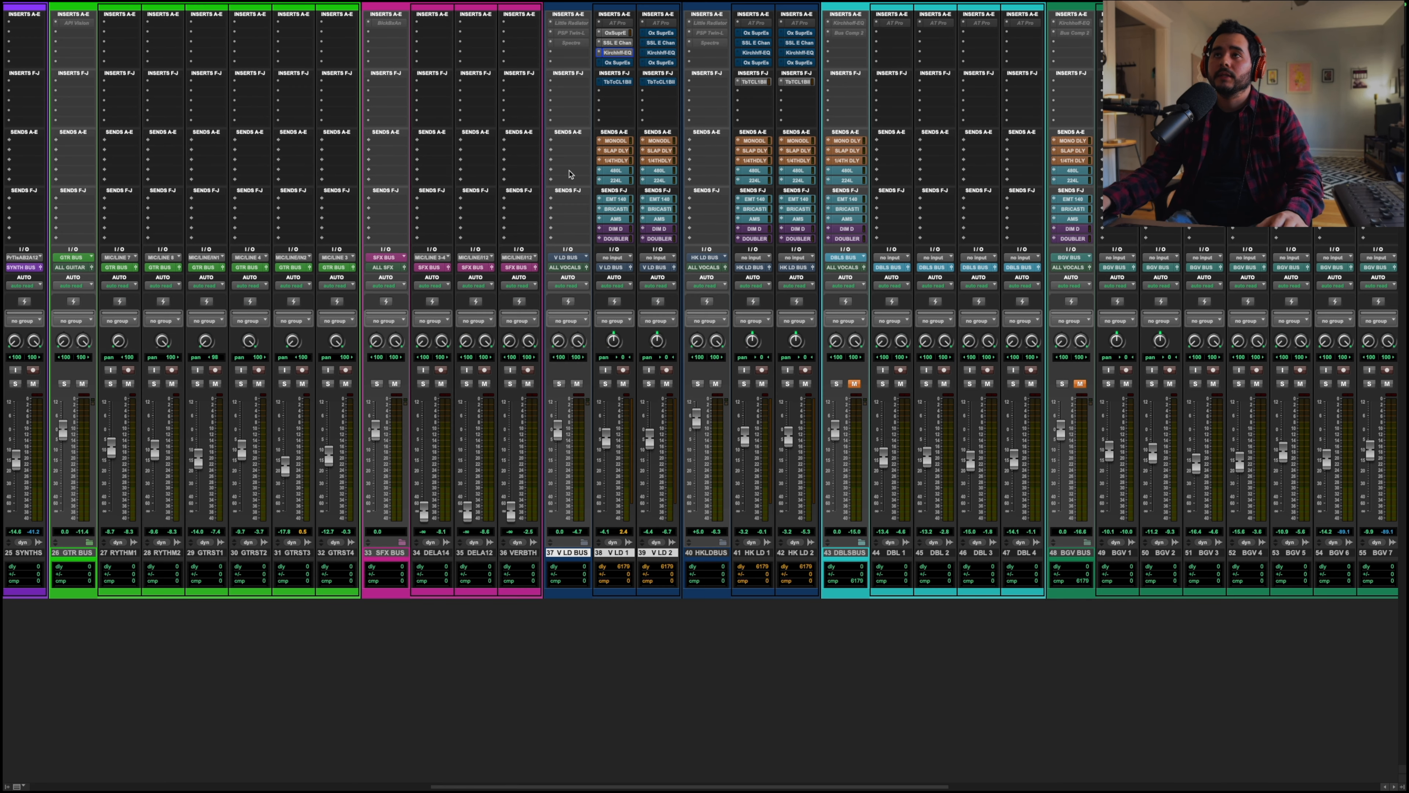
Step: Open the second Oxford Supressor on V LD 1 and set its frequency to about 8.63 kHz during playback
left_click(618, 62)
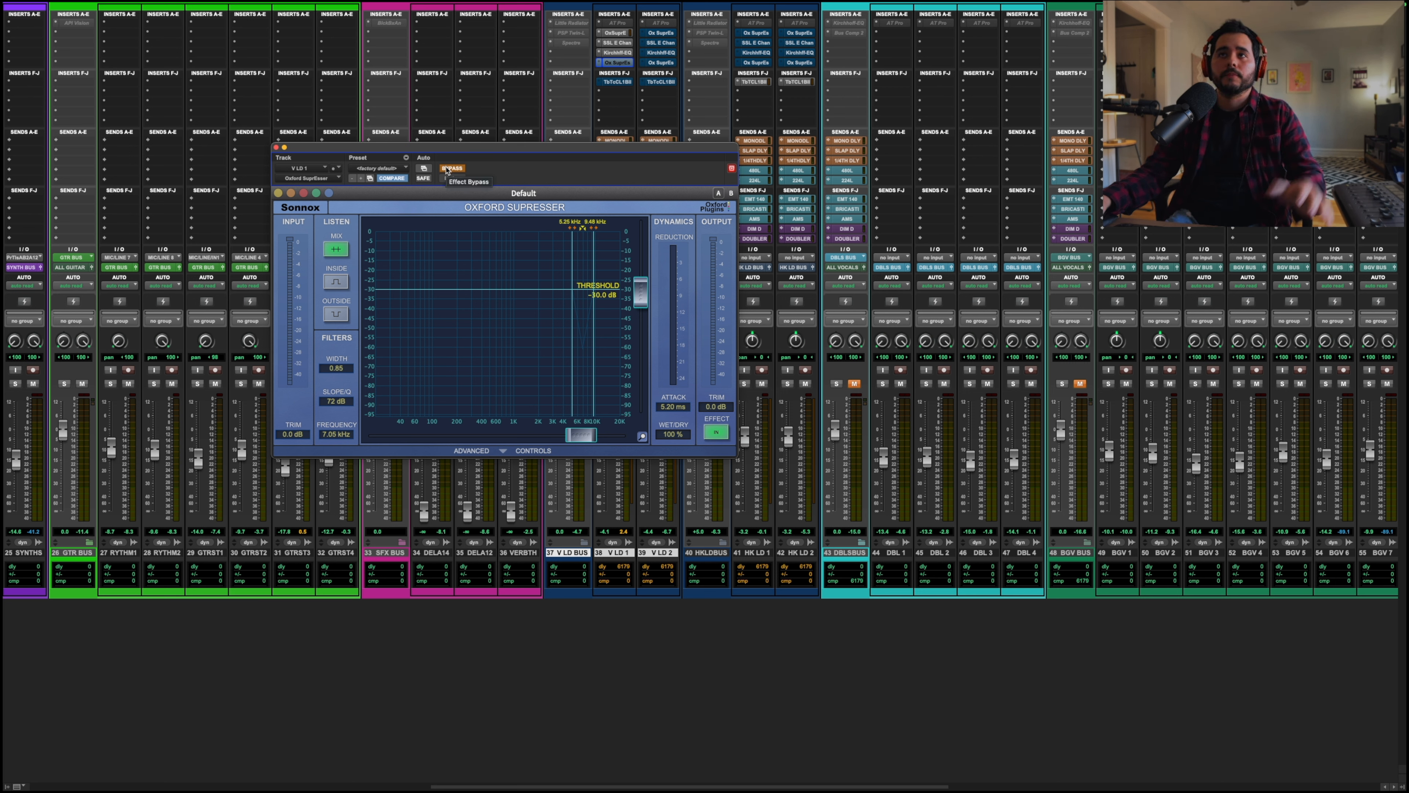
key("space")
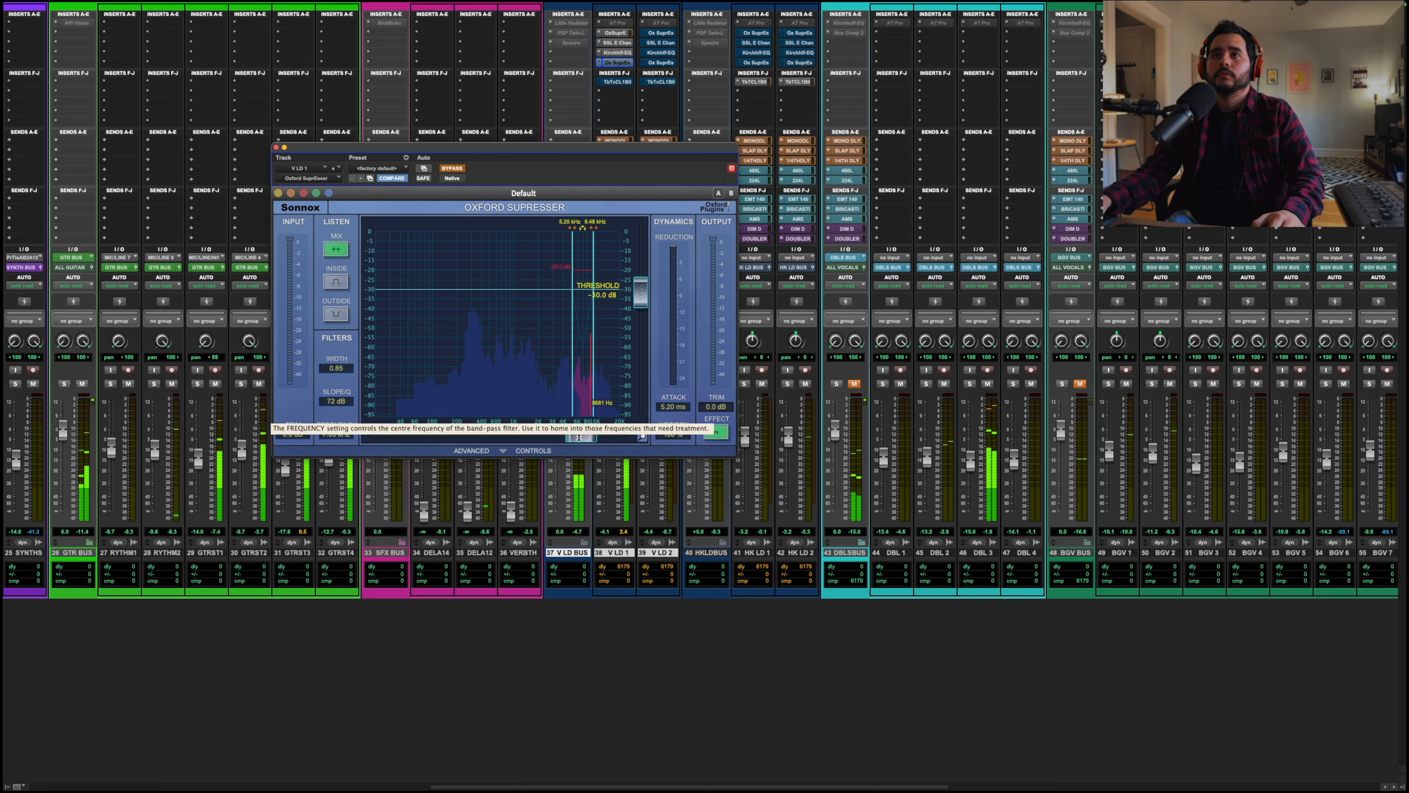
left_click_drag(579, 437, 590, 437)
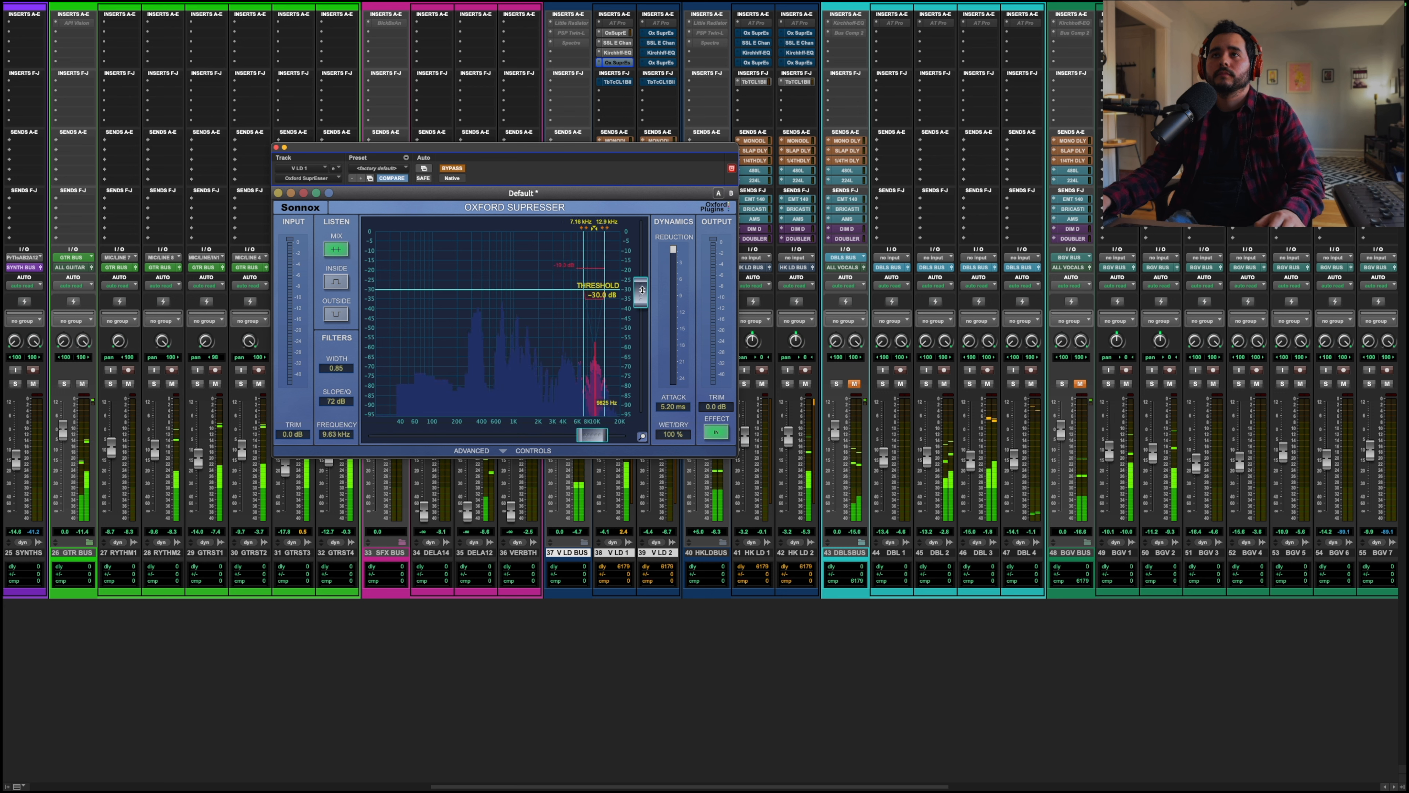
Step: Set the second Oxford Supressor's threshold to about -37.2 dB while the song plays, then close it and stop playback
left_click_drag(642, 290, 643, 305)
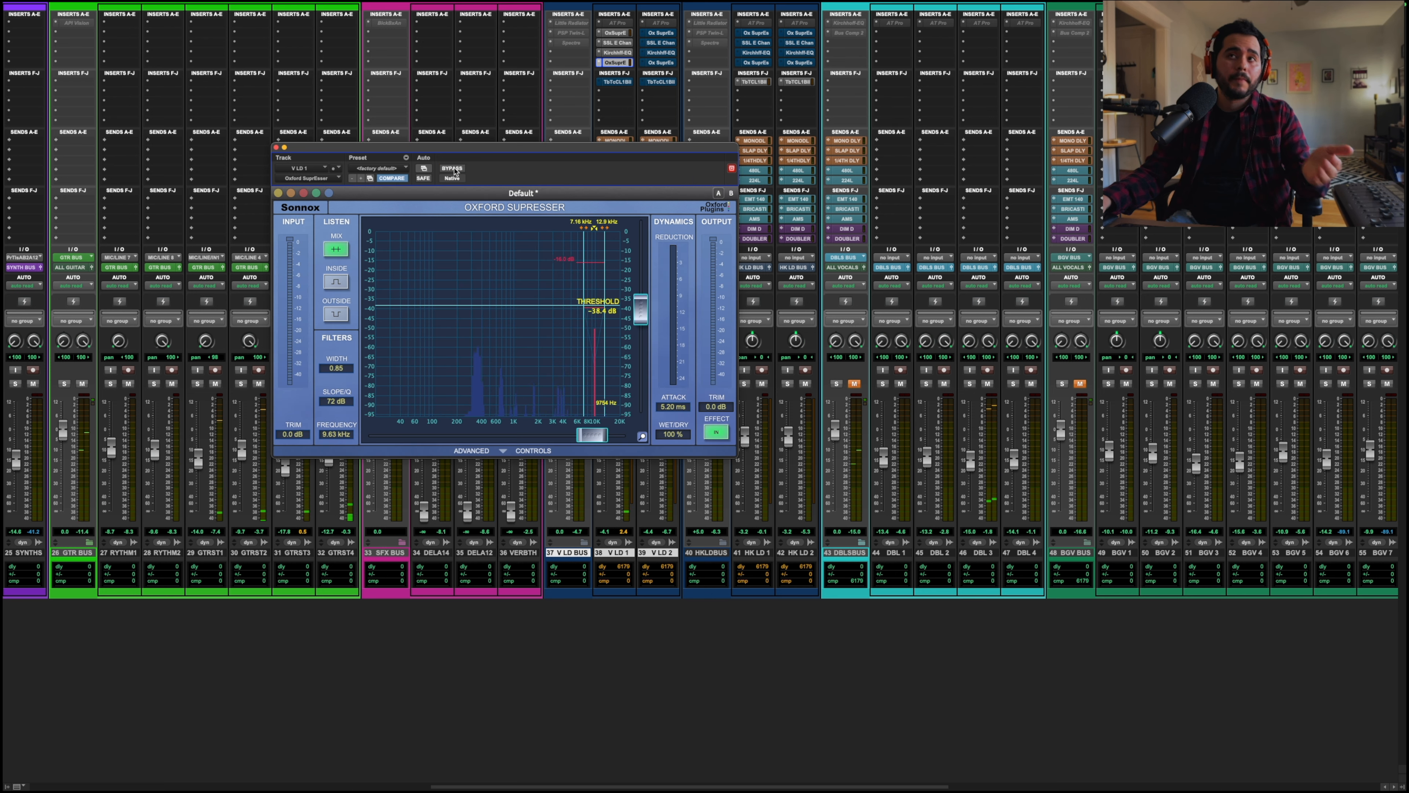
key("space")
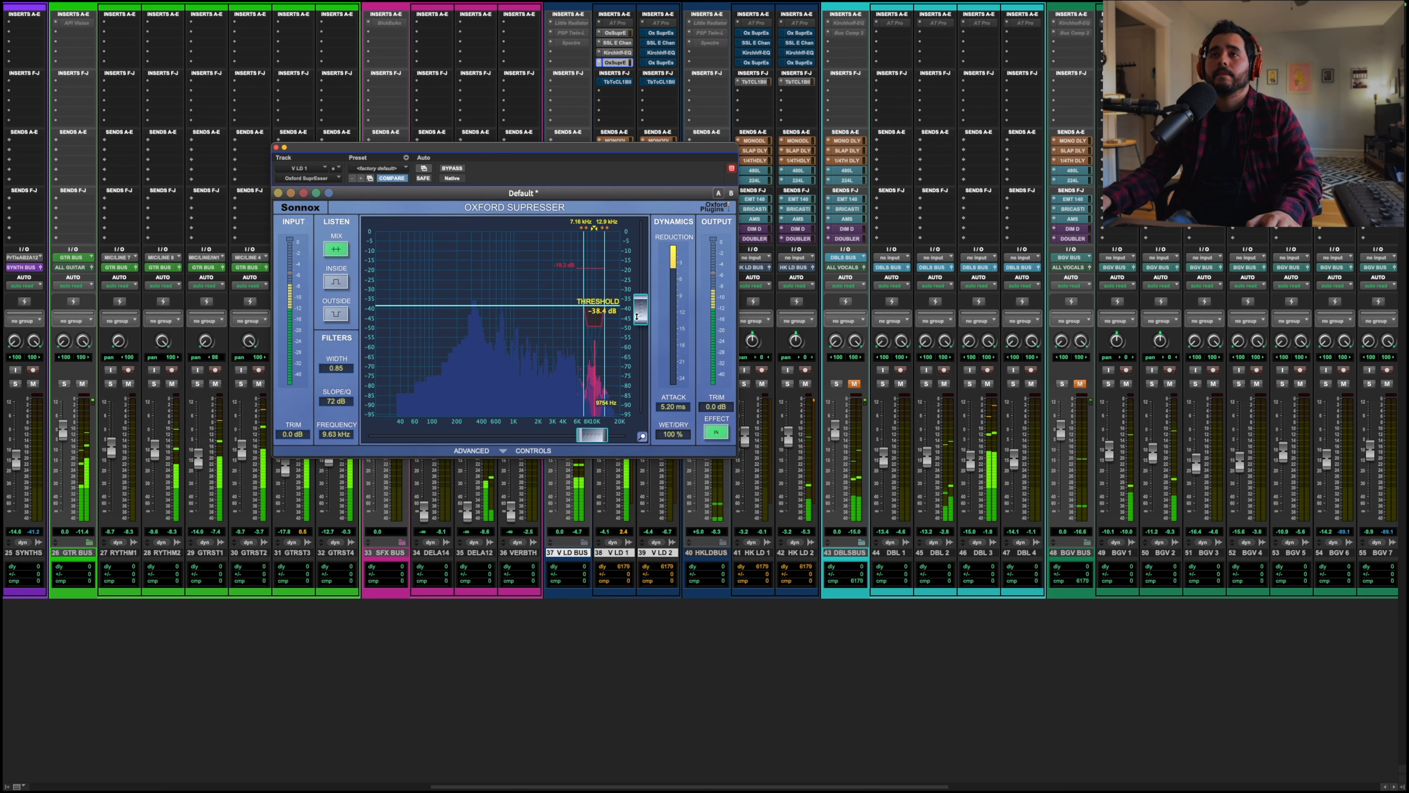
left_click_drag(635, 315, 634, 302)
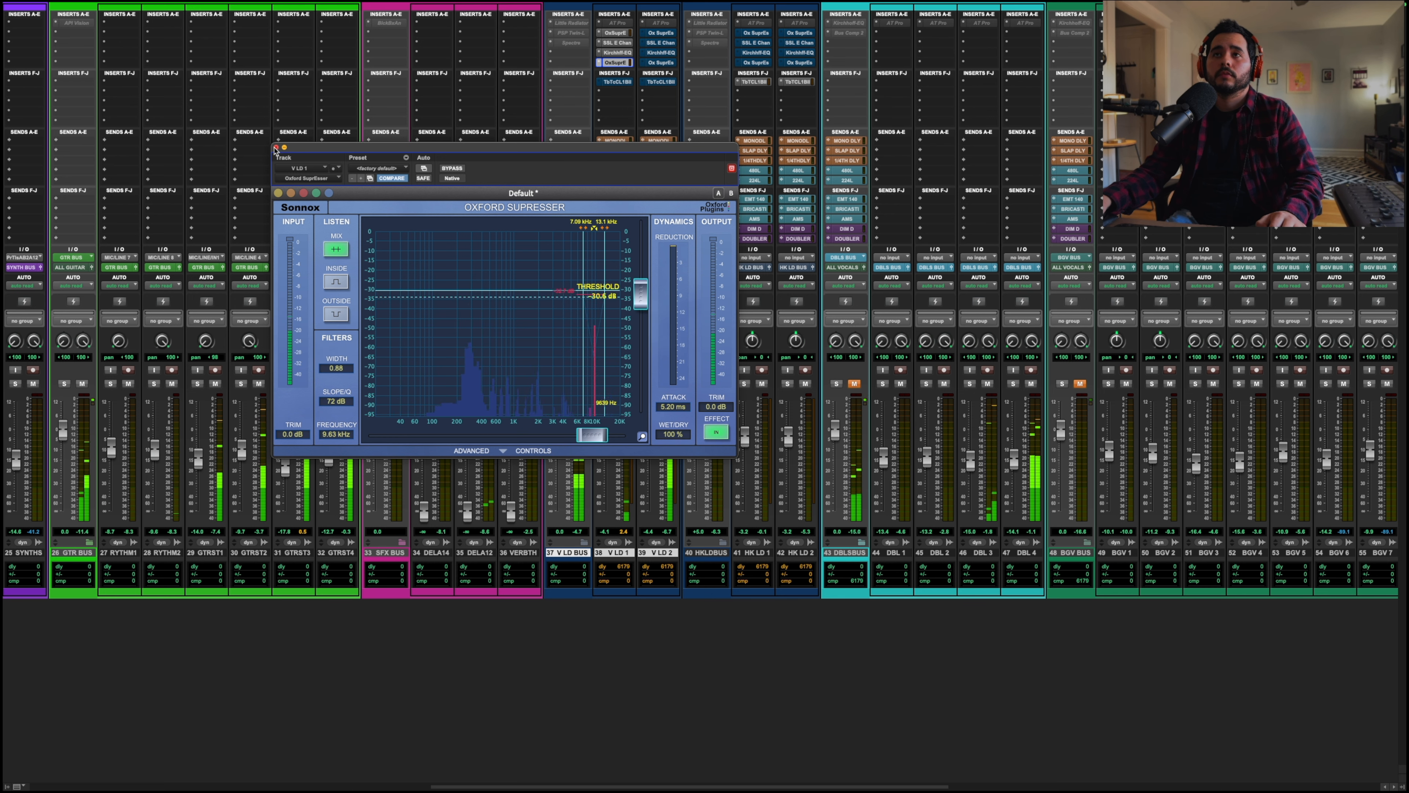
mouse_move(641, 293)
left_mouse_down()
mouse_move(642, 328)
mouse_move(641, 313)
left_mouse_up()
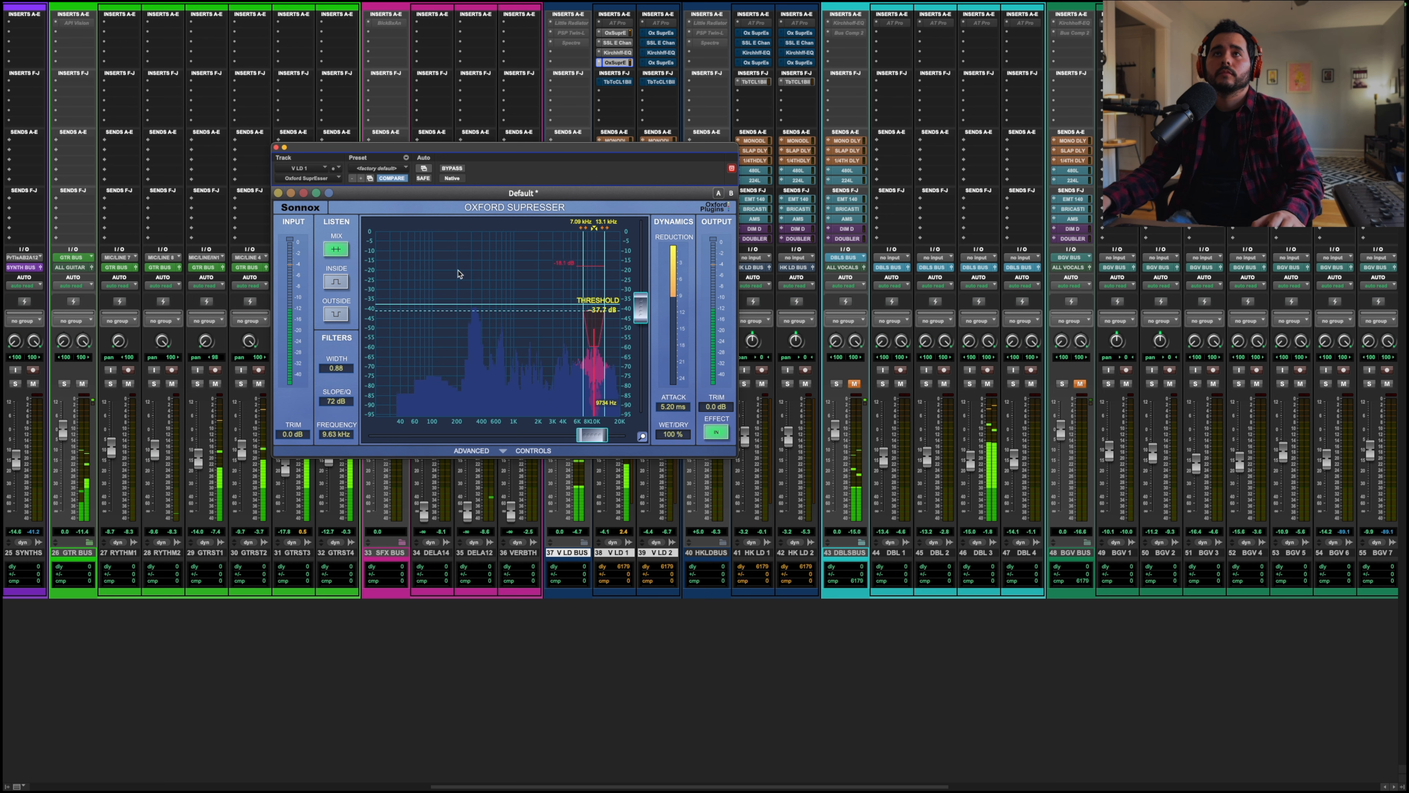
left_click(276, 147)
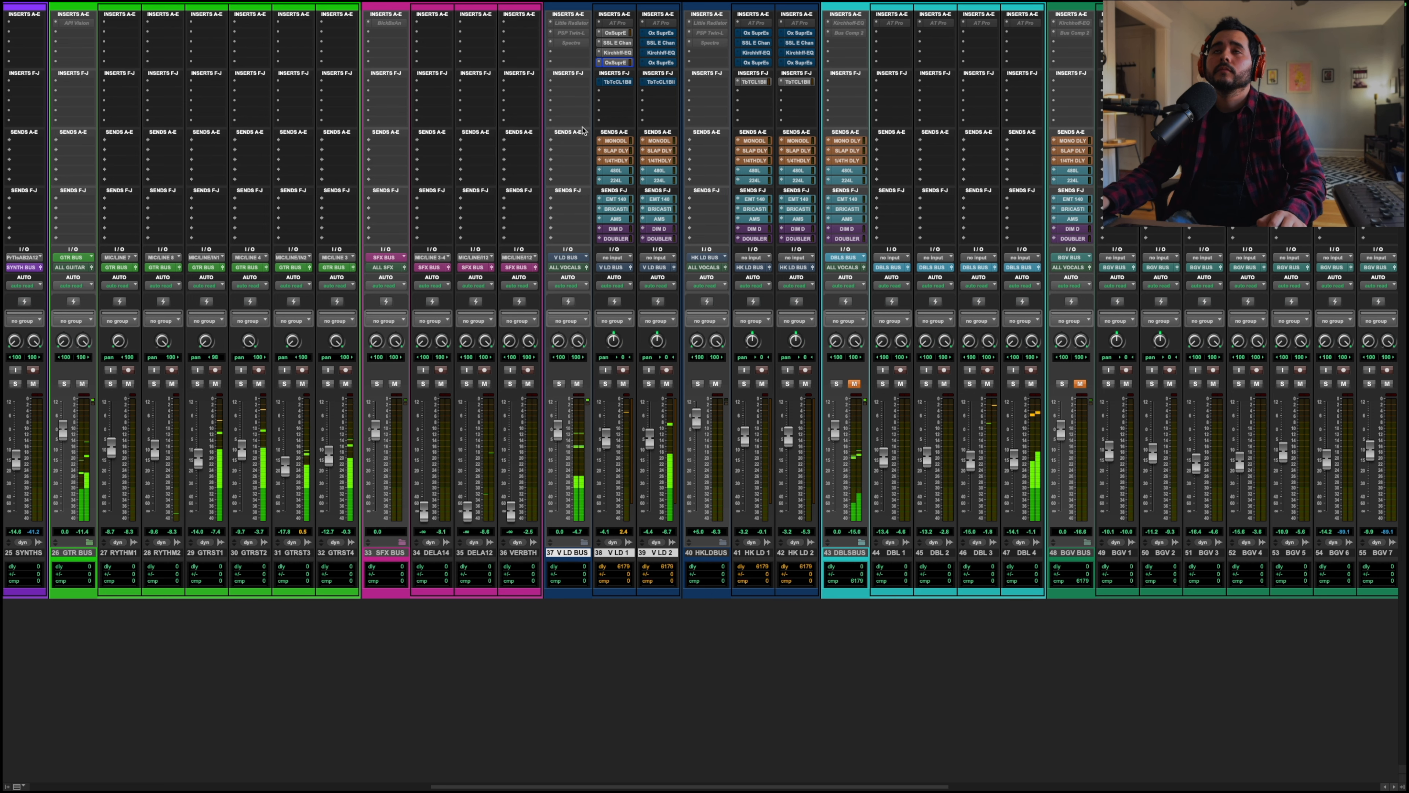
key("space")
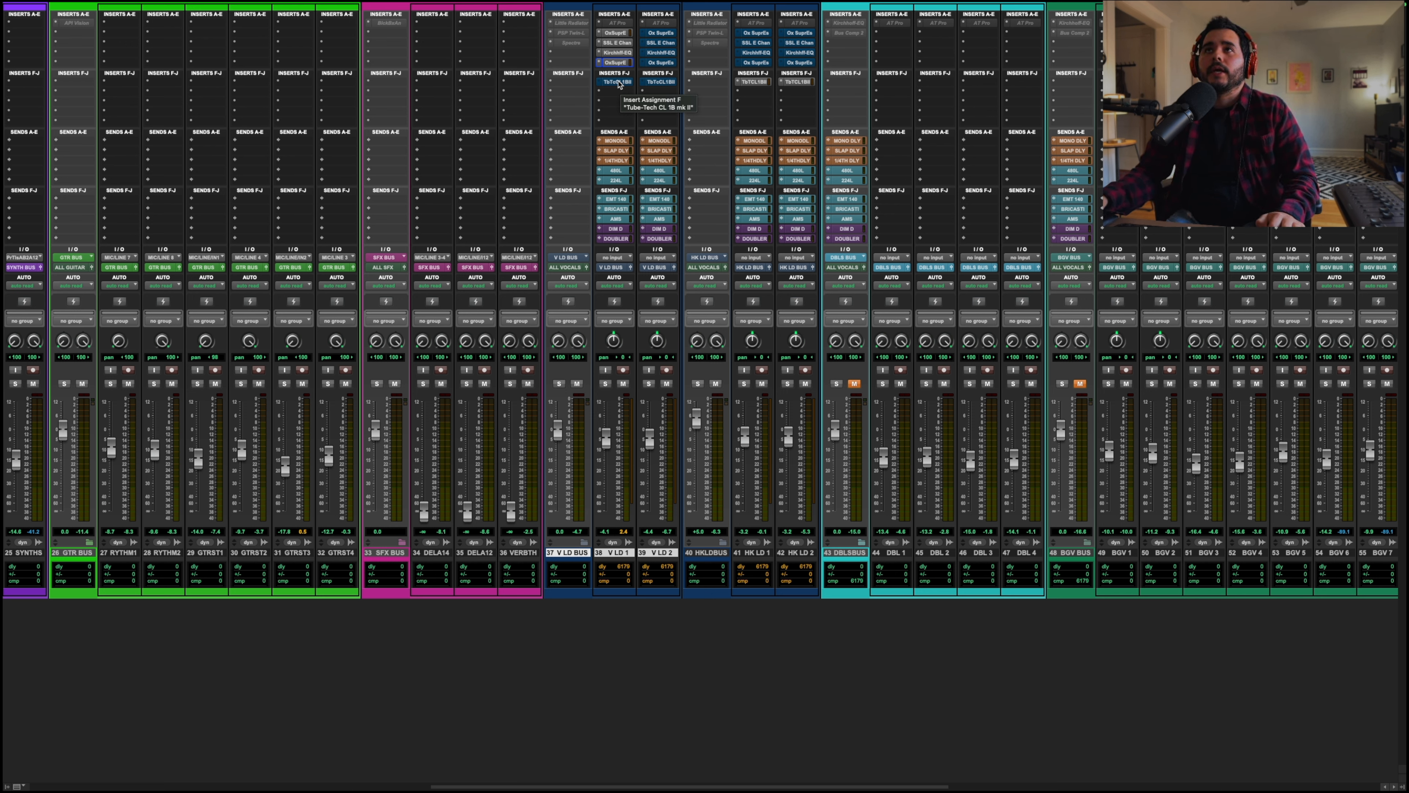
Step: Open the Tube-Tech CL 1B compressor on V LD 1, toggle its bypass to compare, and start playback
left_click(620, 84)
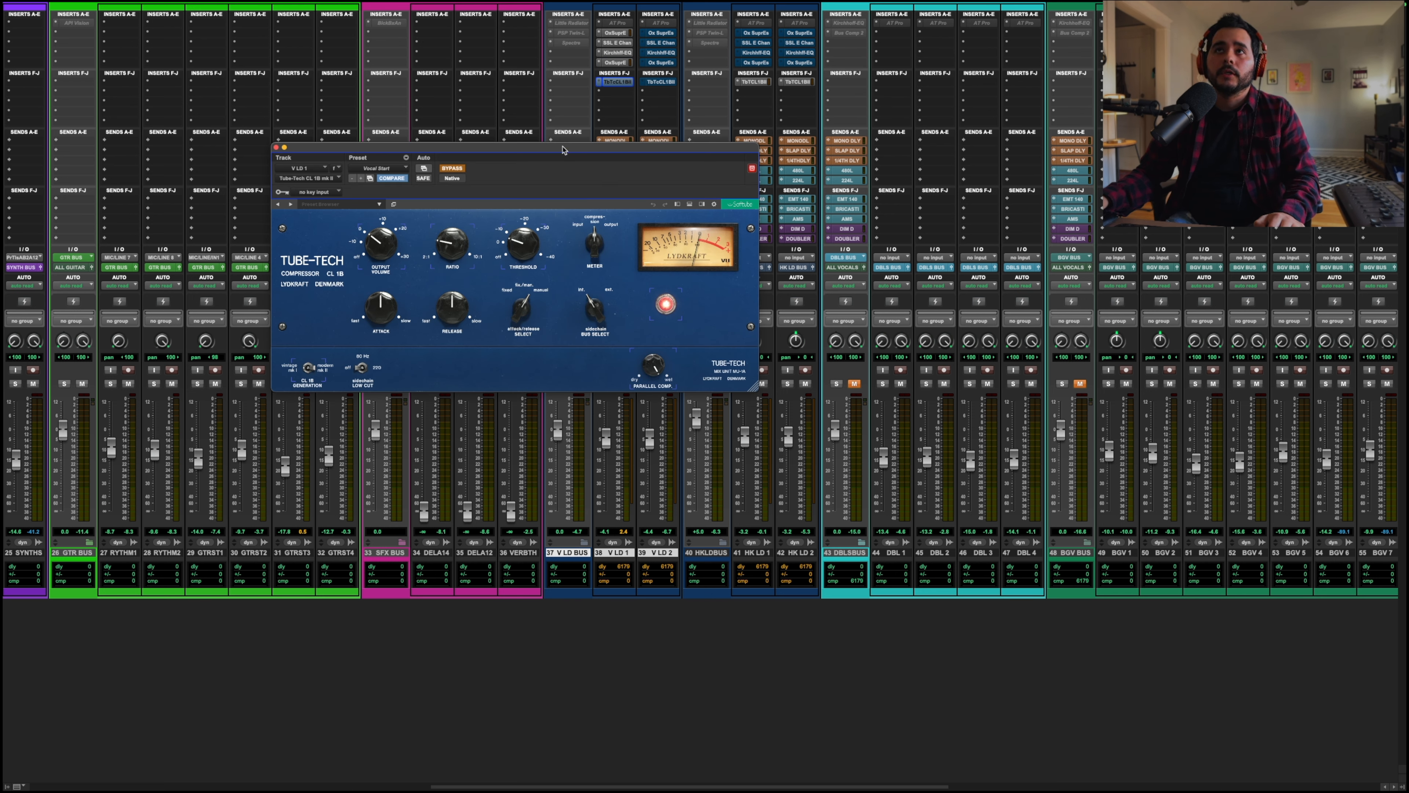
left_click_drag(562, 148, 679, 152)
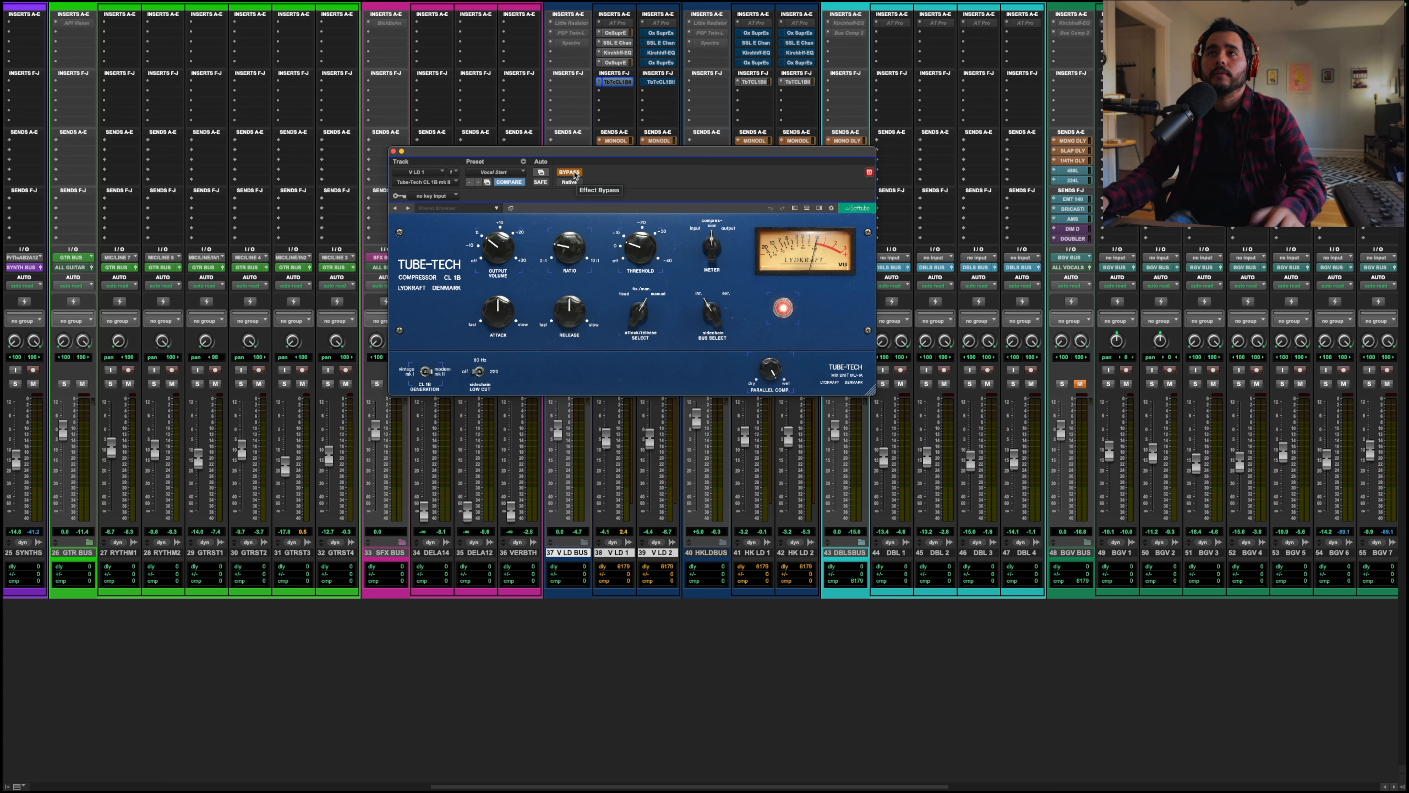
left_click(491, 173)
left_click(489, 173)
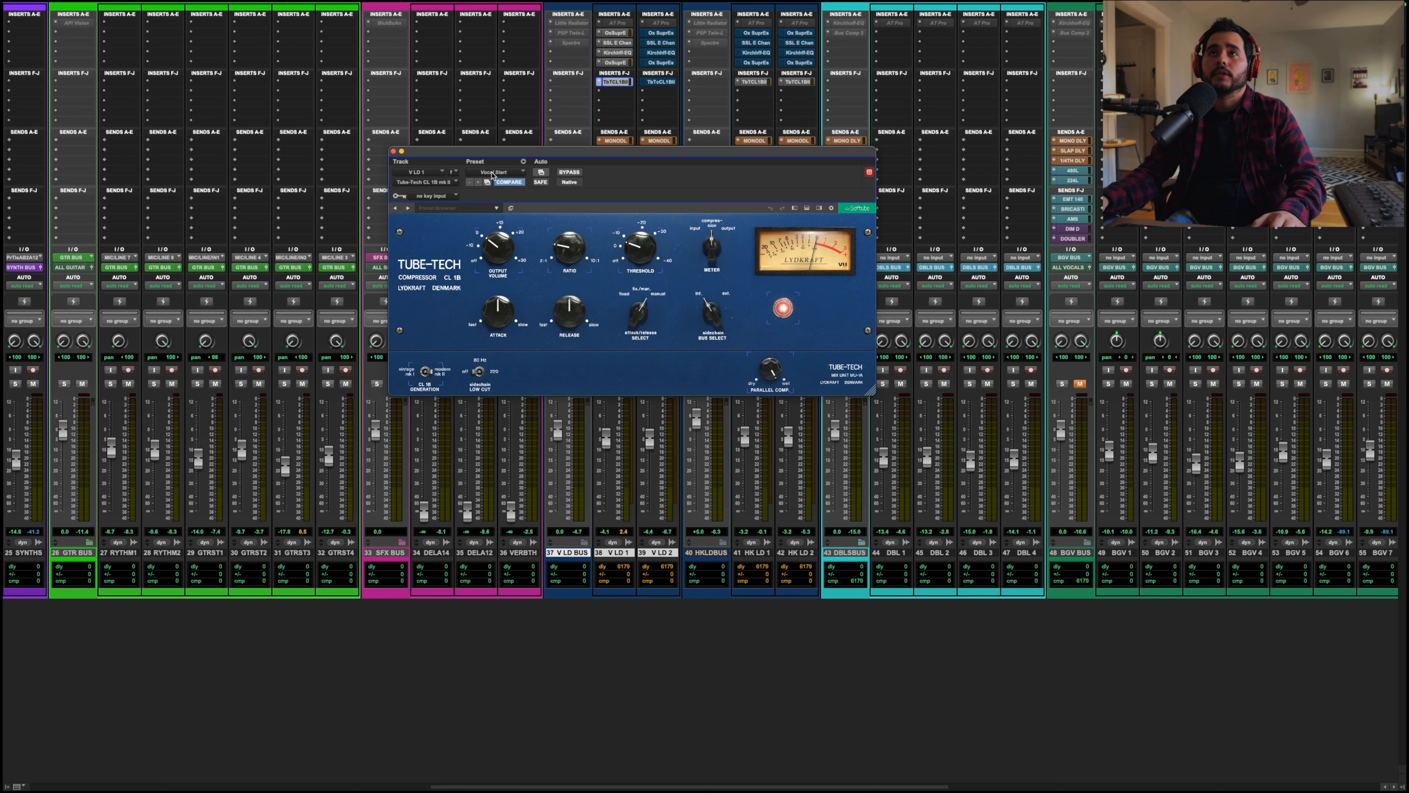
key("space")
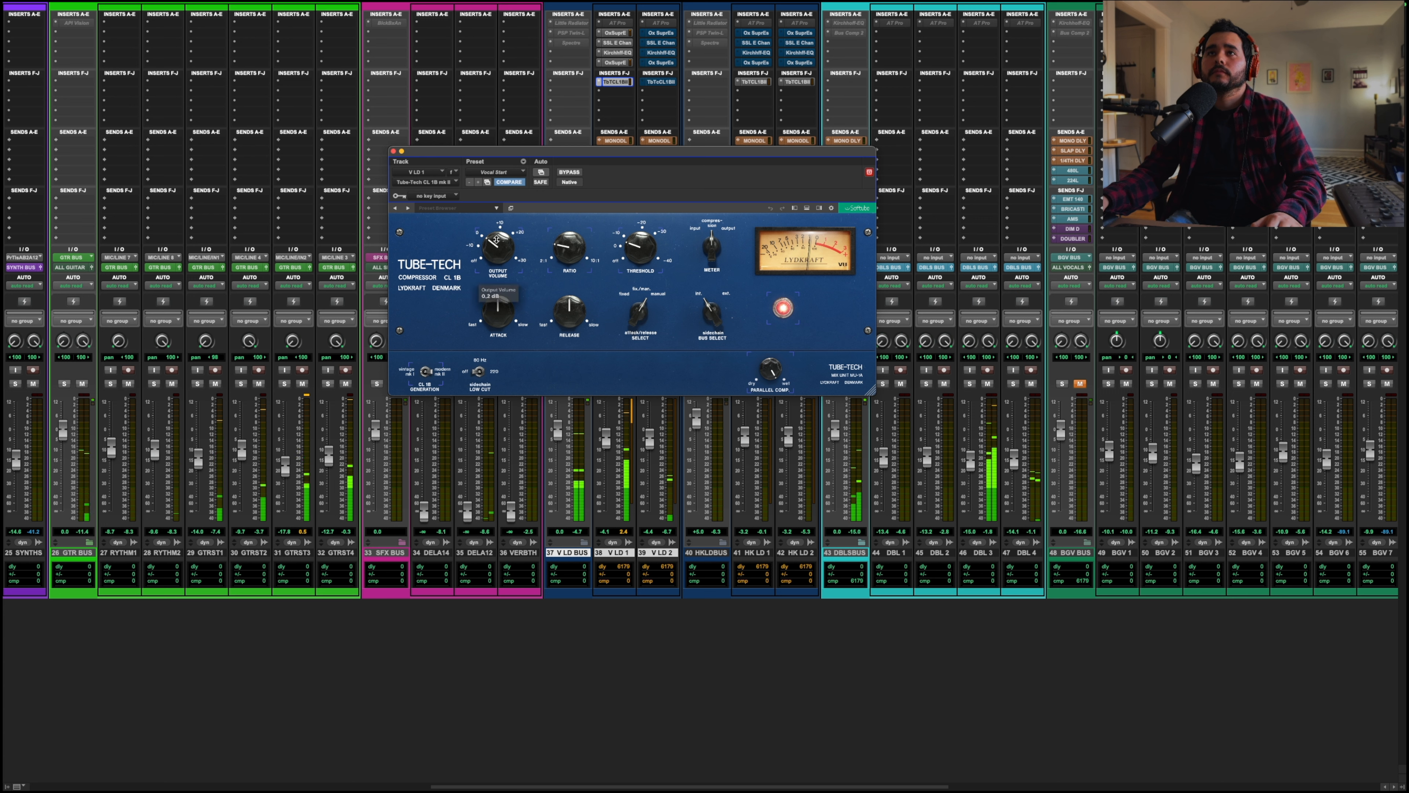
Step: Nudge the Tube-Tech's threshold and output volume knobs slightly, then close the compressor window
left_click_drag(640, 247, 641, 249)
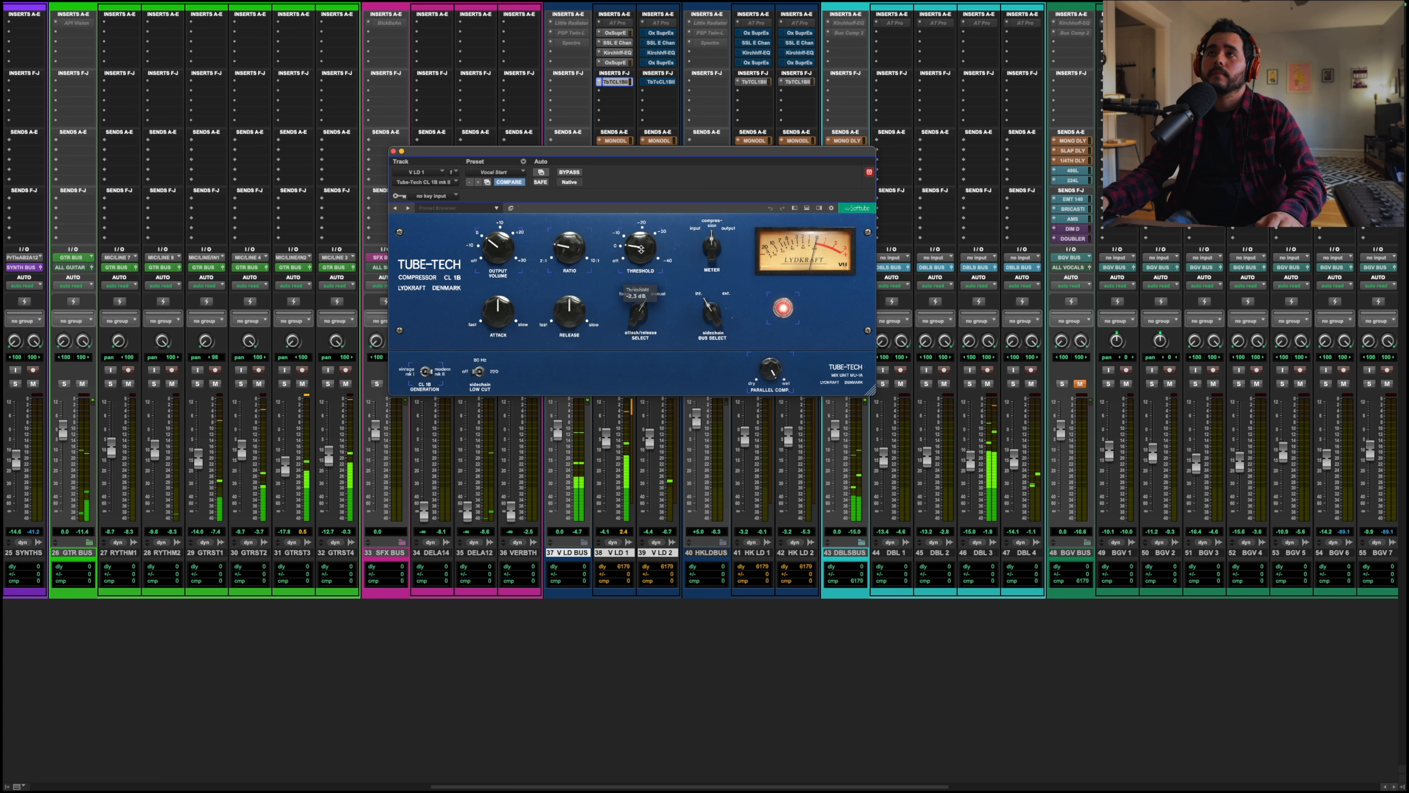
scroll(640, 248, "down", 3)
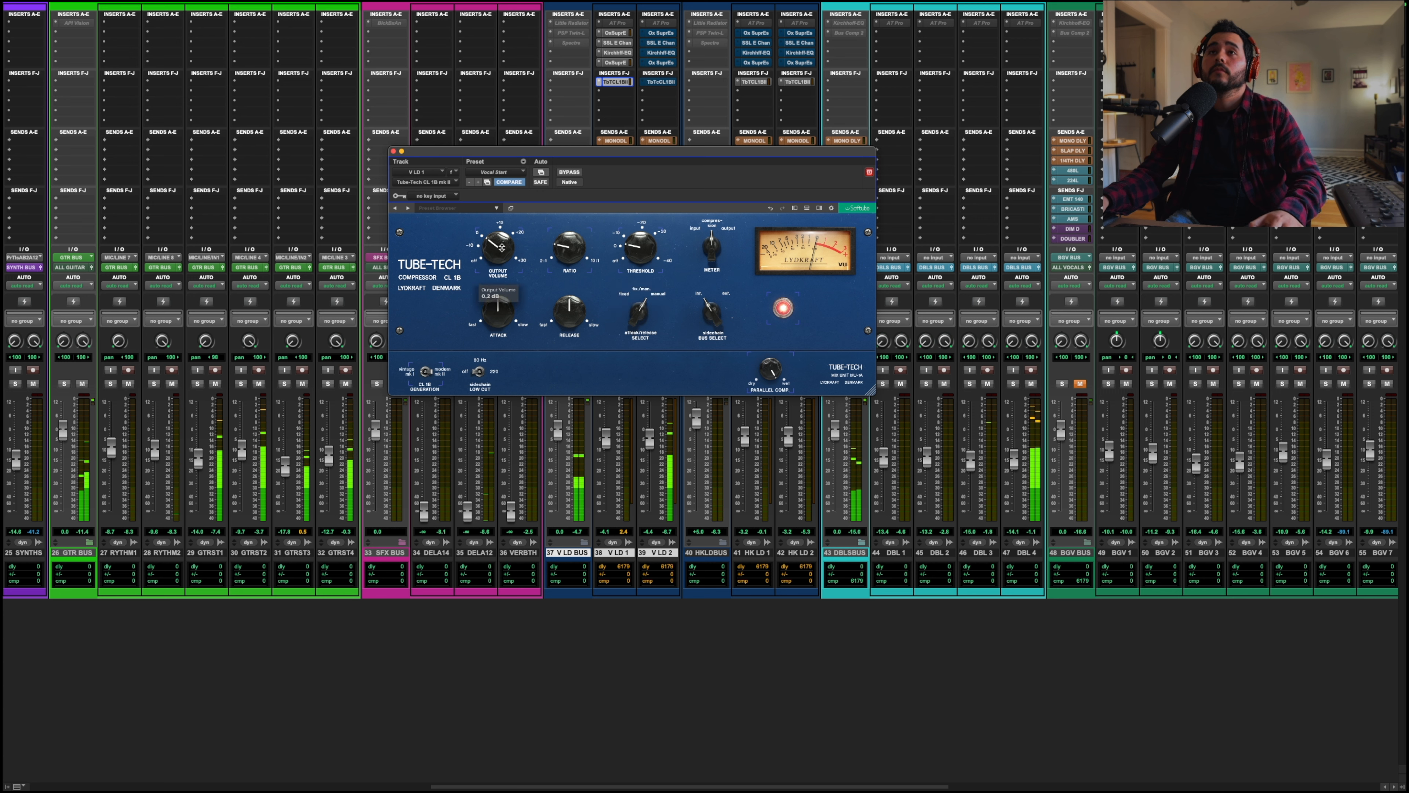
left_click_drag(501, 248, 501, 246)
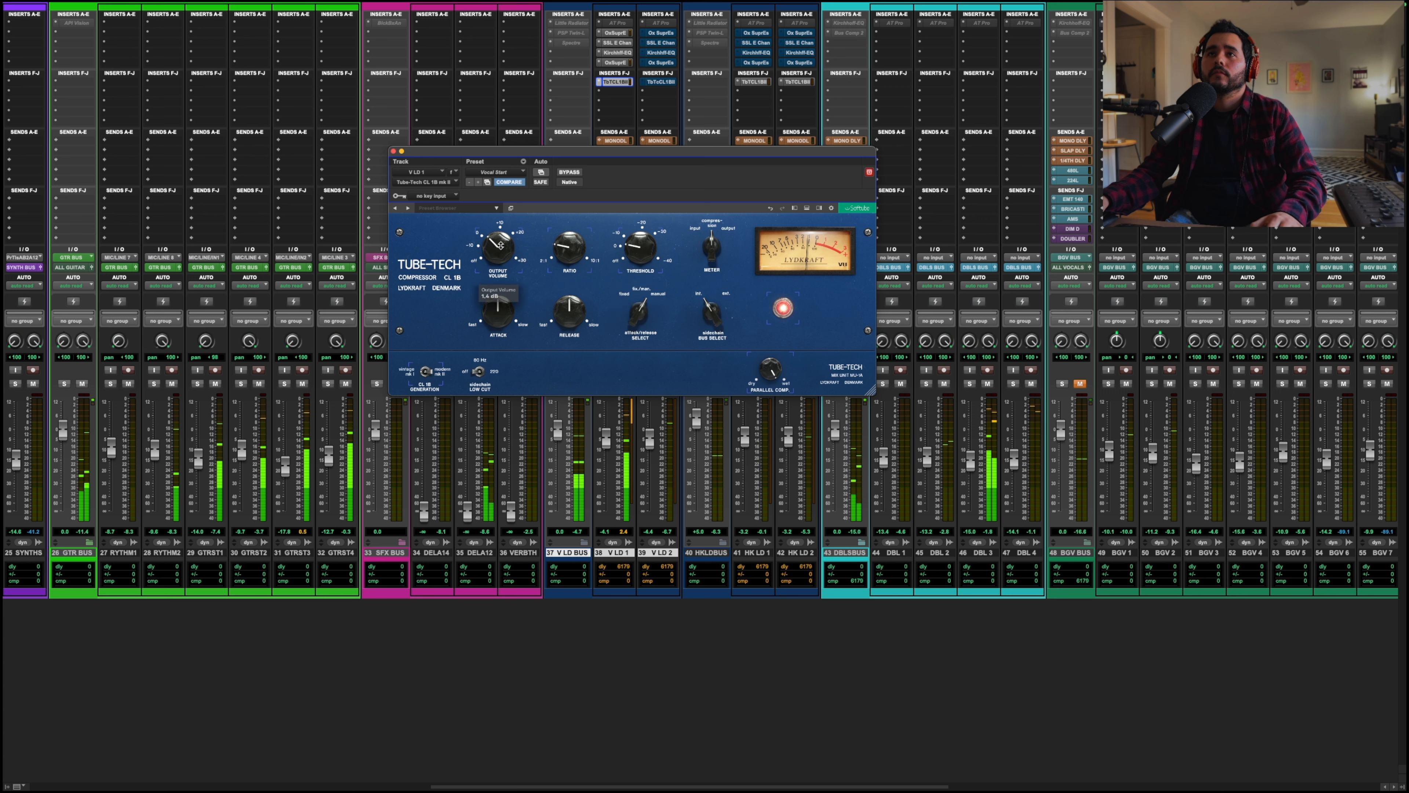
left_click(393, 152)
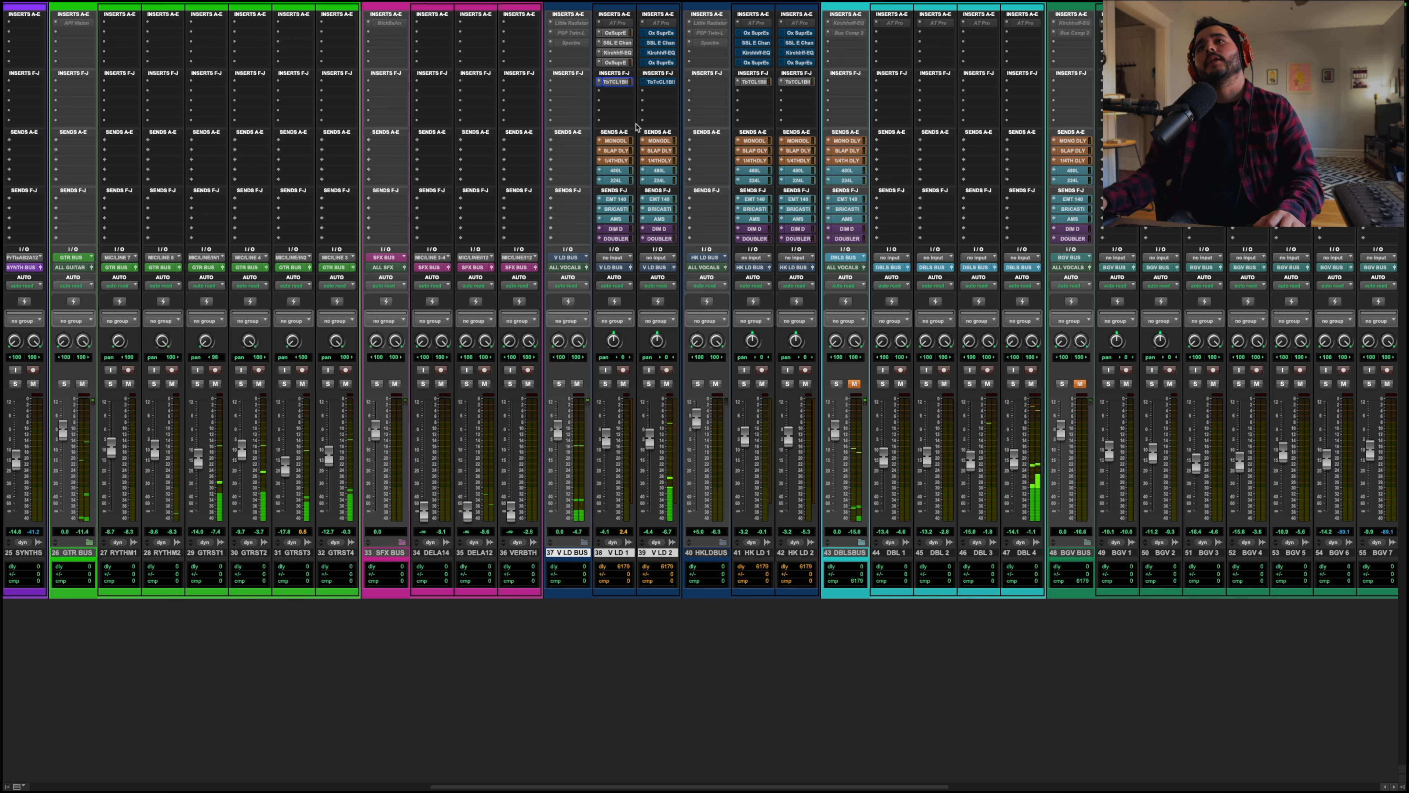
Step: Reopen the Tube-Tech CL 1B window on V LD 1 to review its controls, then close it
left_click(626, 84)
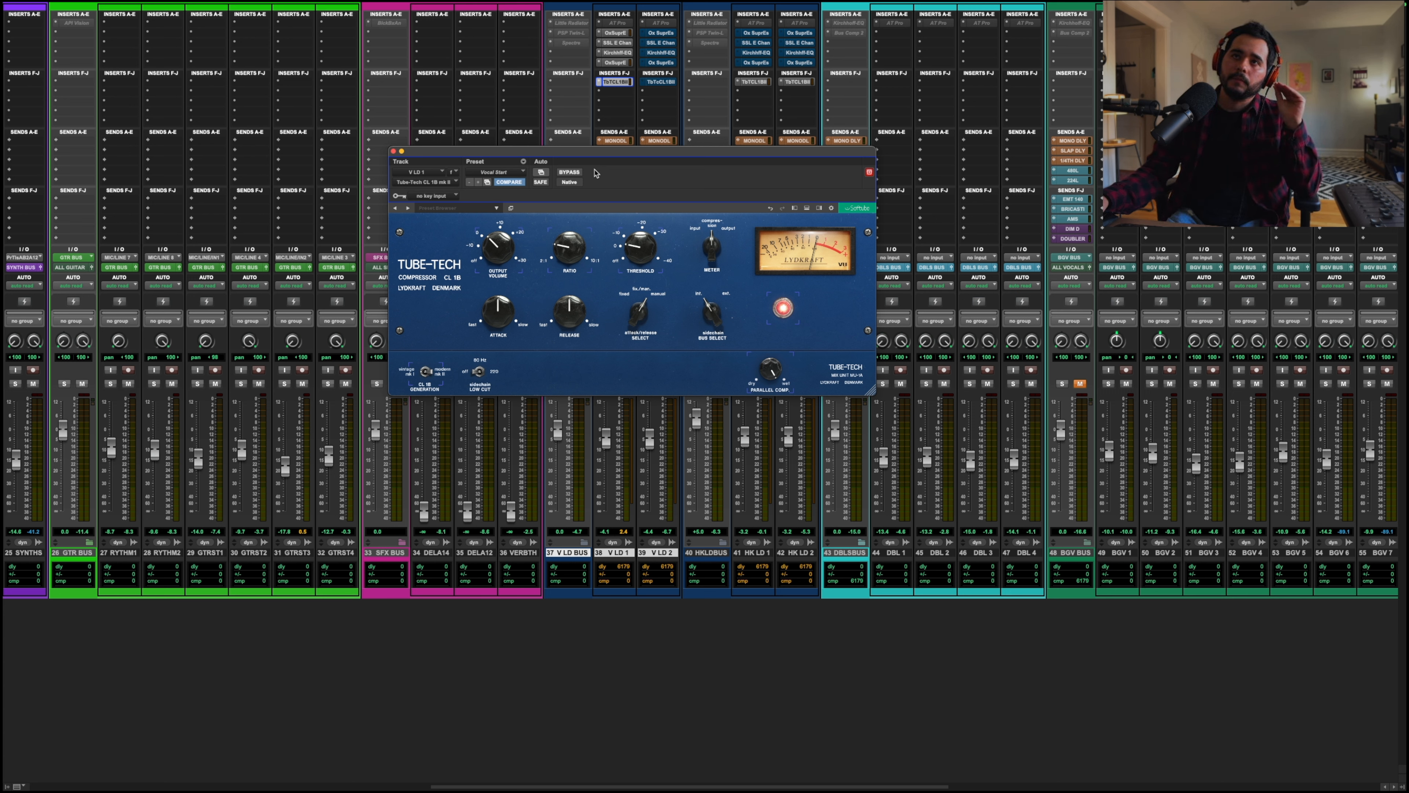
mouse_move(628, 256)
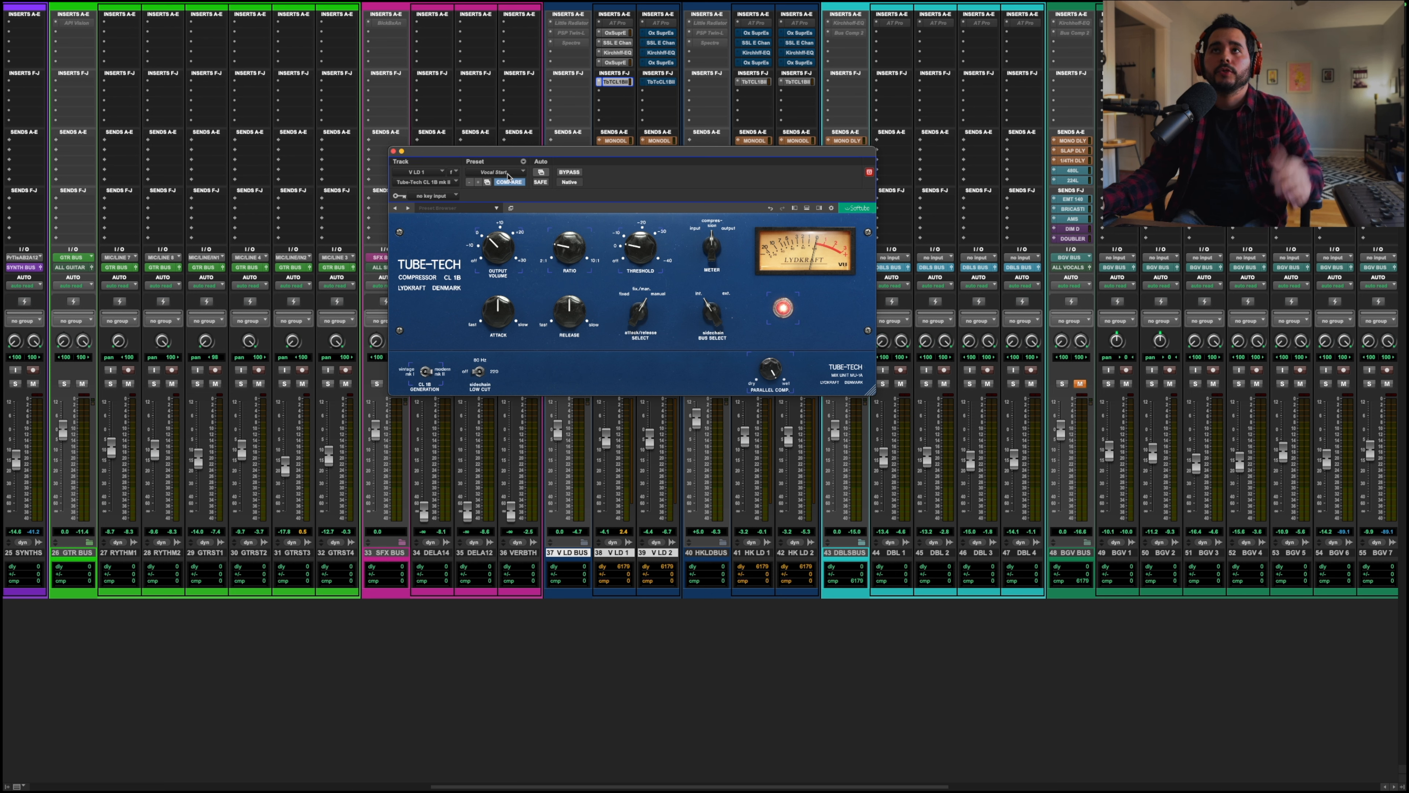
mouse_move(559, 277)
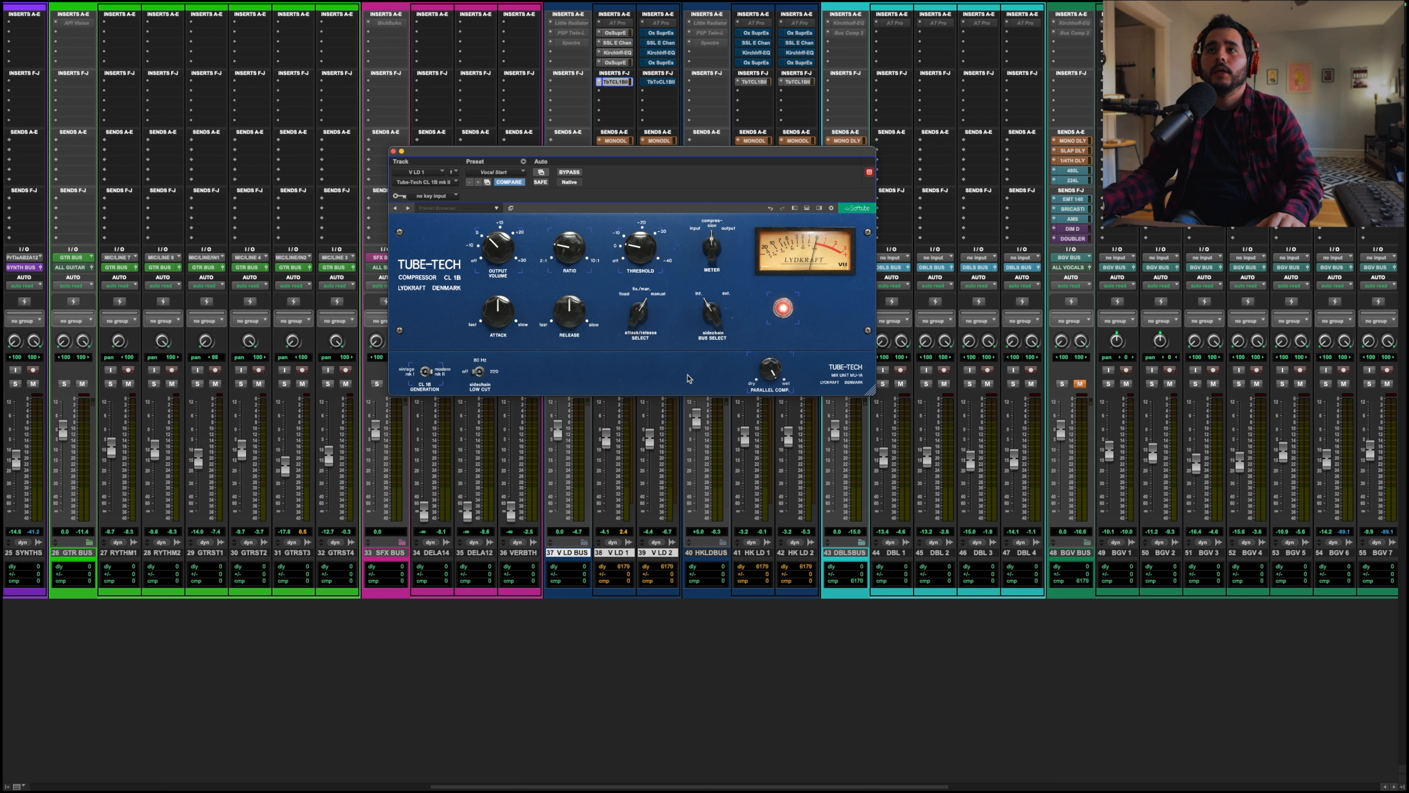
mouse_move(648, 319)
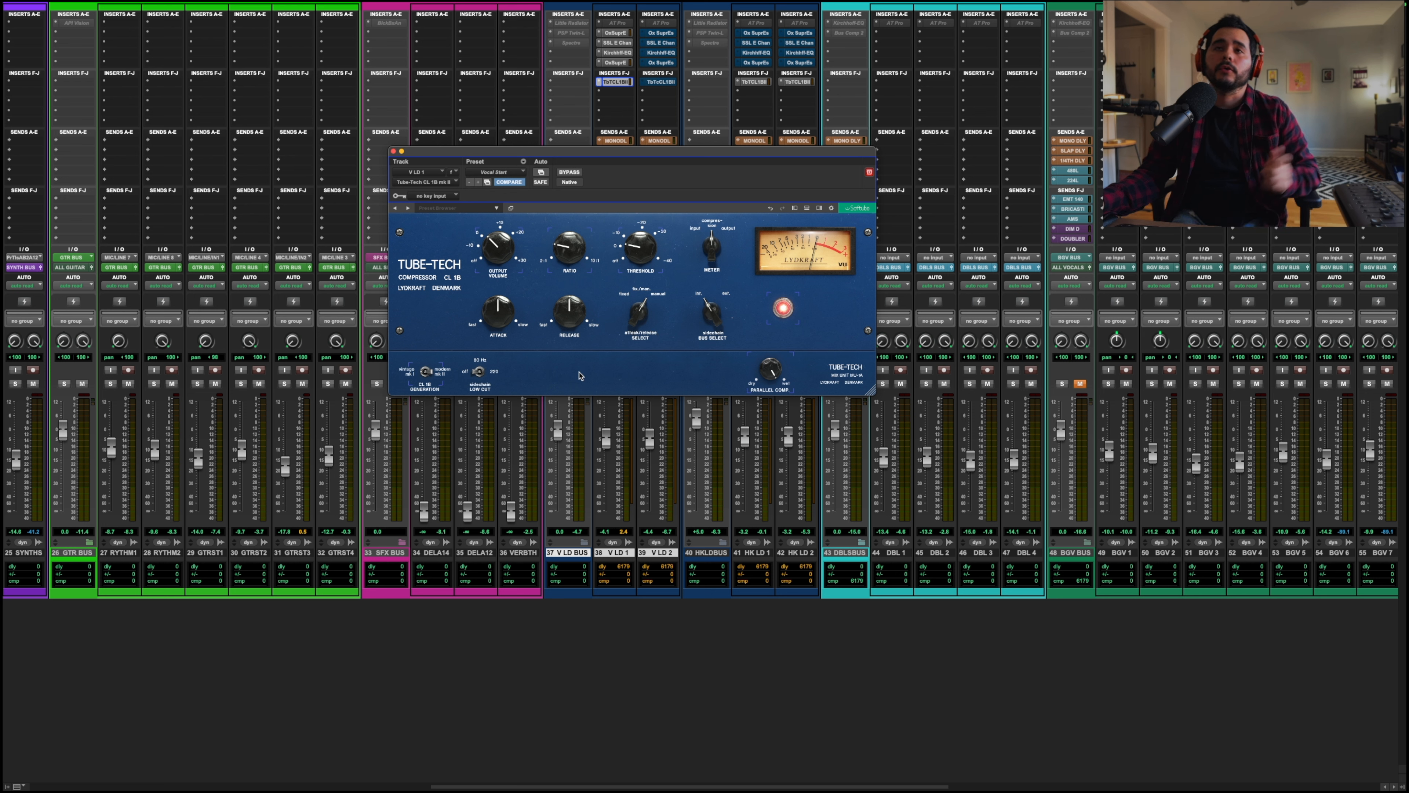
mouse_move(434, 378)
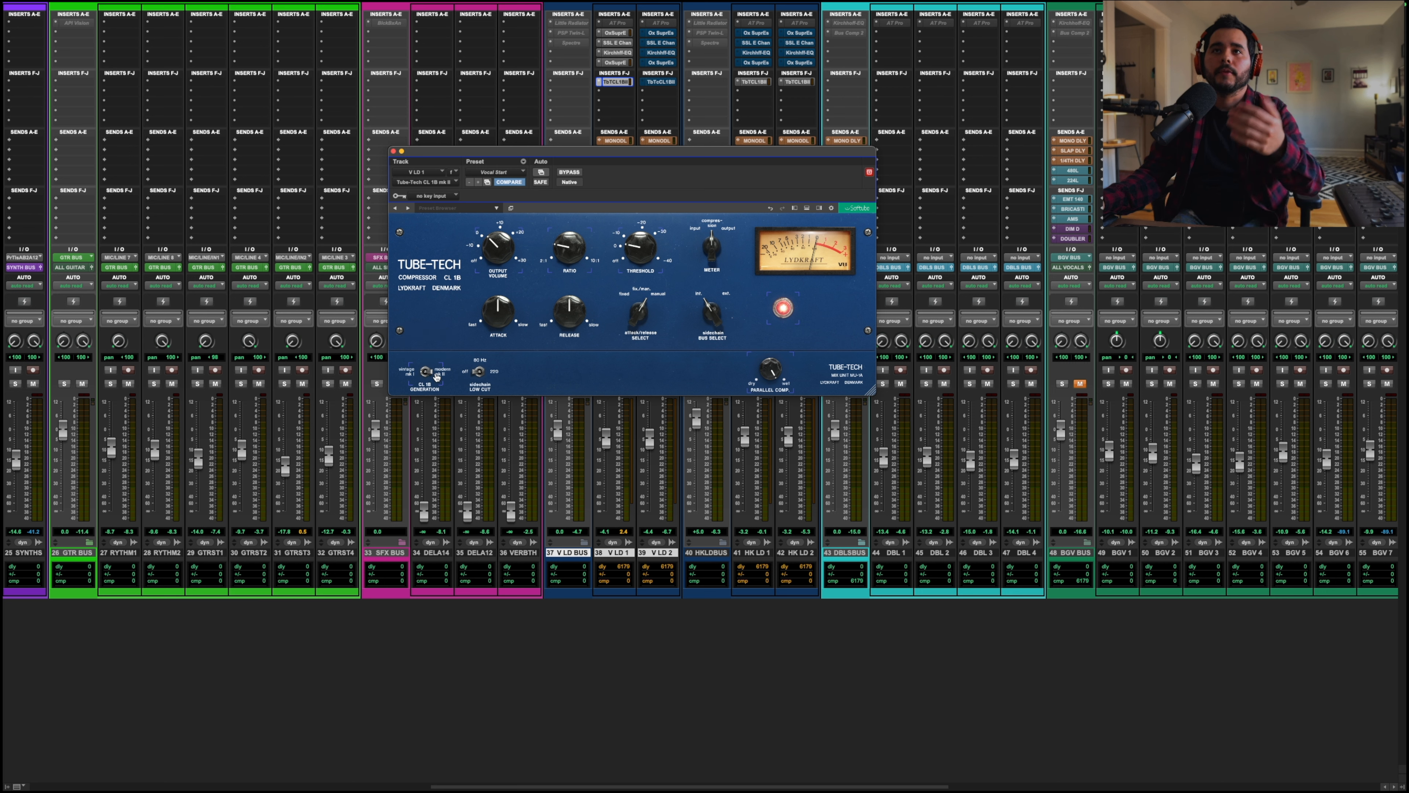
mouse_move(479, 371)
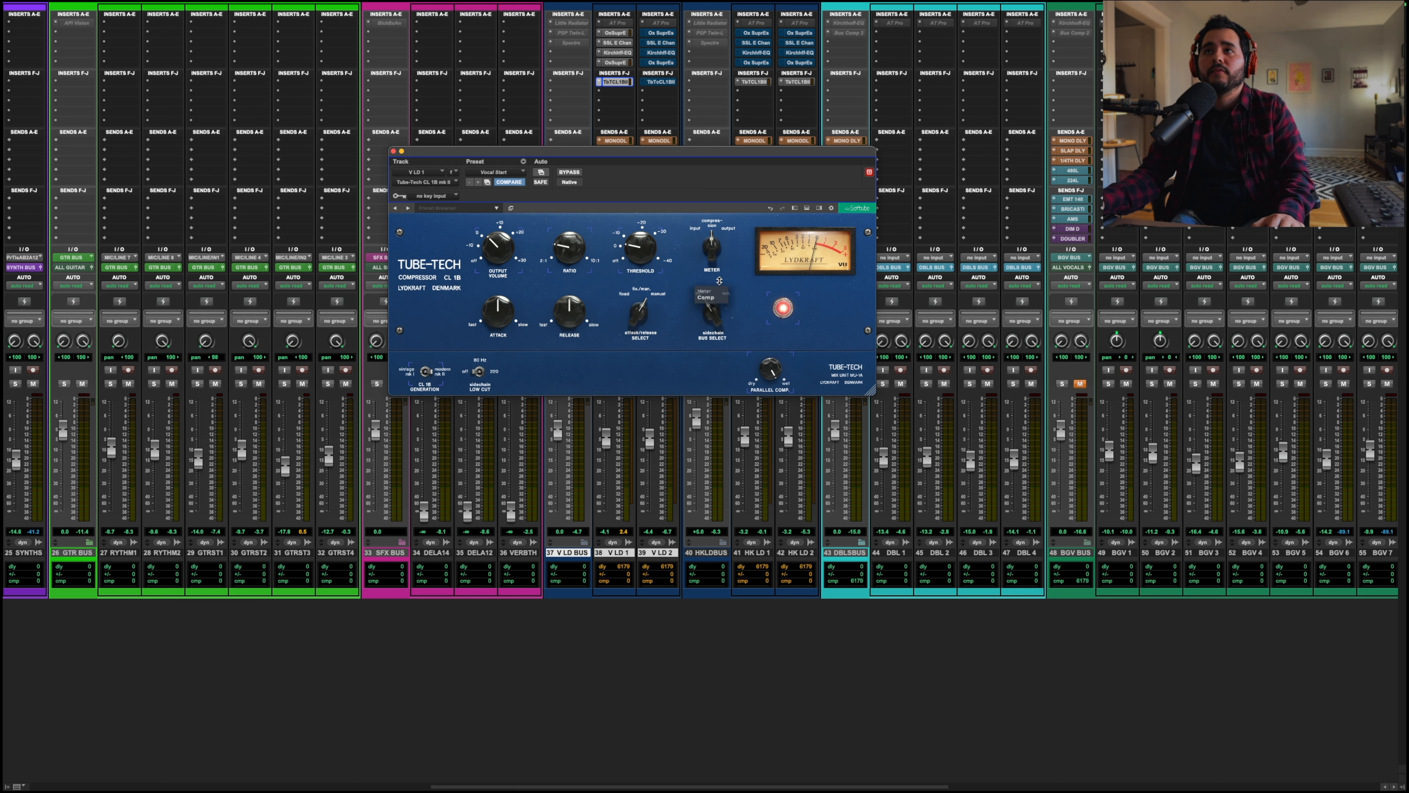
mouse_move(571, 248)
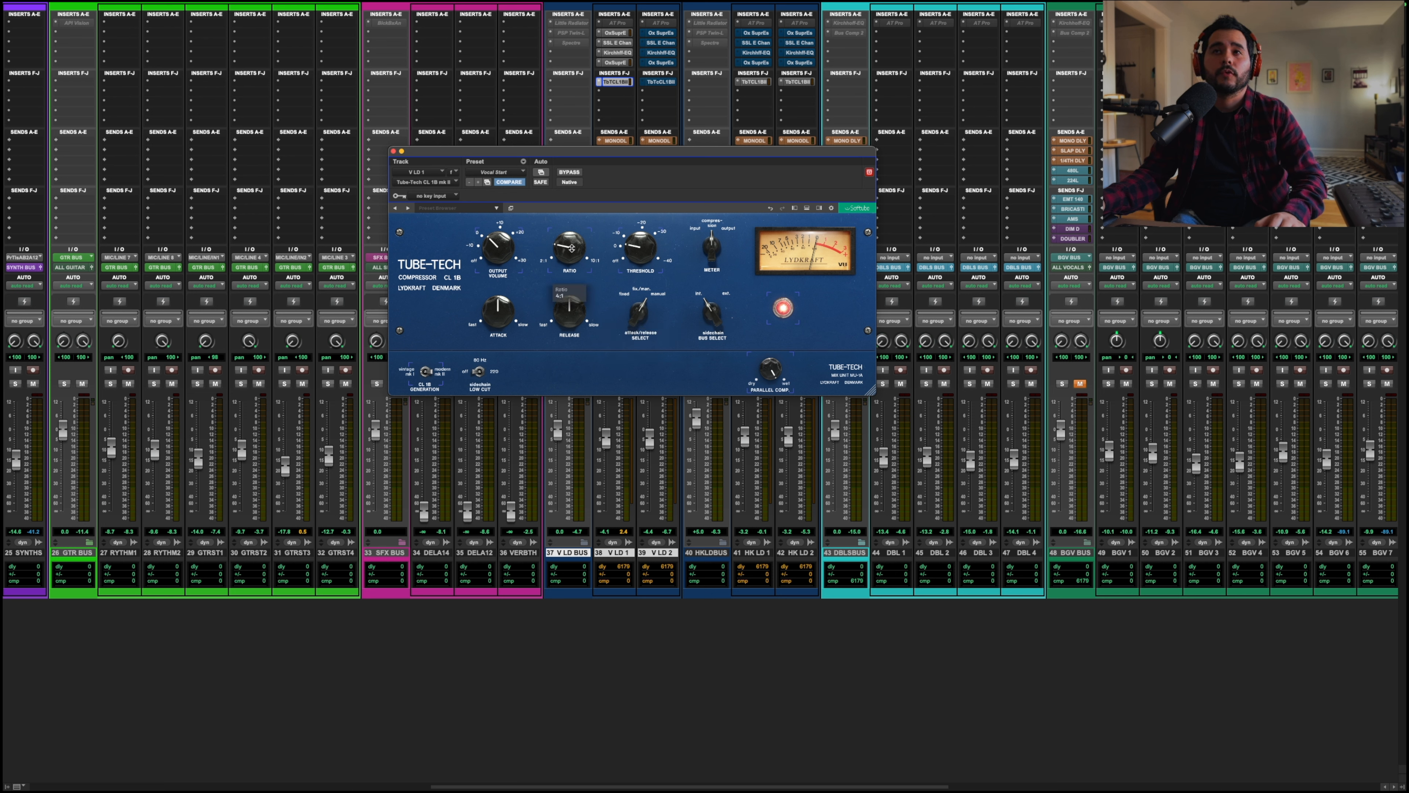
left_click(394, 151)
Step: Open the inactive Little Radiator insert on V LD BUS and make it active
left_click(577, 23)
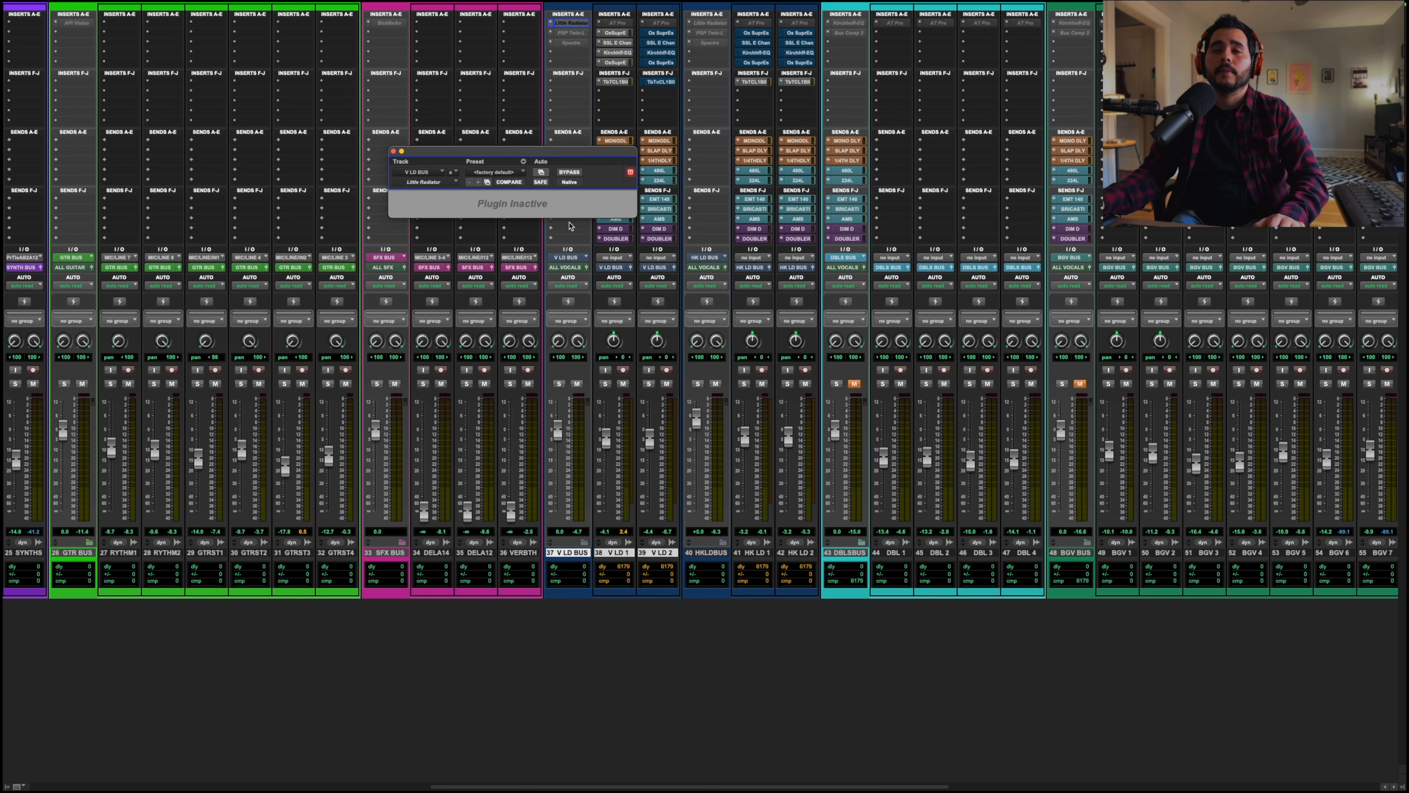
right_click(577, 23)
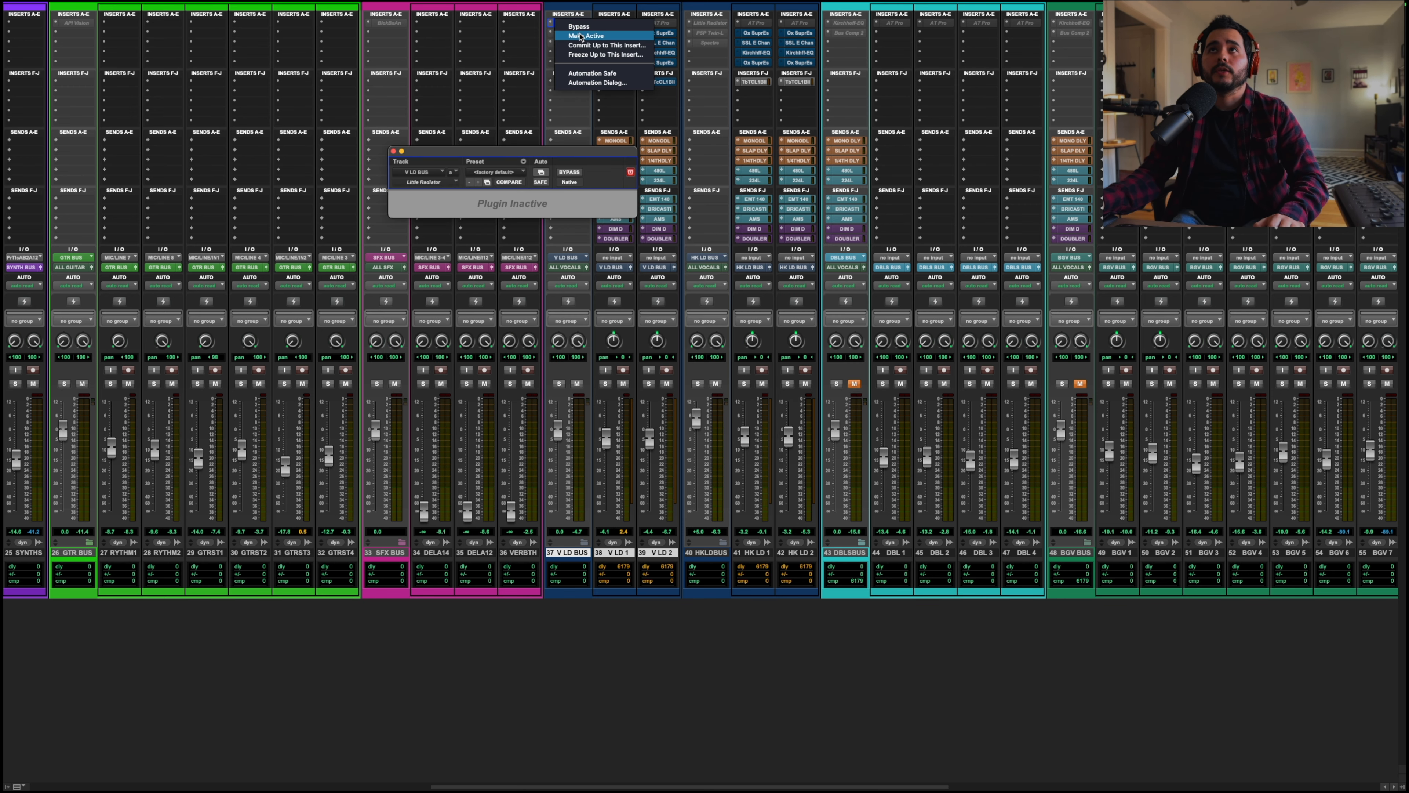
left_click(578, 35)
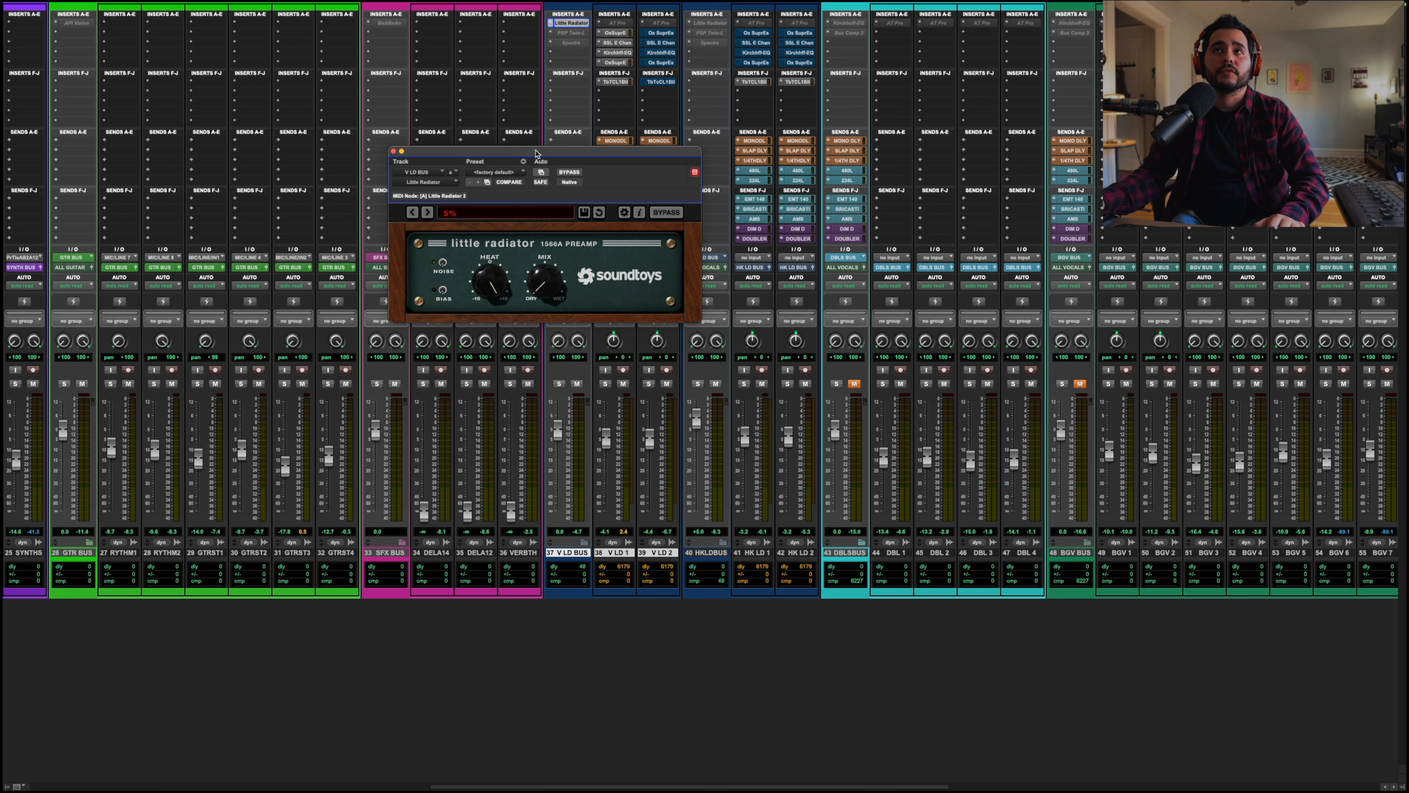
left_click_drag(536, 155, 613, 157)
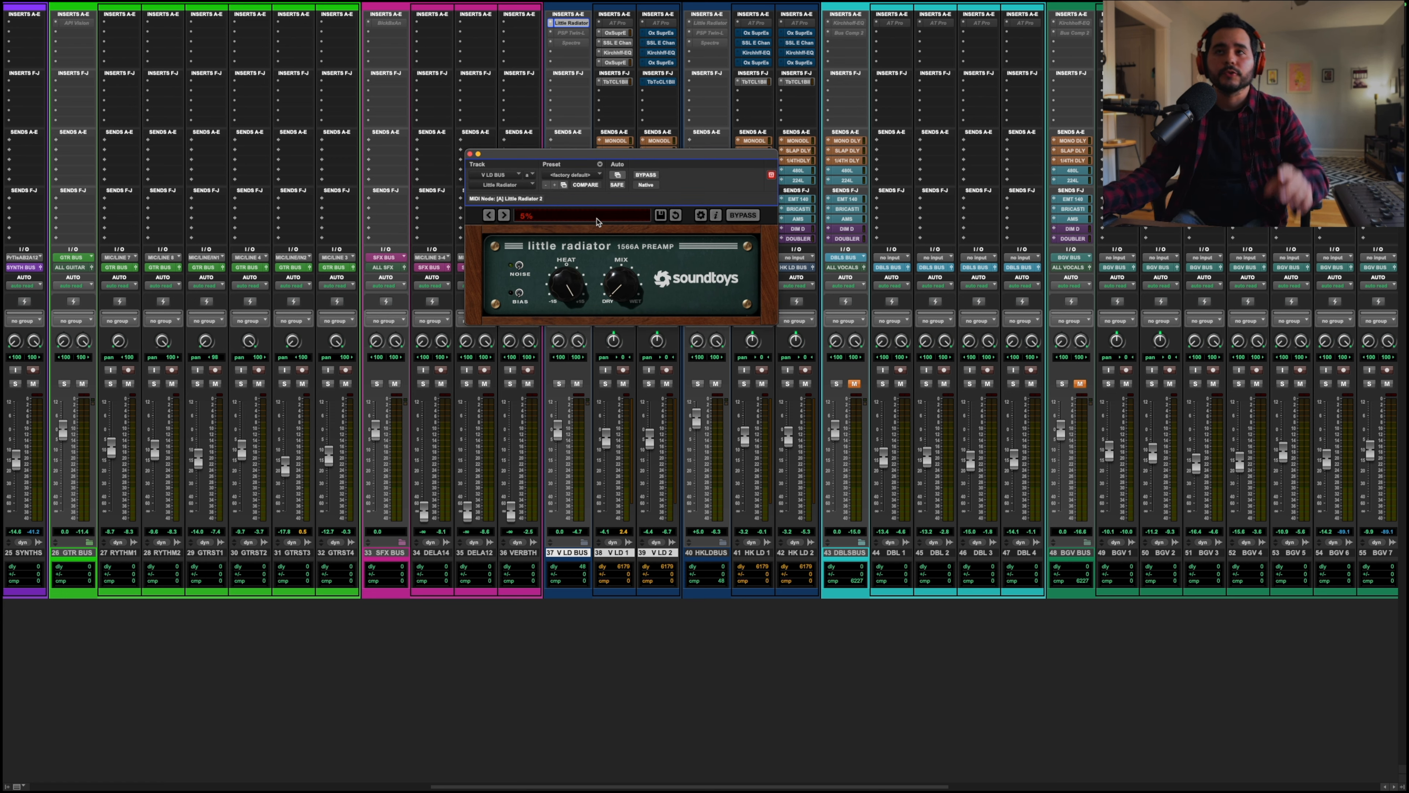
Step: Step through Little Radiator presets to 50 Percent and start playback
left_click(495, 219)
left_click(504, 215)
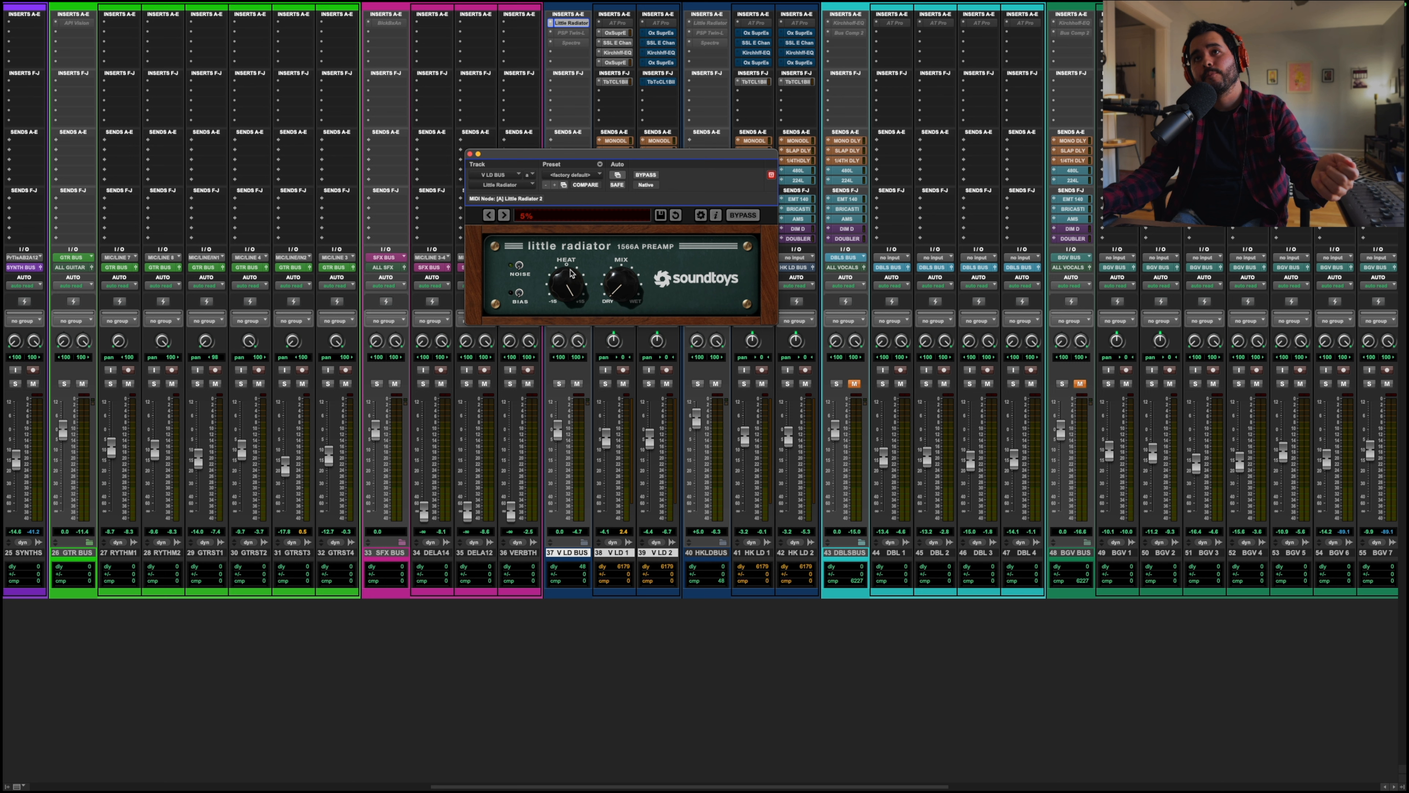
mouse_move(570, 263)
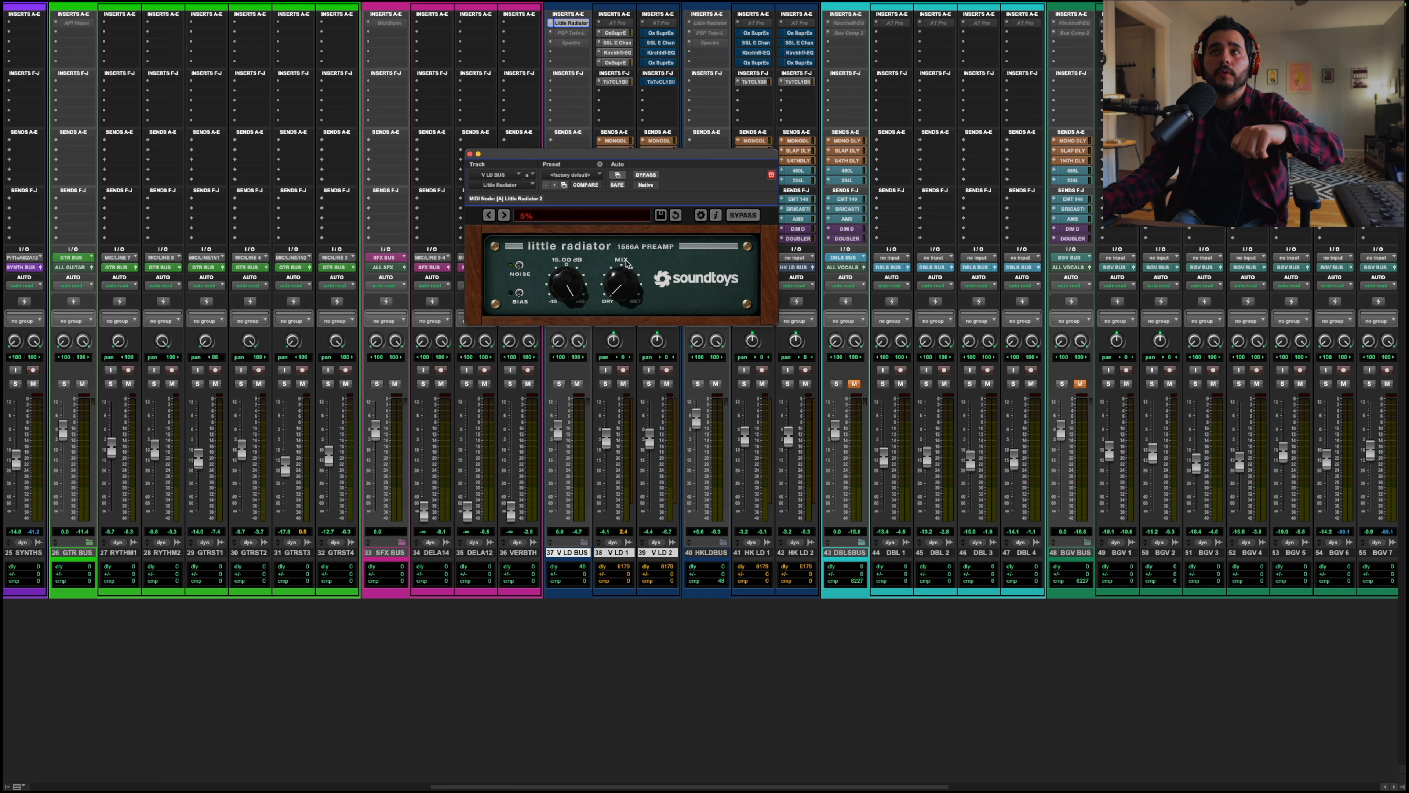
left_click(504, 215)
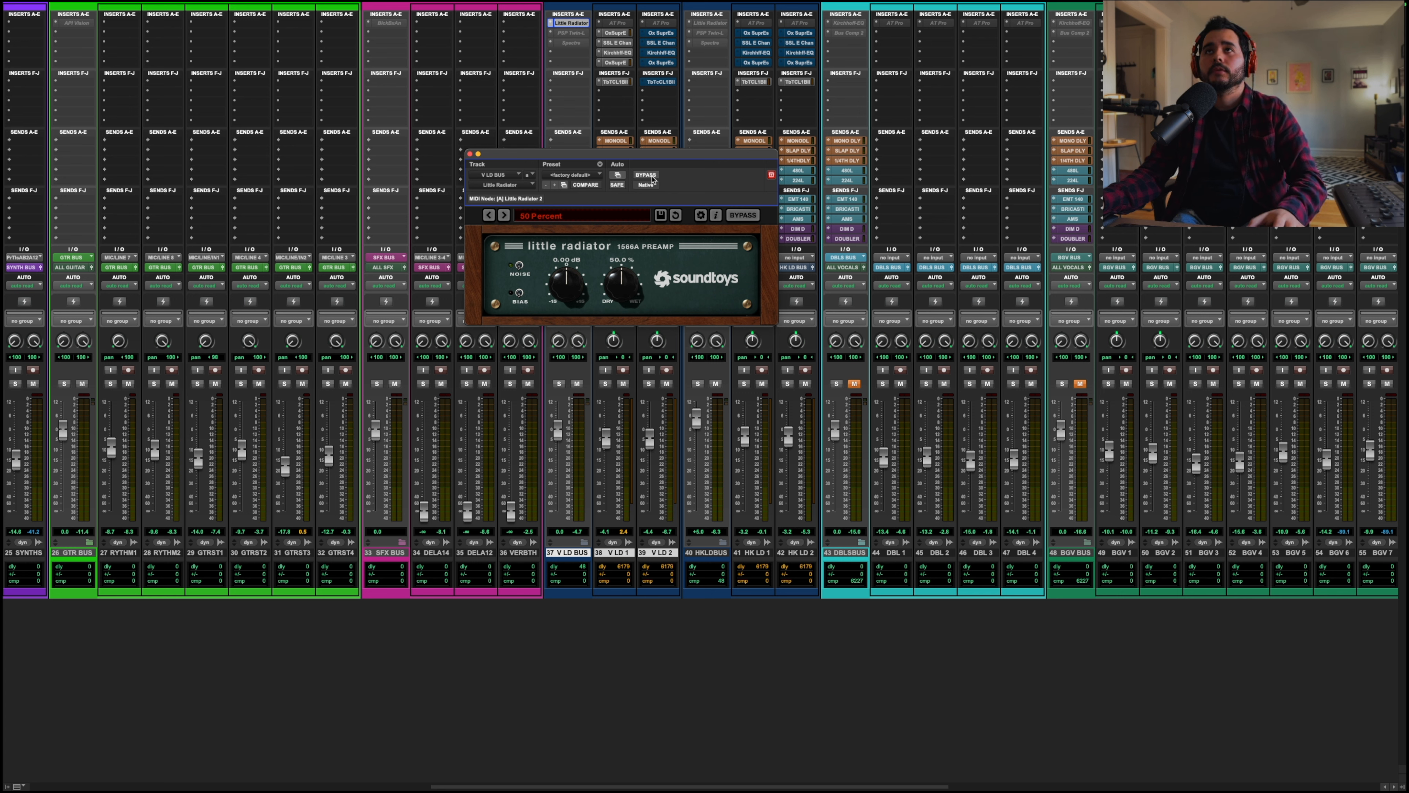
key("space")
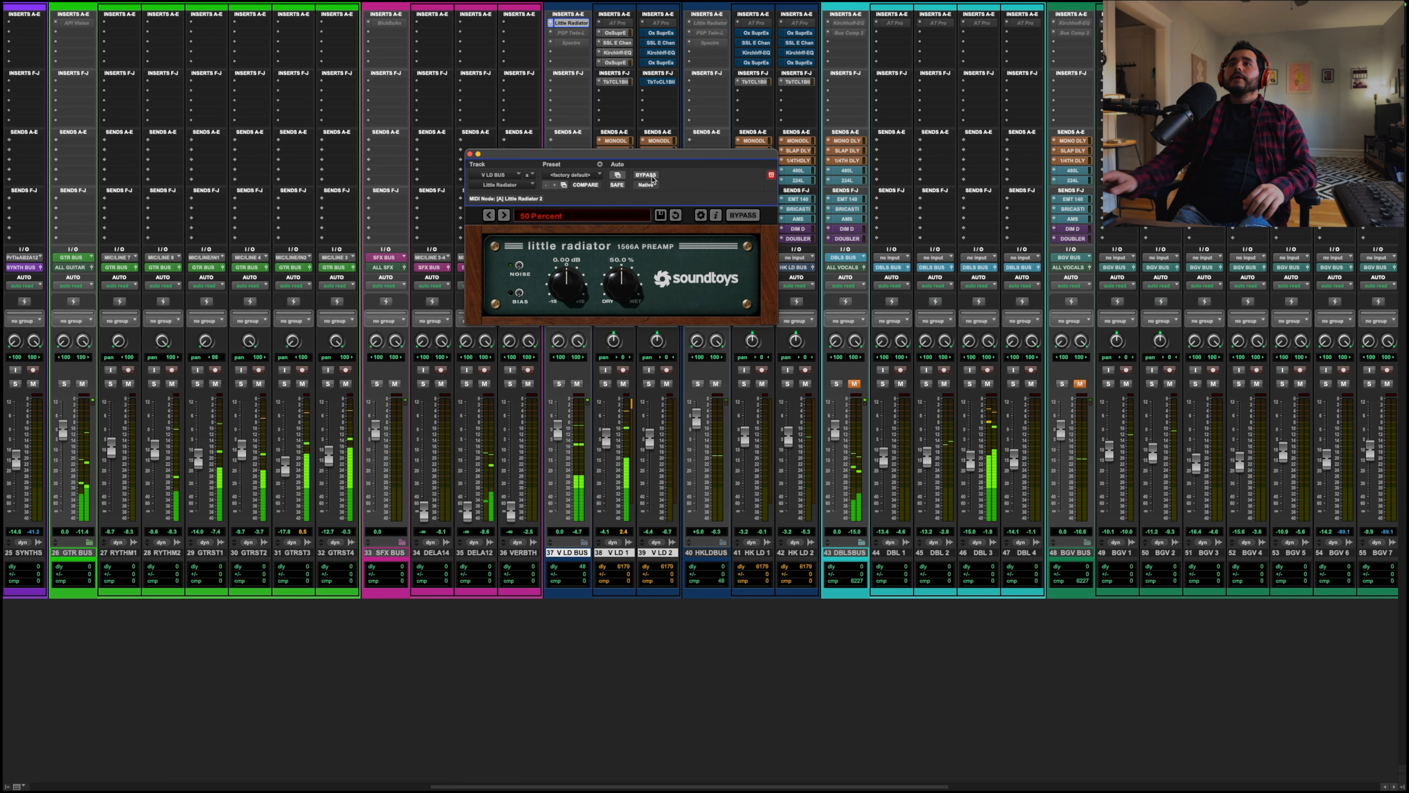
Step: Compare Little Radiator presets by alternating between 8% and 50 Percent, ending on 8%
left_click(502, 218)
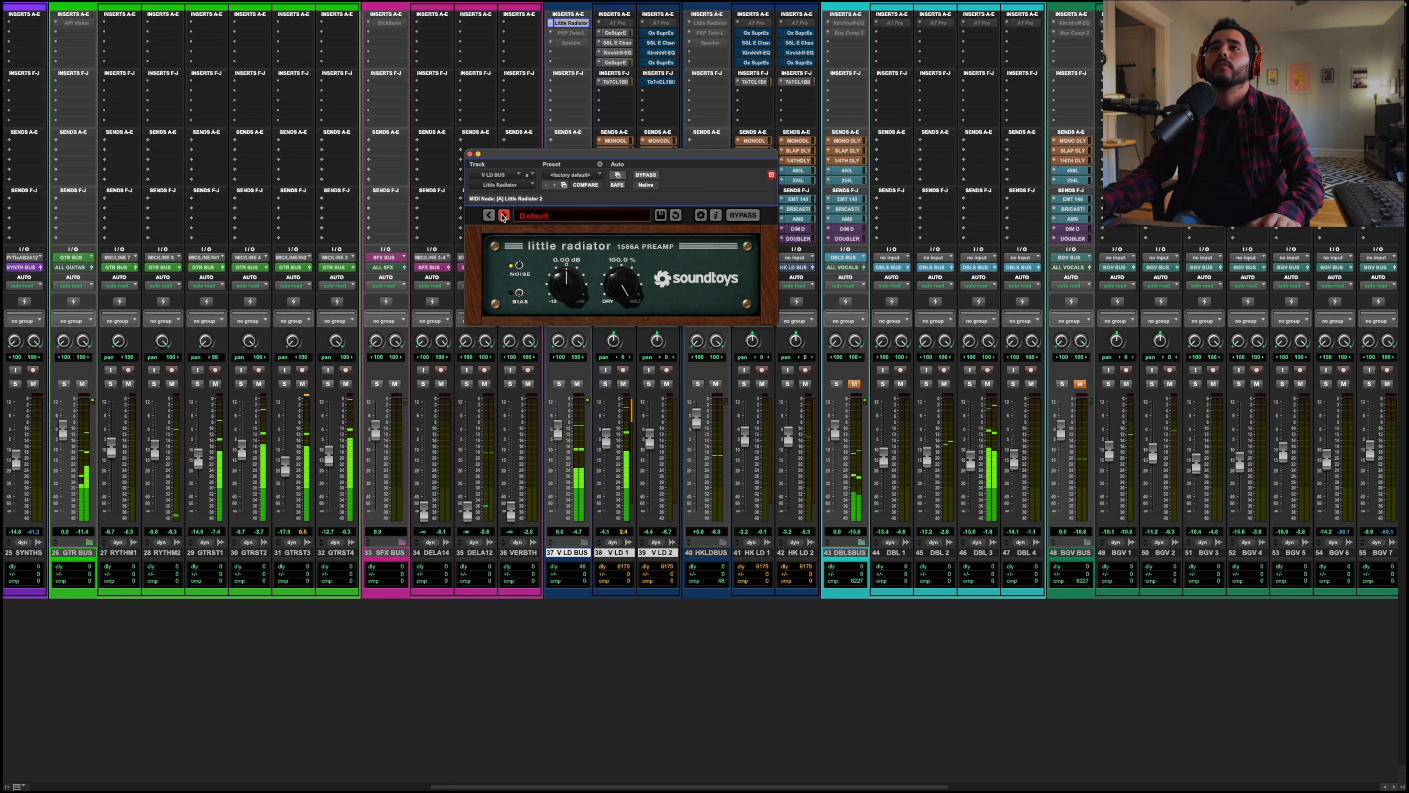
left_click(494, 217)
left_click(494, 217)
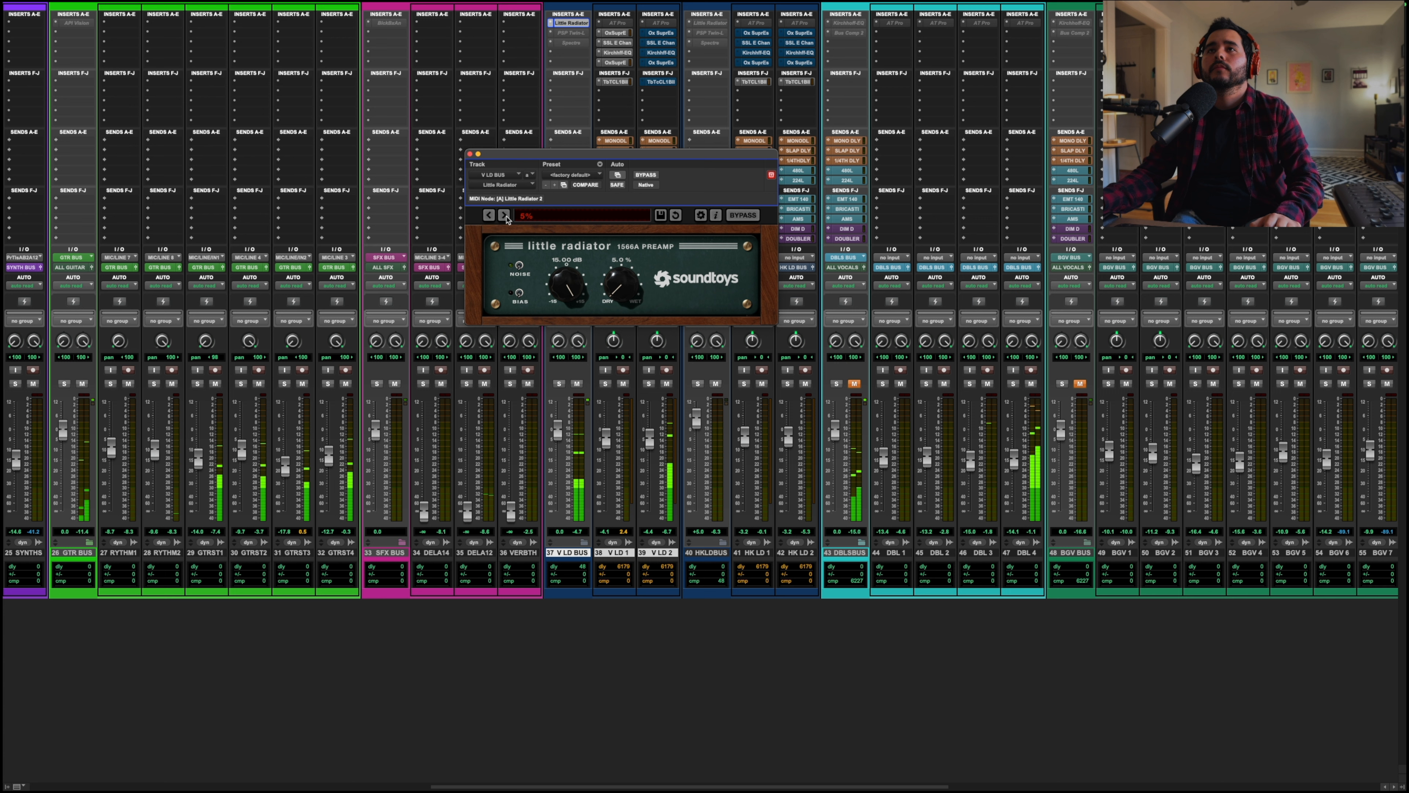
left_click(505, 216)
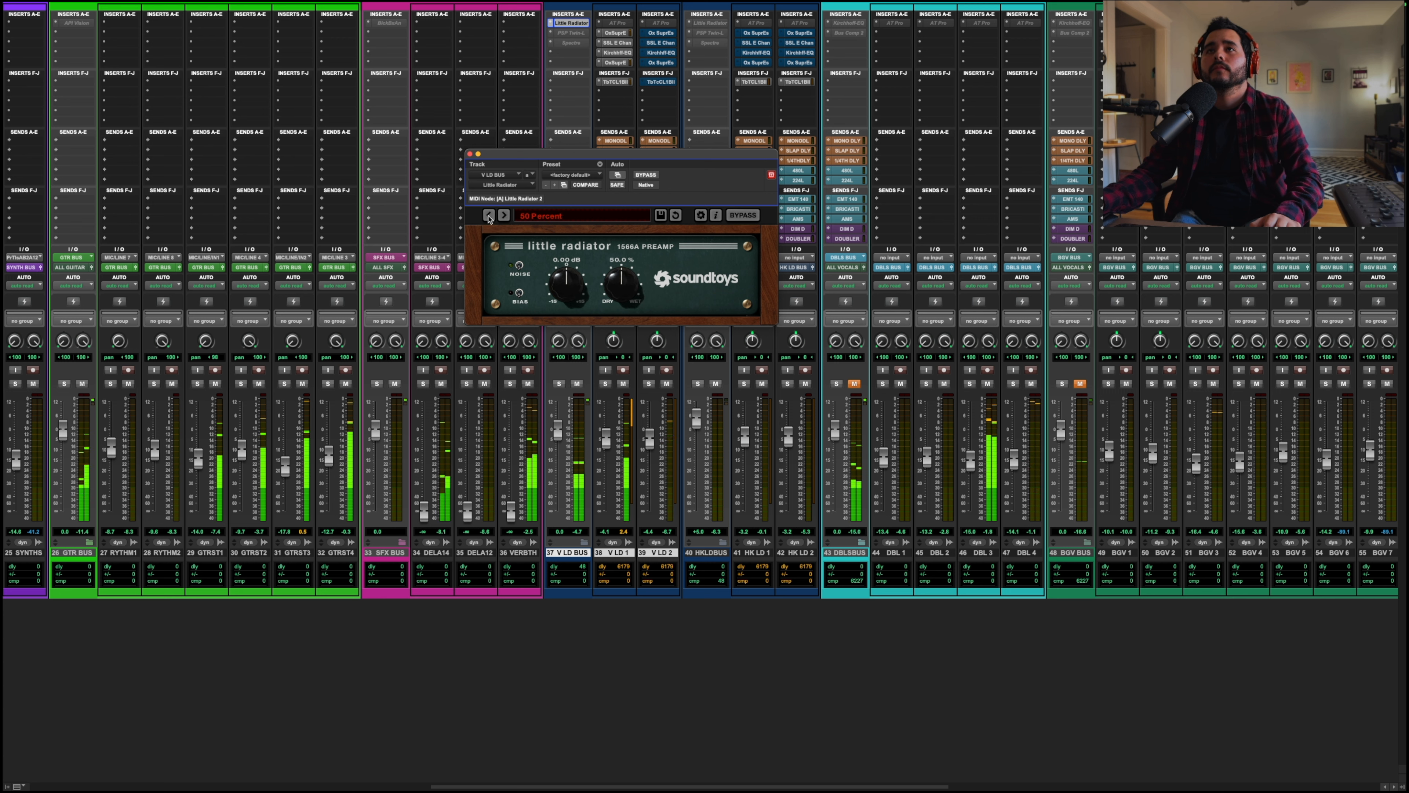
left_click(489, 216)
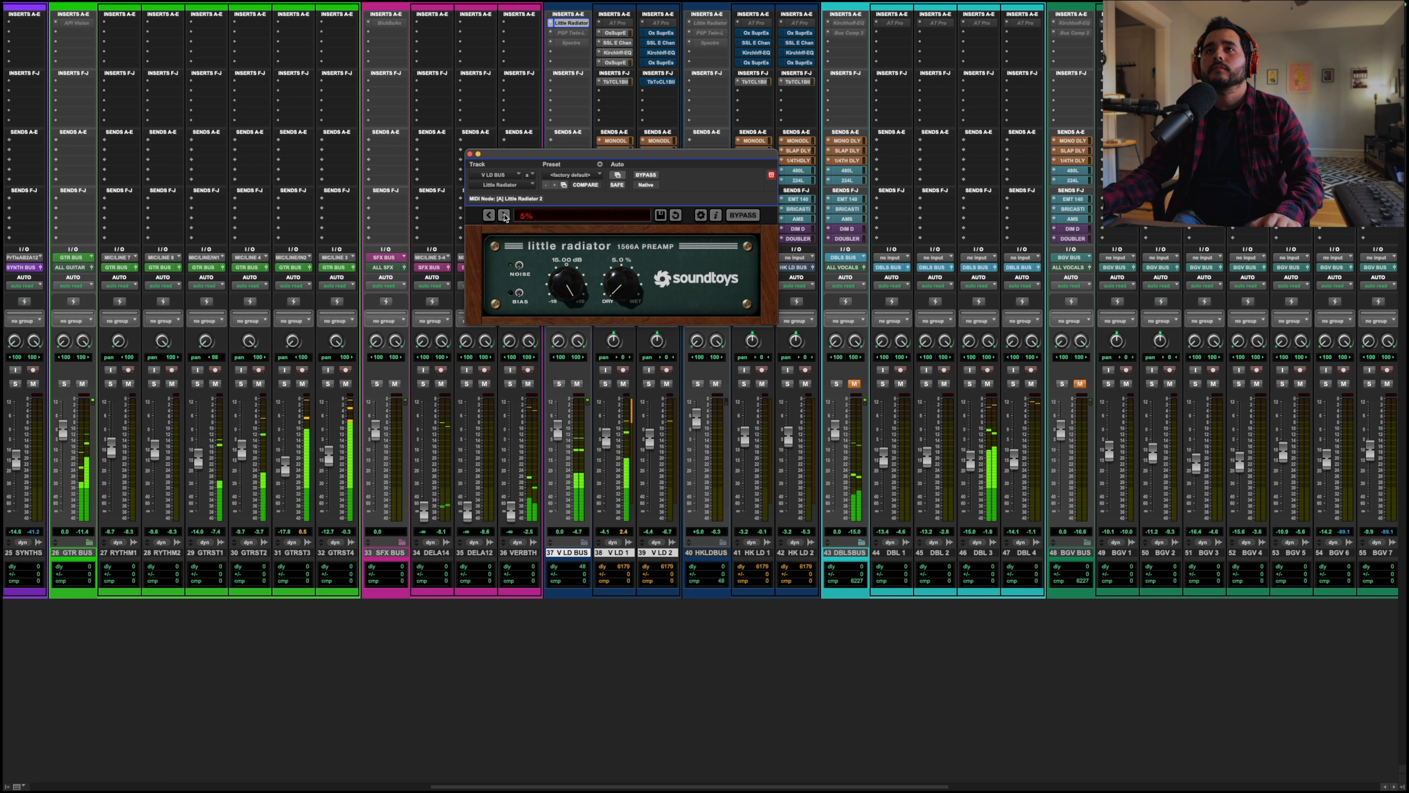
left_click(505, 216)
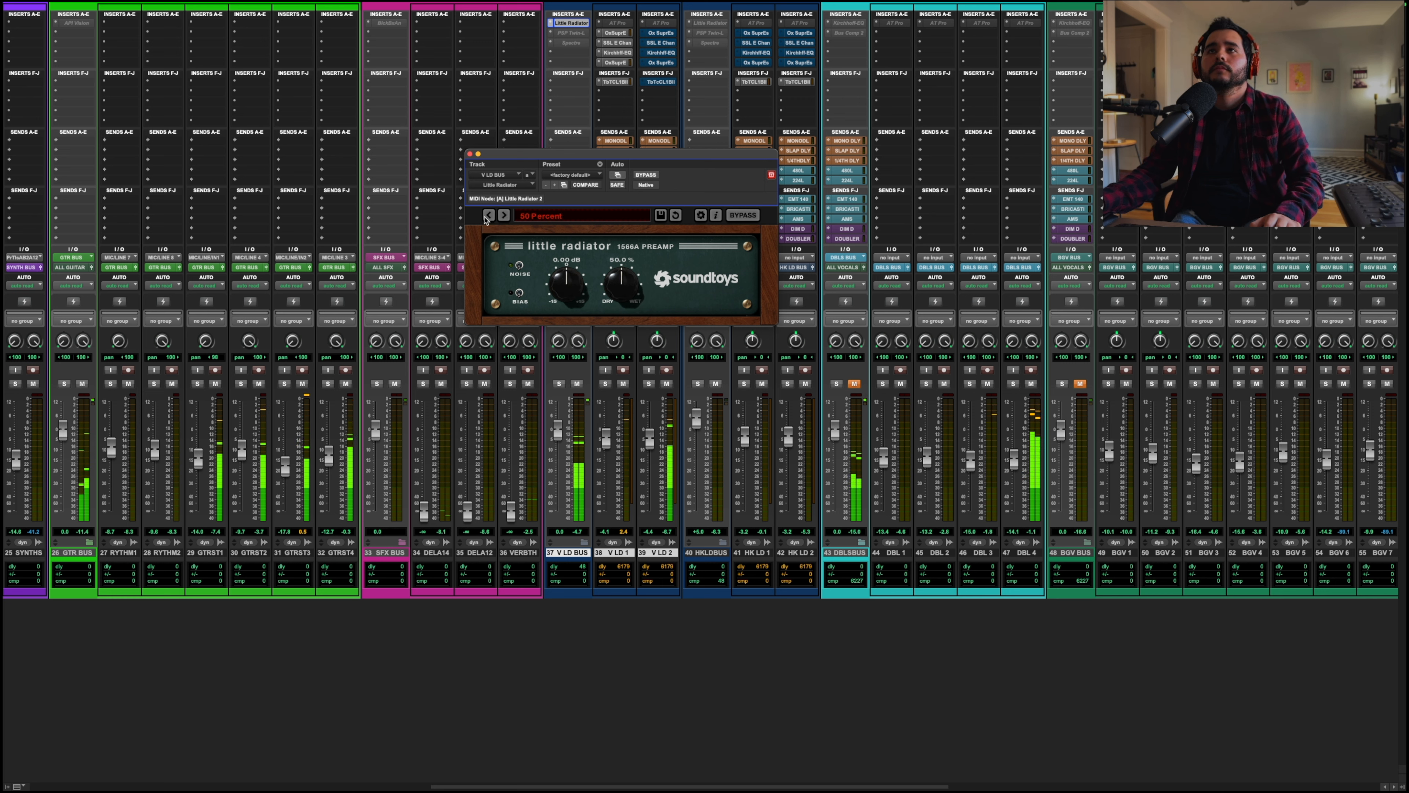
left_click(487, 217)
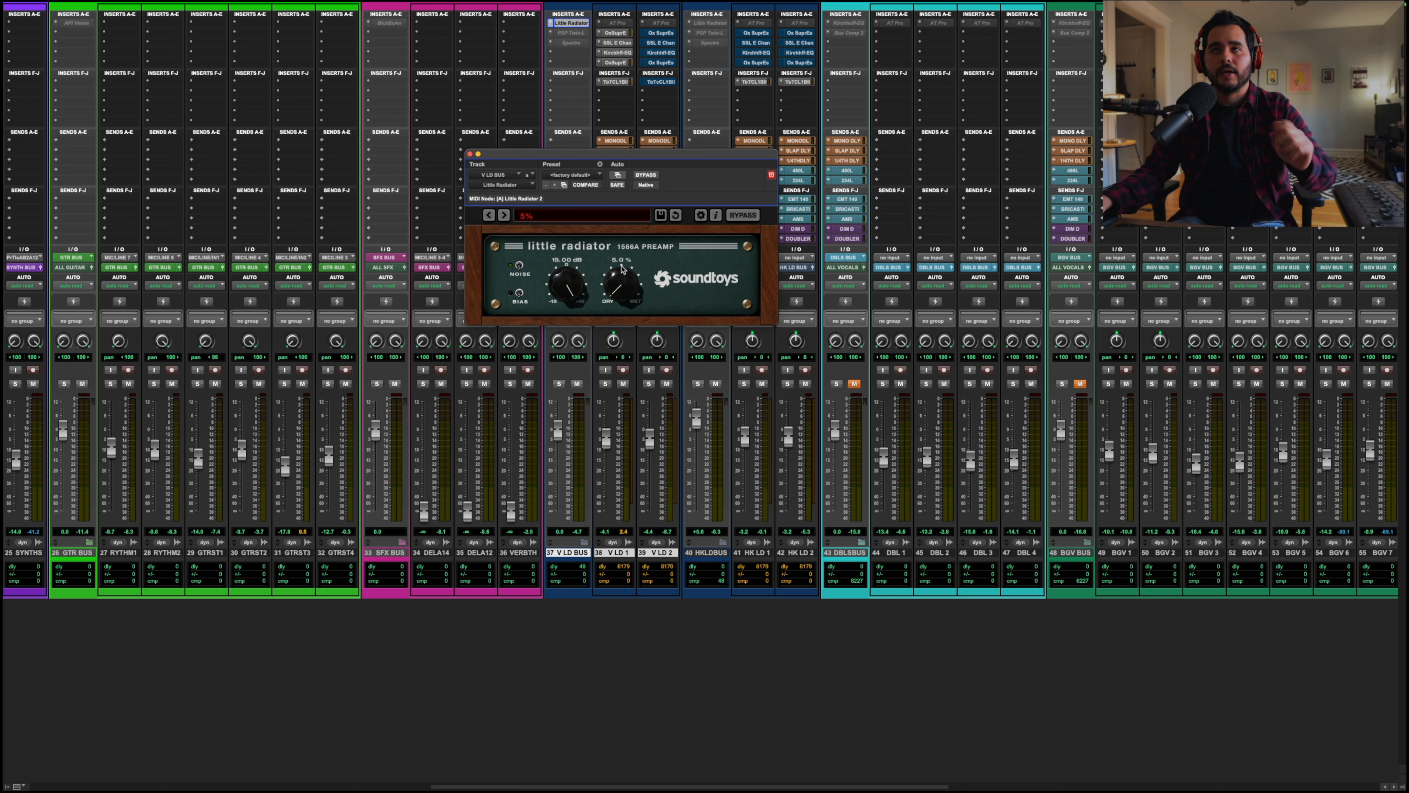
Step: Switch the Little Radiator preset back and forth between 50 Percent and 8%, ending on 50 Percent
left_click(504, 215)
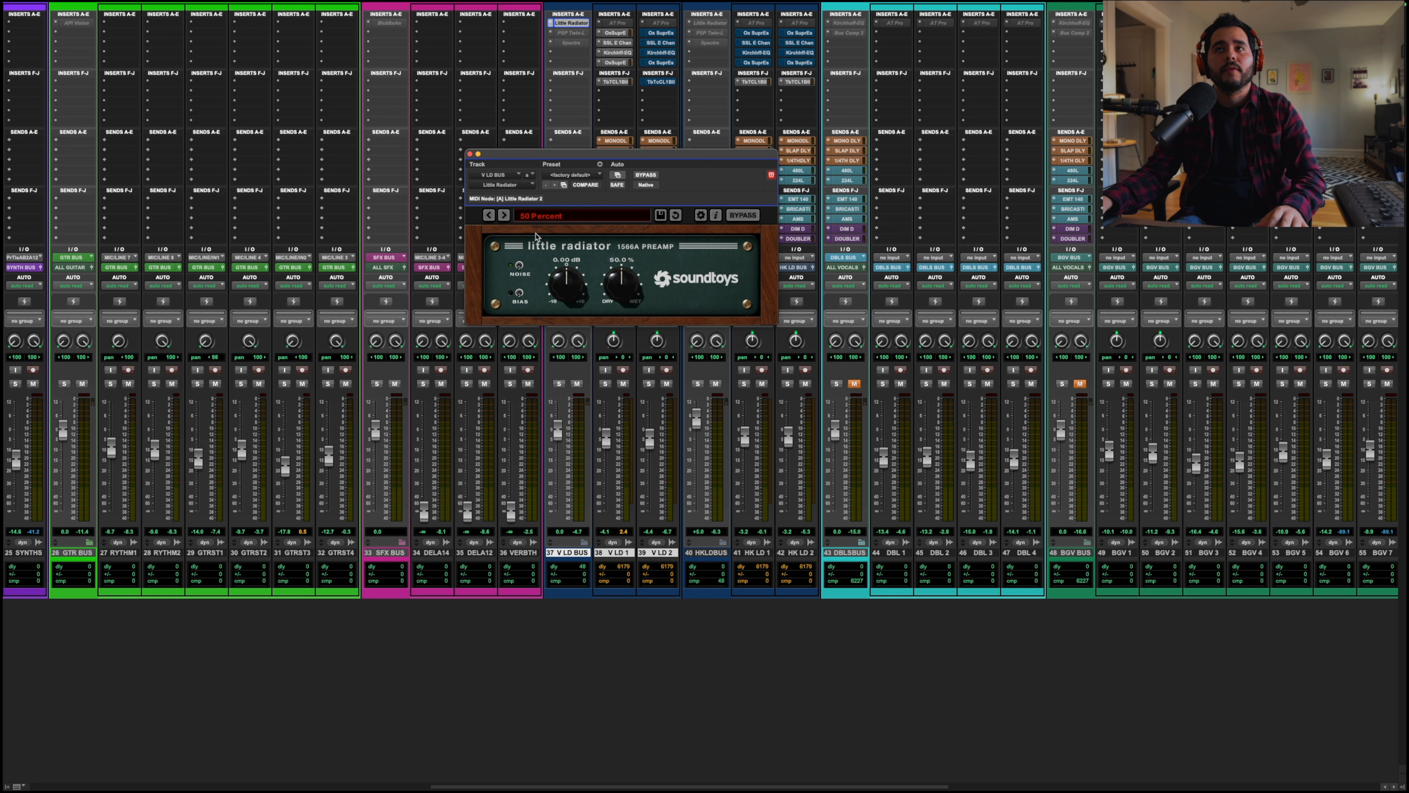
left_click(501, 216)
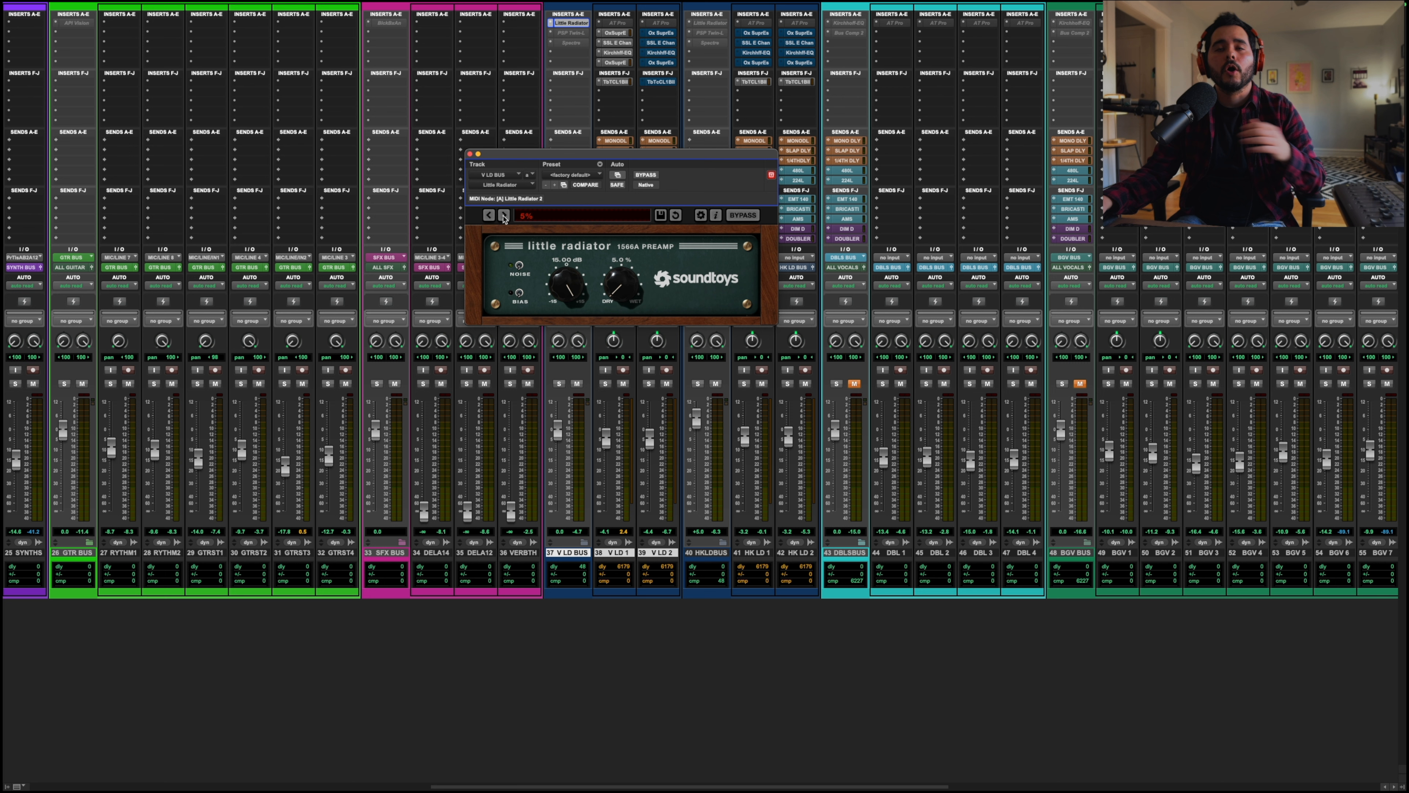
left_click(504, 216)
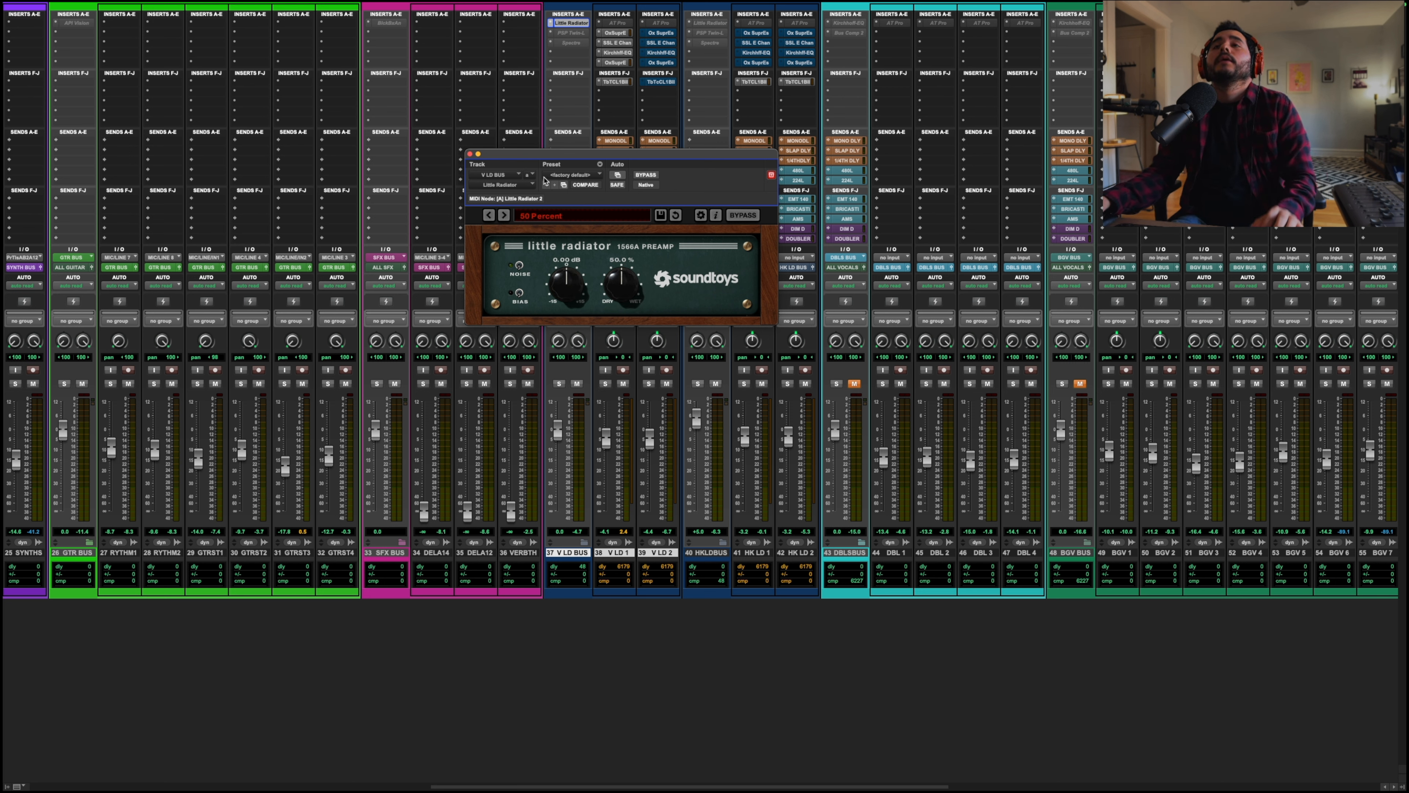
Step: Open the PSP Twin-L limiter insert on V LD BUS, reposition its window, and start playback
left_click(572, 34)
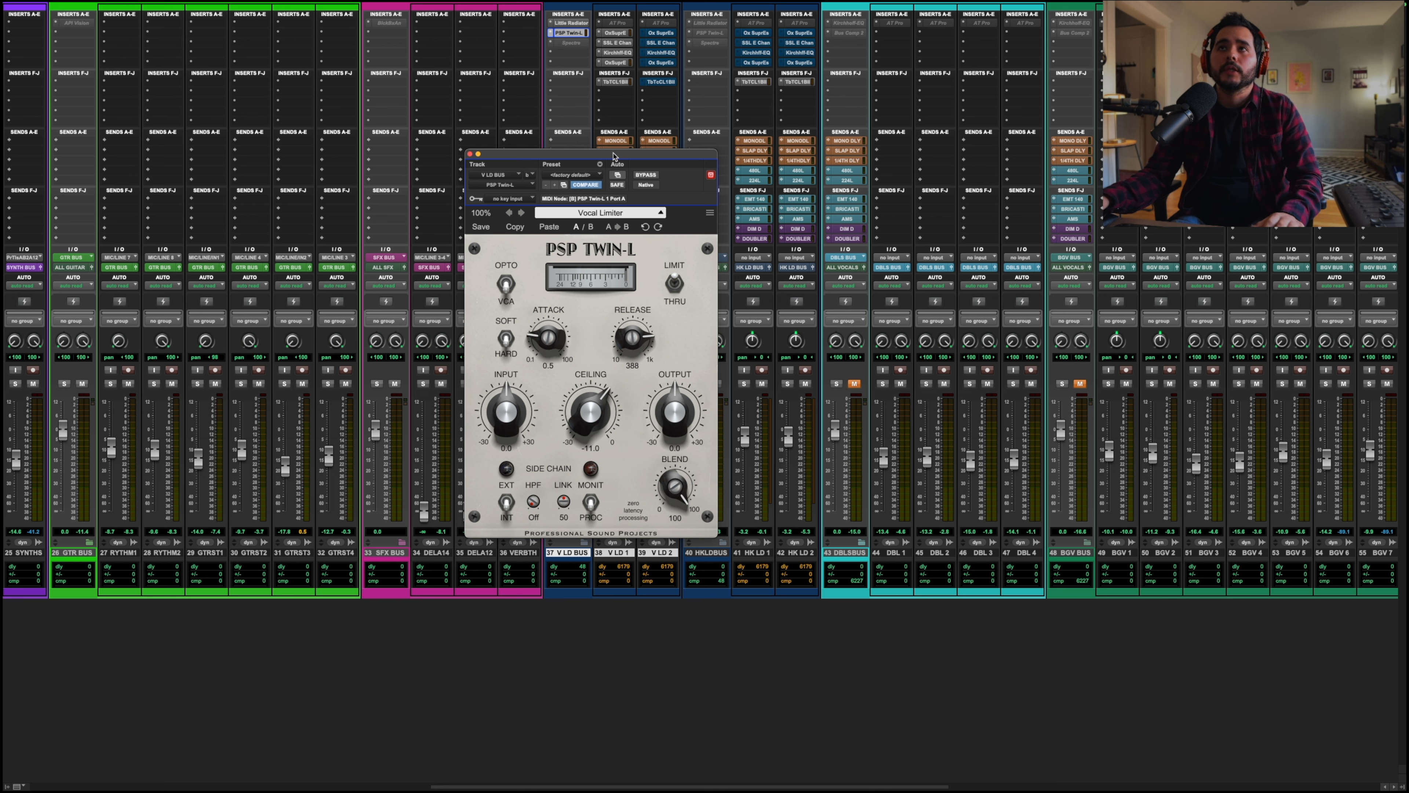
left_click_drag(613, 155, 603, 115)
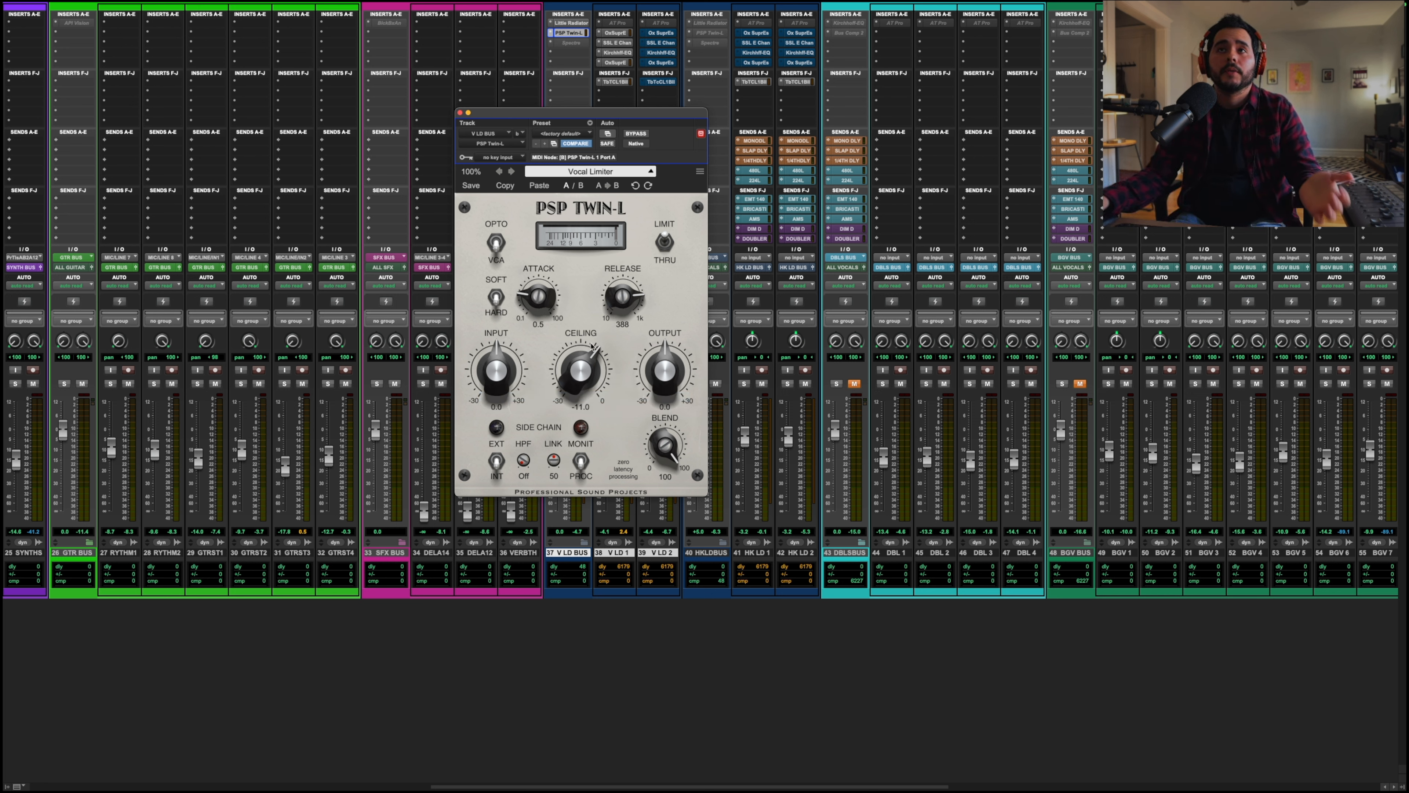
key("space")
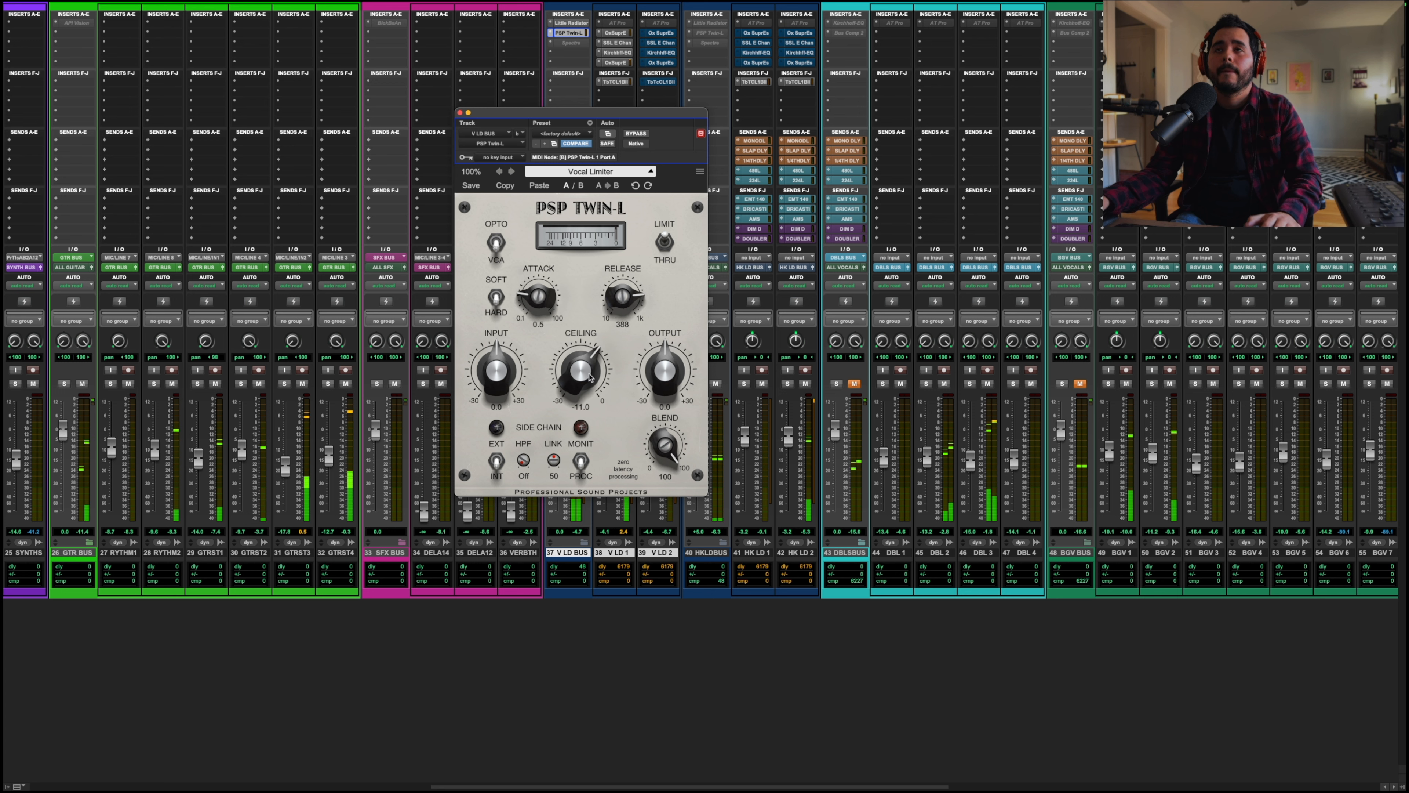
Step: Nudge the PSP Twin-L Ceiling knob to about -11.8, then close the plug-in window
left_click_drag(589, 377, 589, 384)
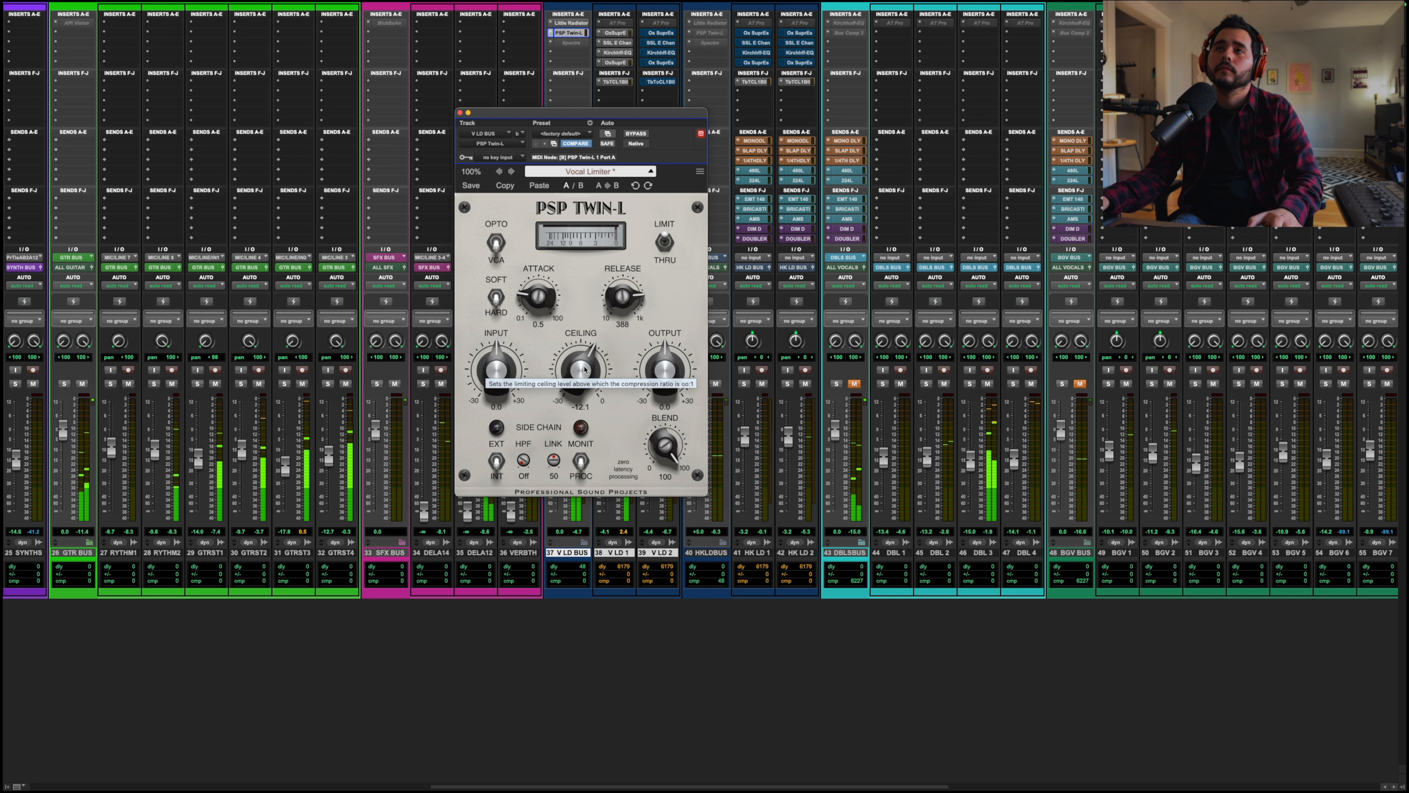
left_click_drag(583, 366, 585, 365)
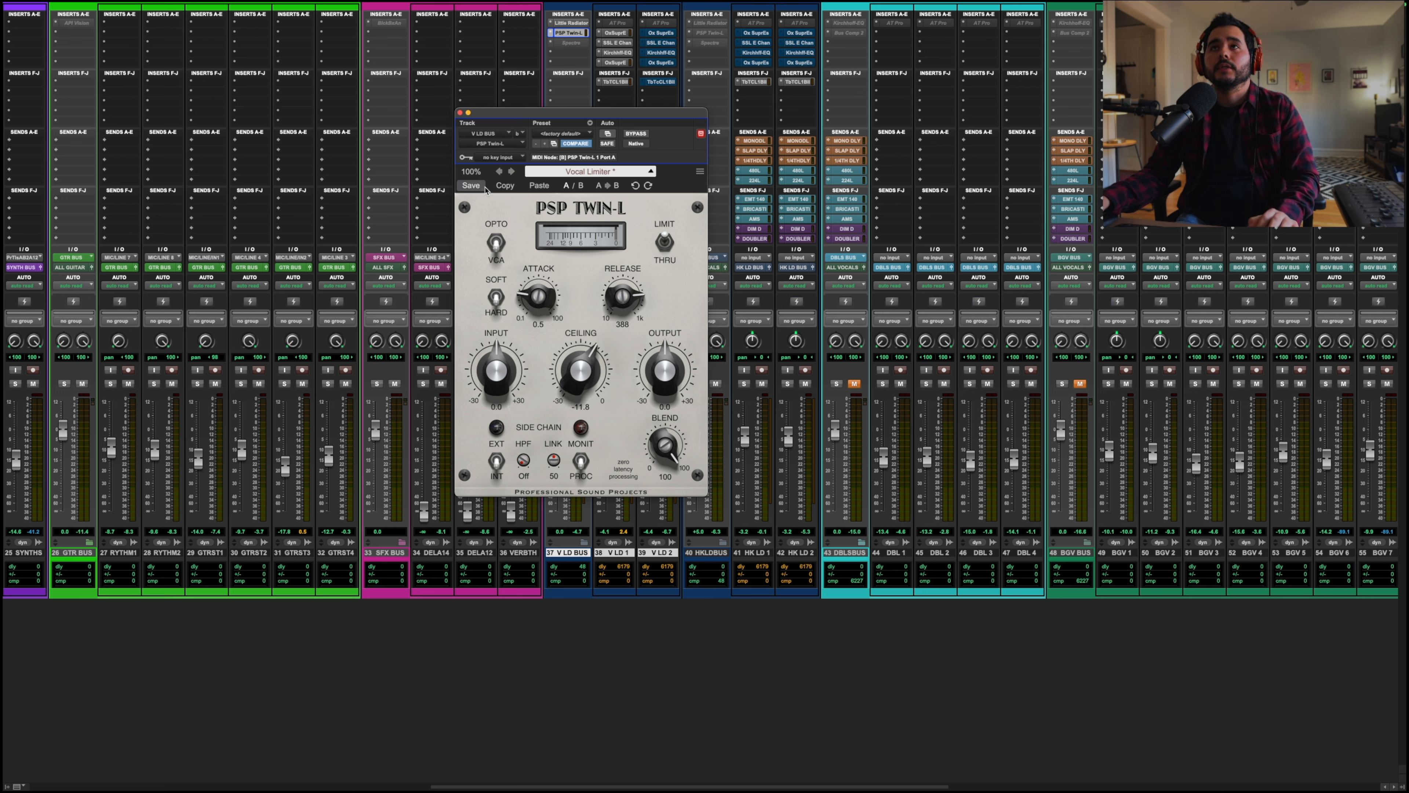
left_click(460, 112)
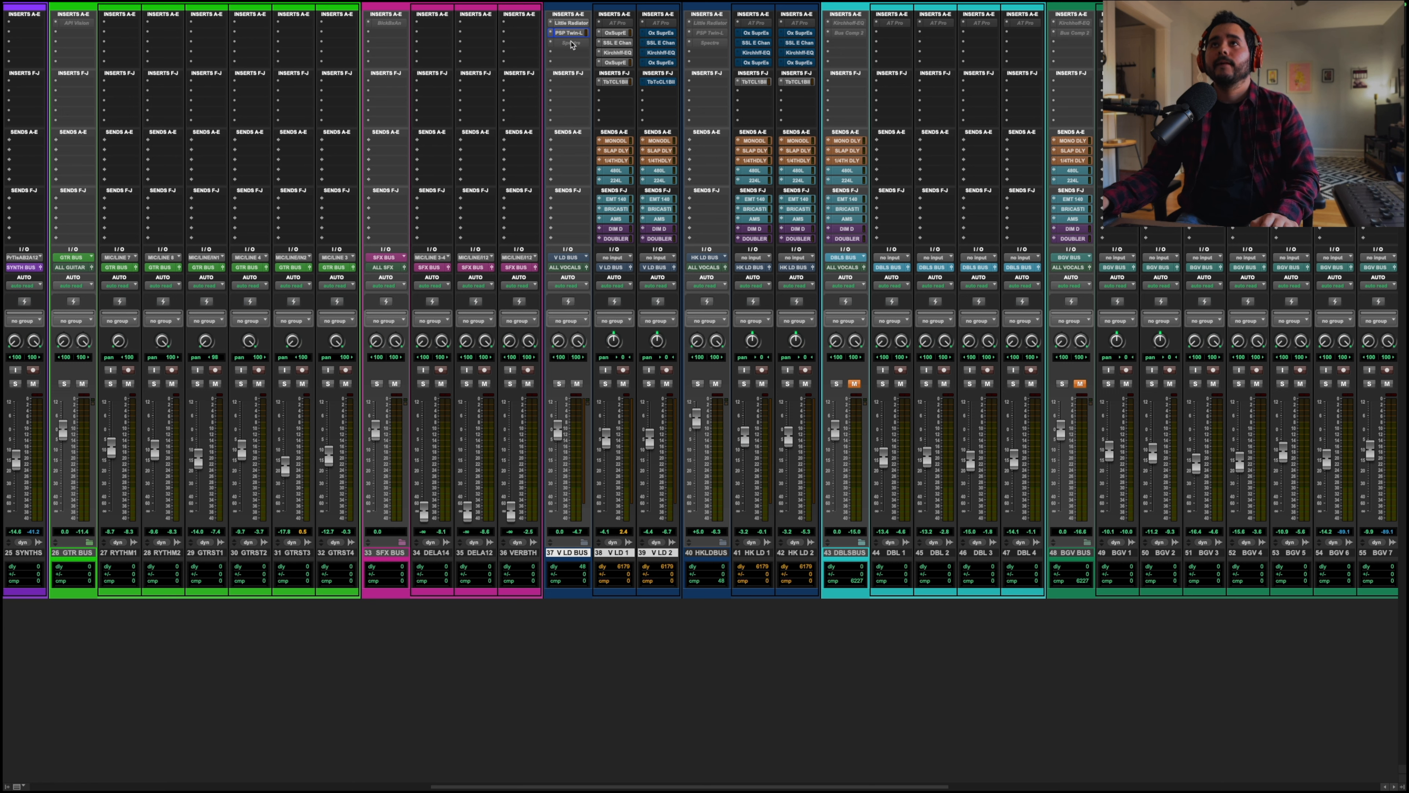
Step: Open the inactive Spectre insert on V LD BUS, make it active, and reposition its window
left_click(556, 43)
right_click(556, 42)
left_click(582, 56)
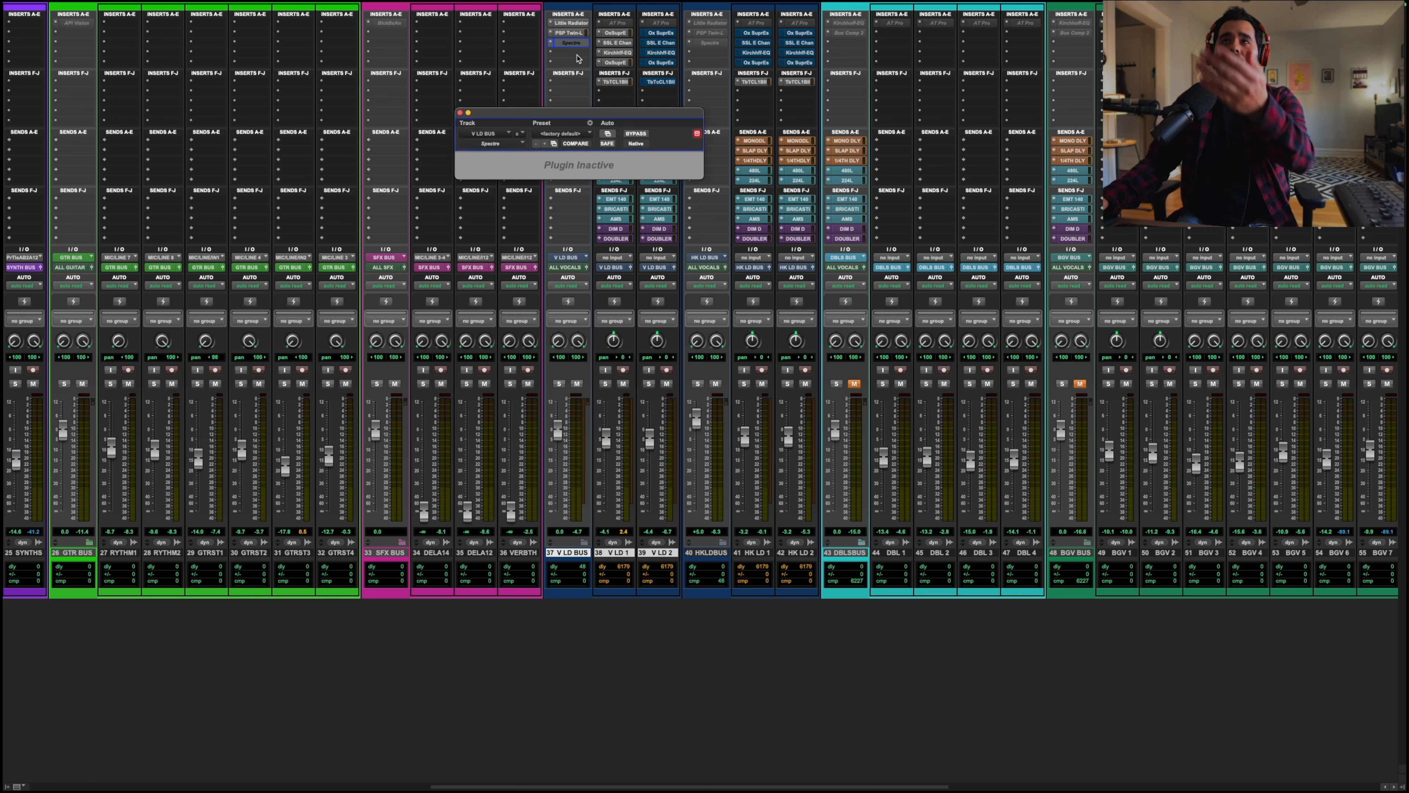
left_click_drag(596, 114, 558, 120)
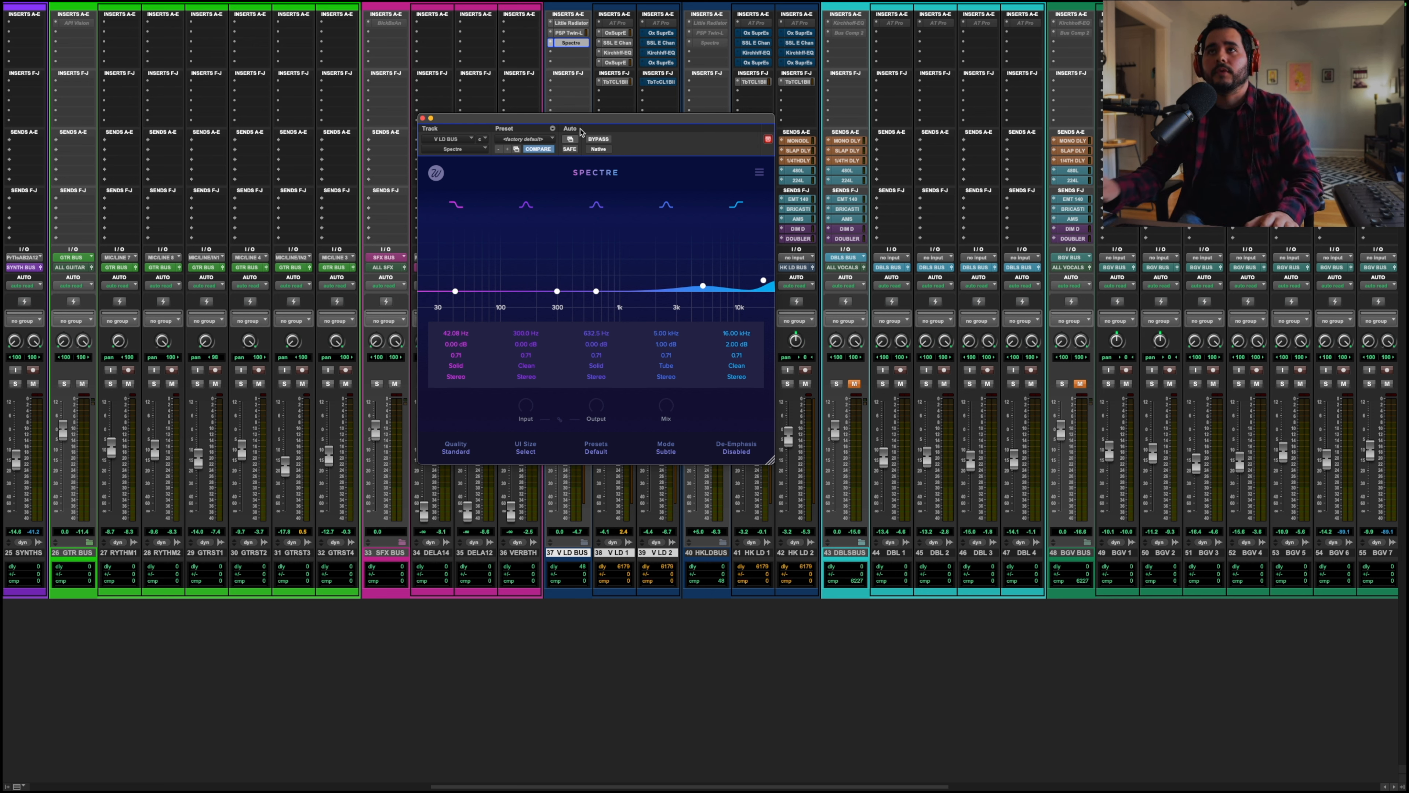
Step: Restart playback and toggle Spectre's bypass off and back on to compare
key("space")
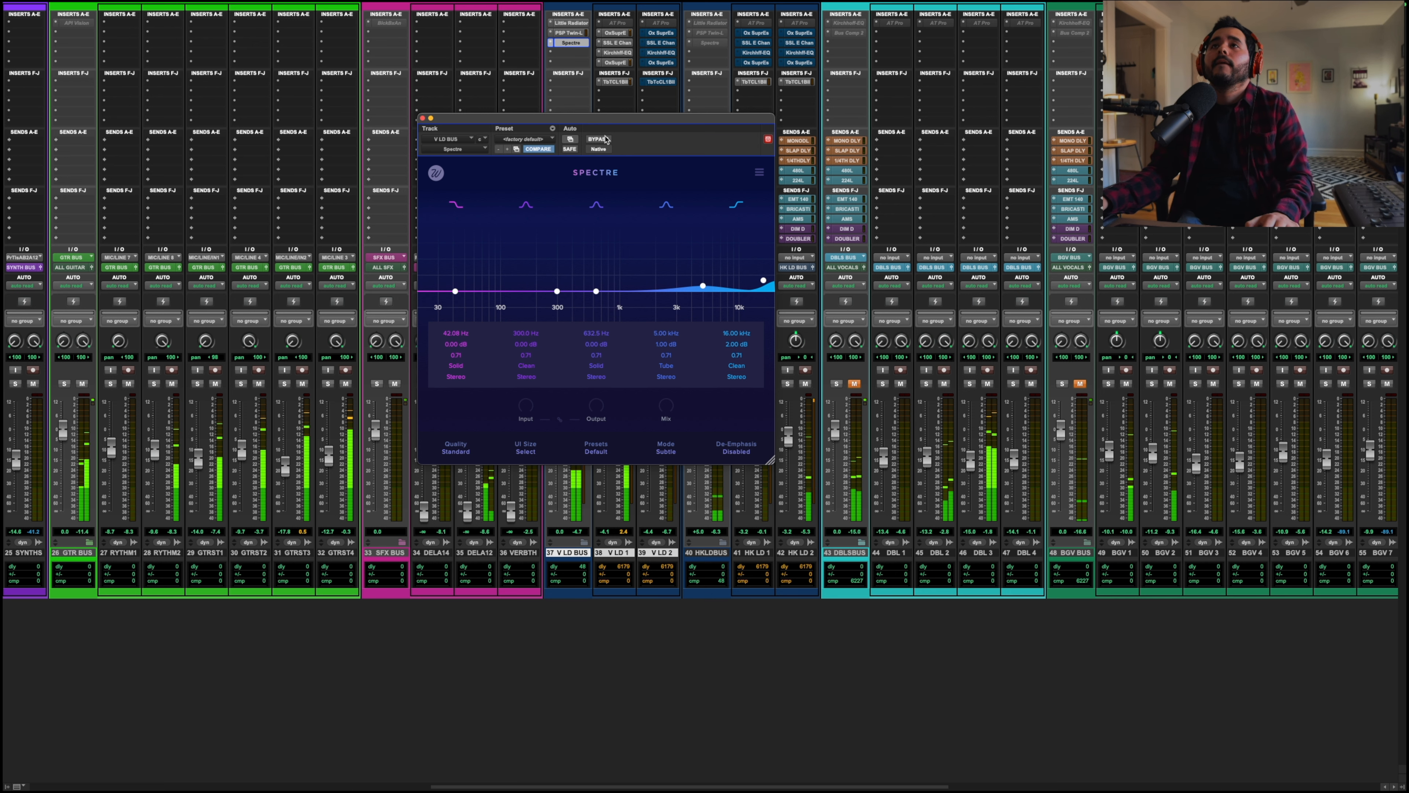
left_click(605, 138)
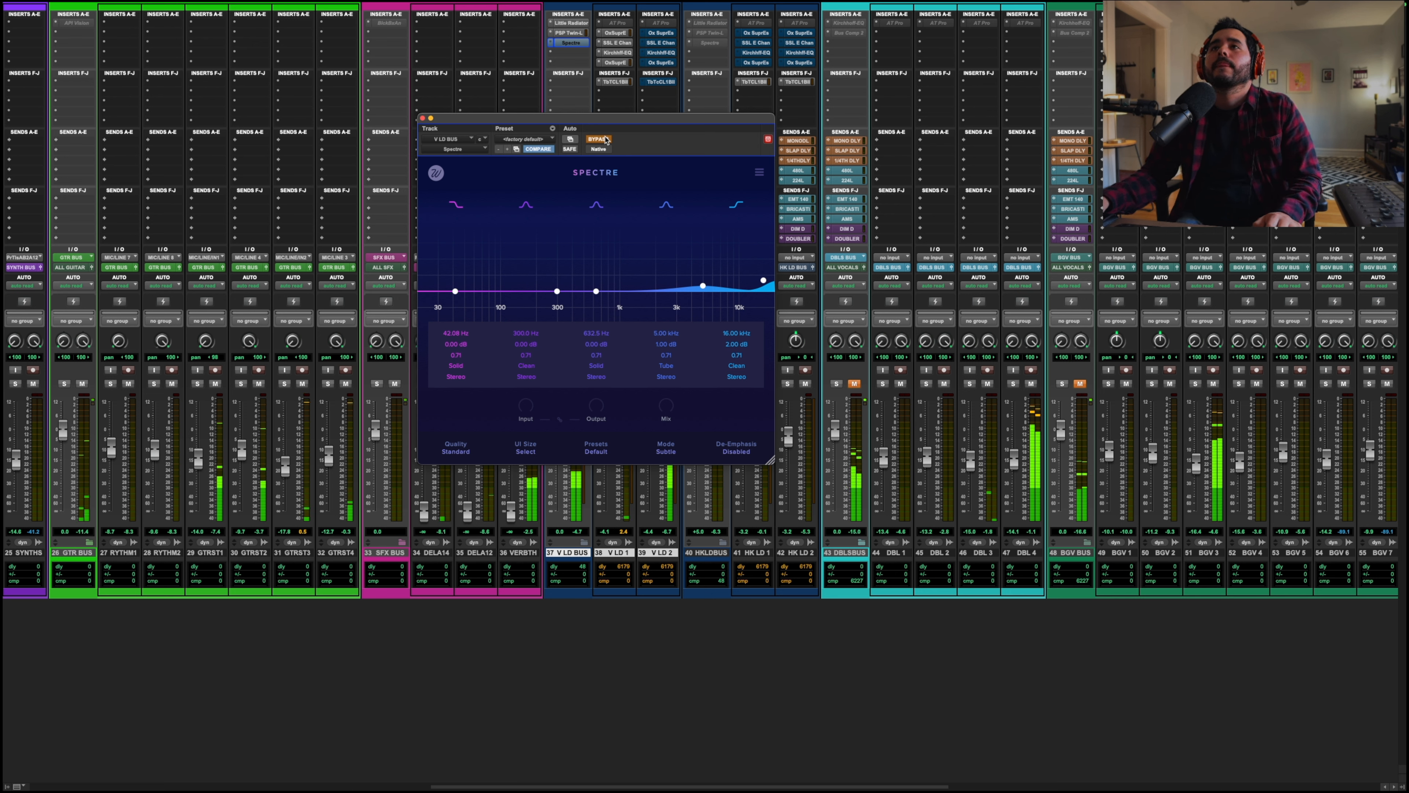
left_click(605, 140)
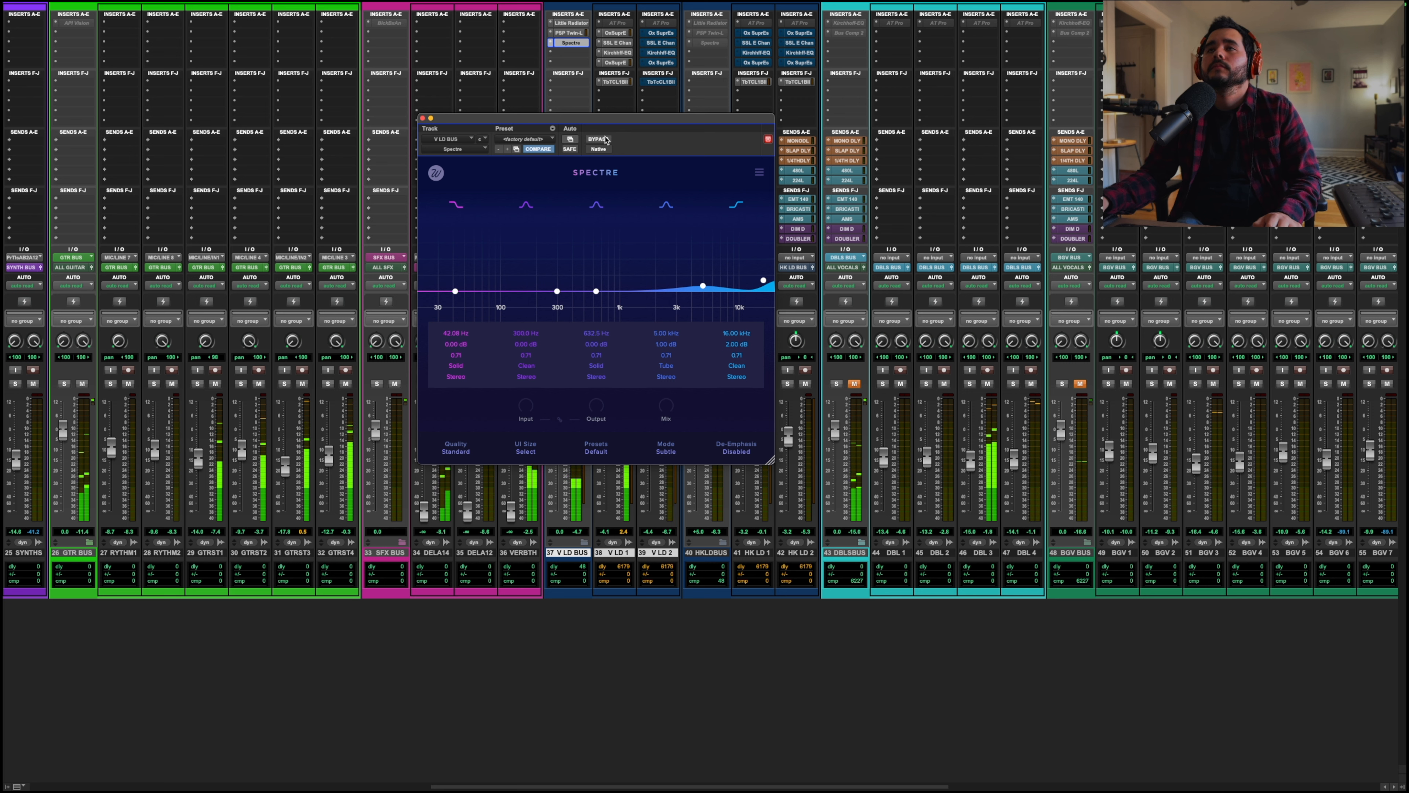
Step: Solo V LD BUS and A/B the Spectre bypass several times, then close the Spectre window
left_click_drag(605, 119, 824, 124)
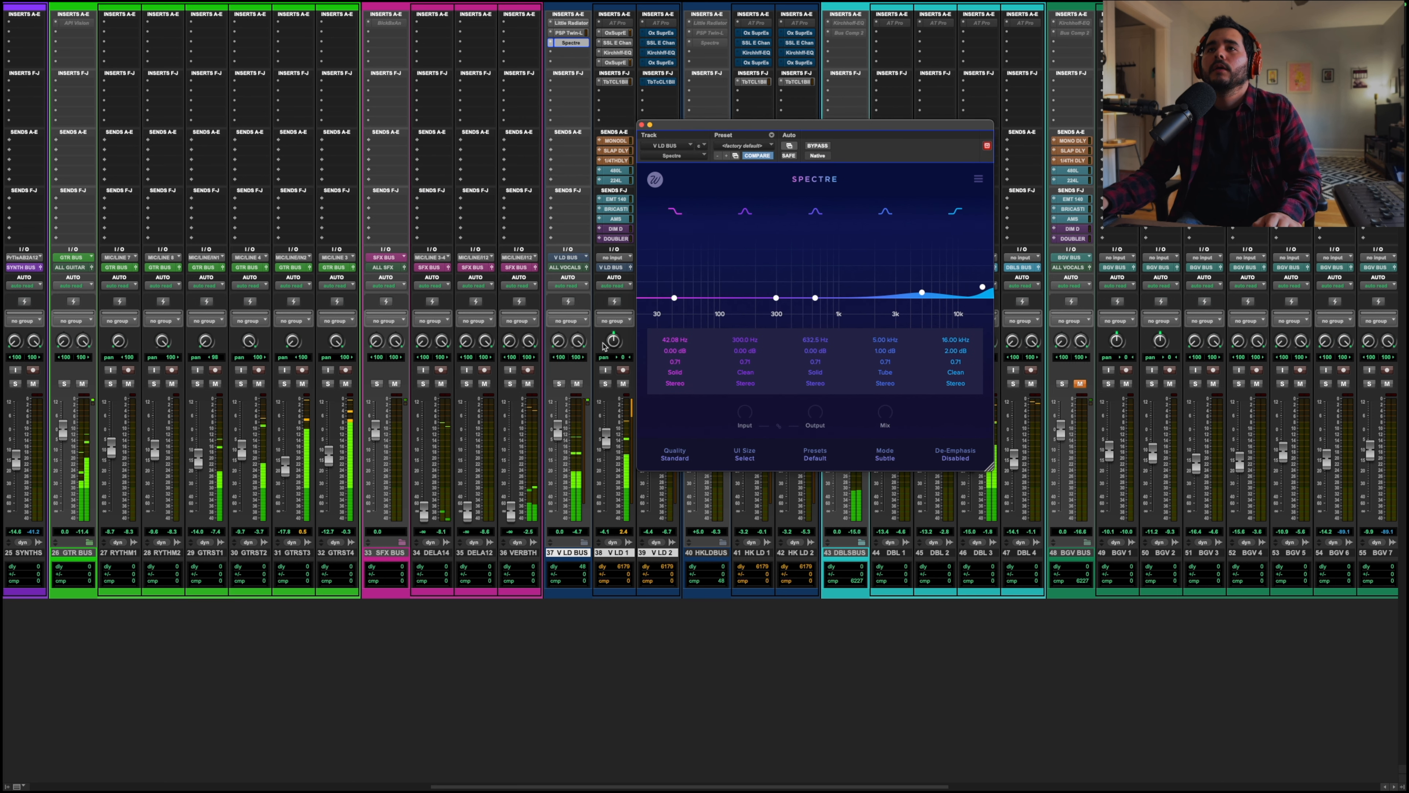
left_click(559, 383)
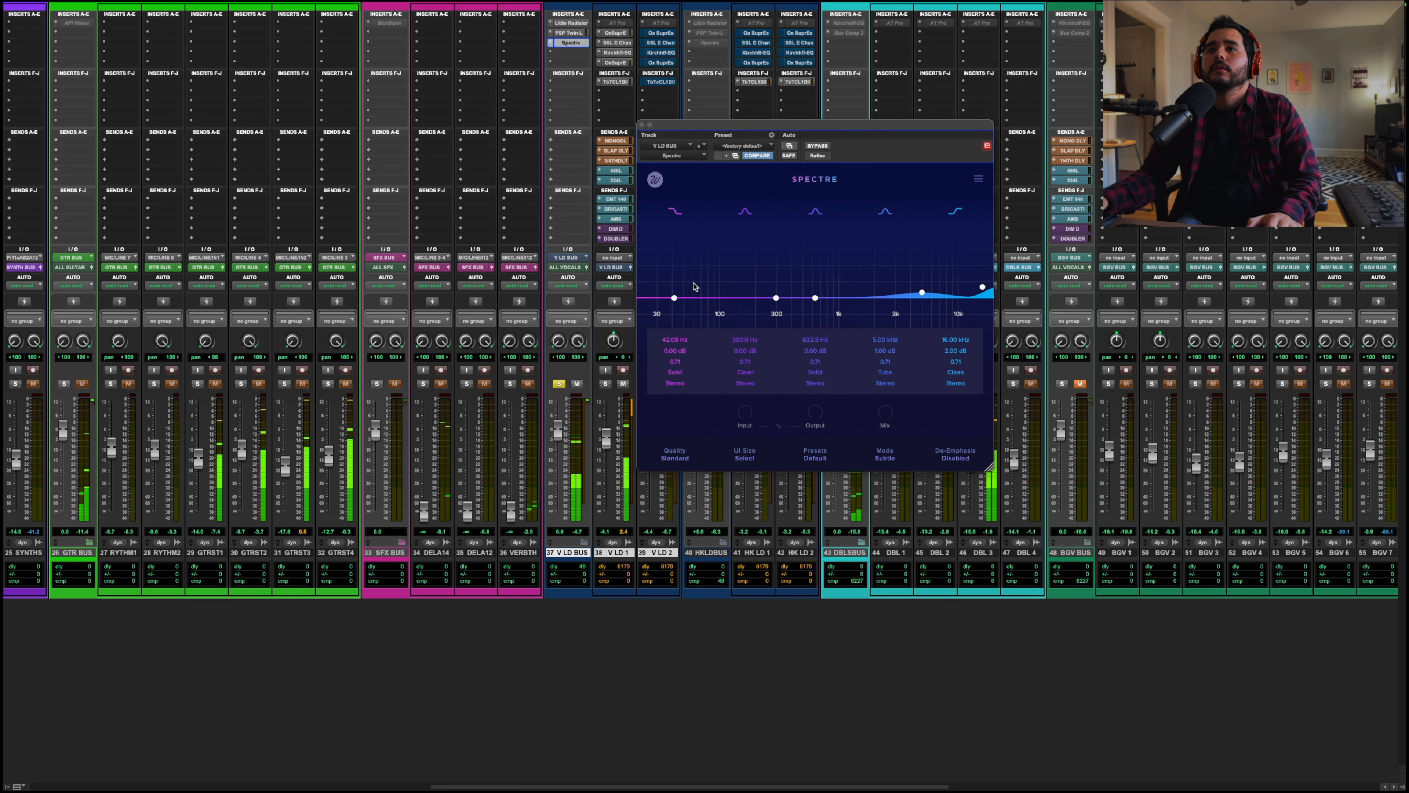
left_click(818, 146)
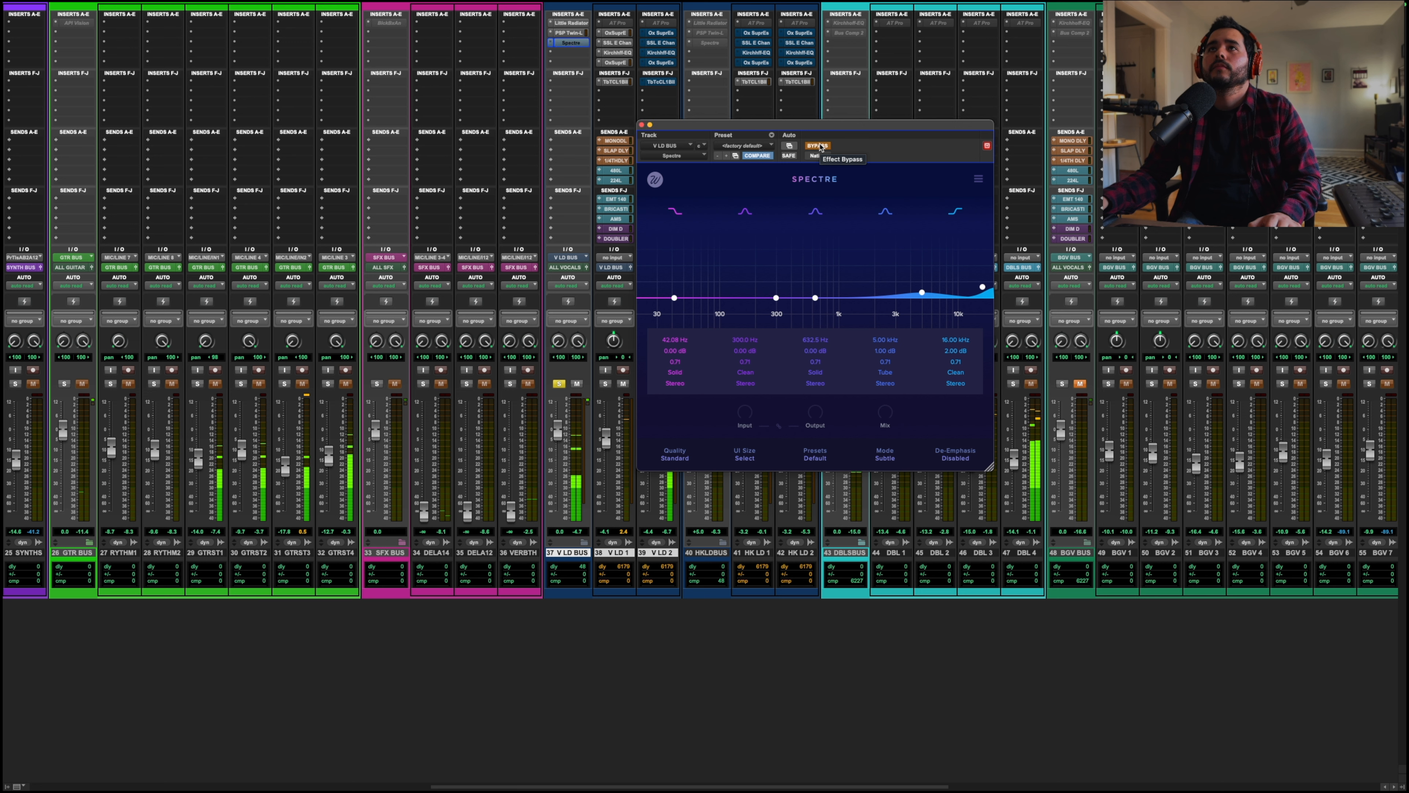
left_click(819, 145)
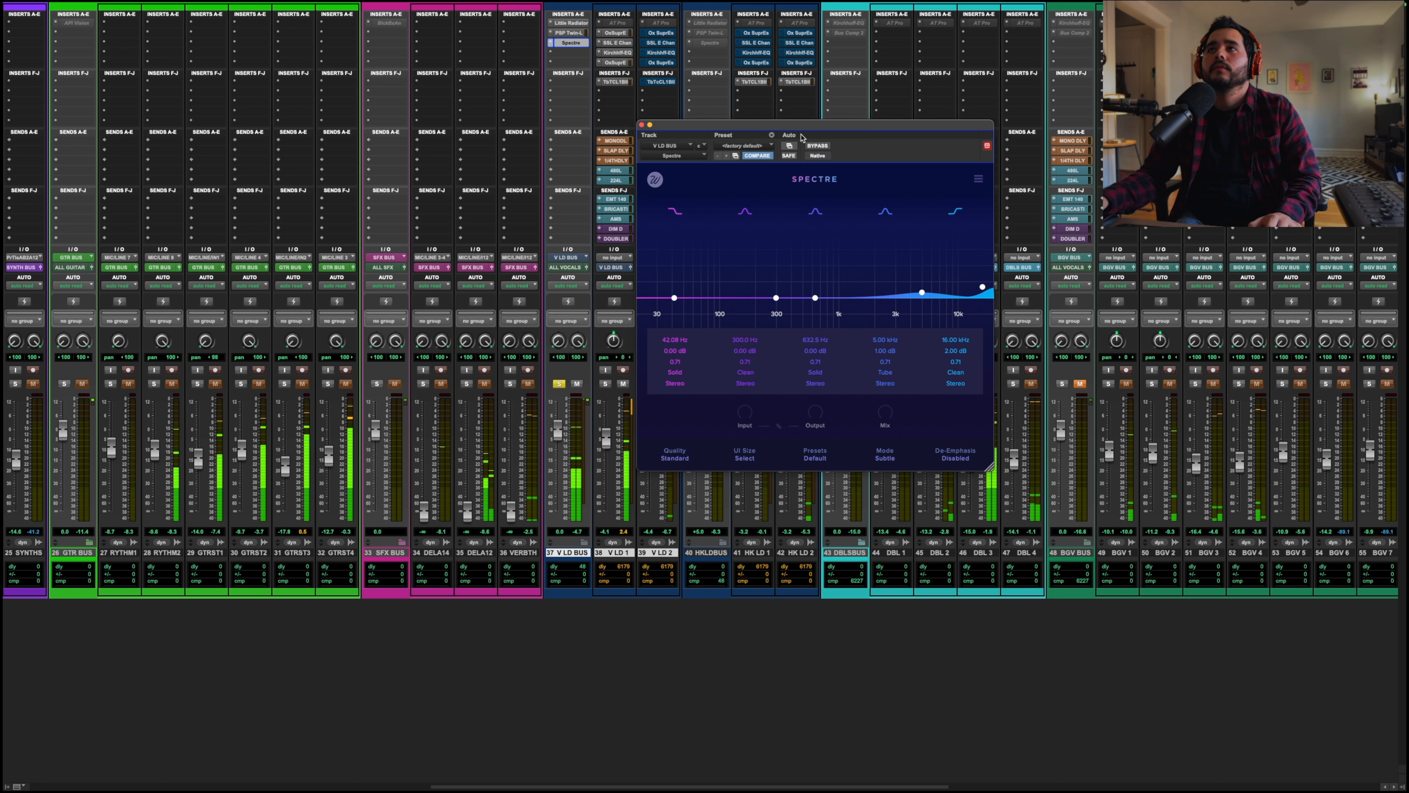
left_click(811, 147)
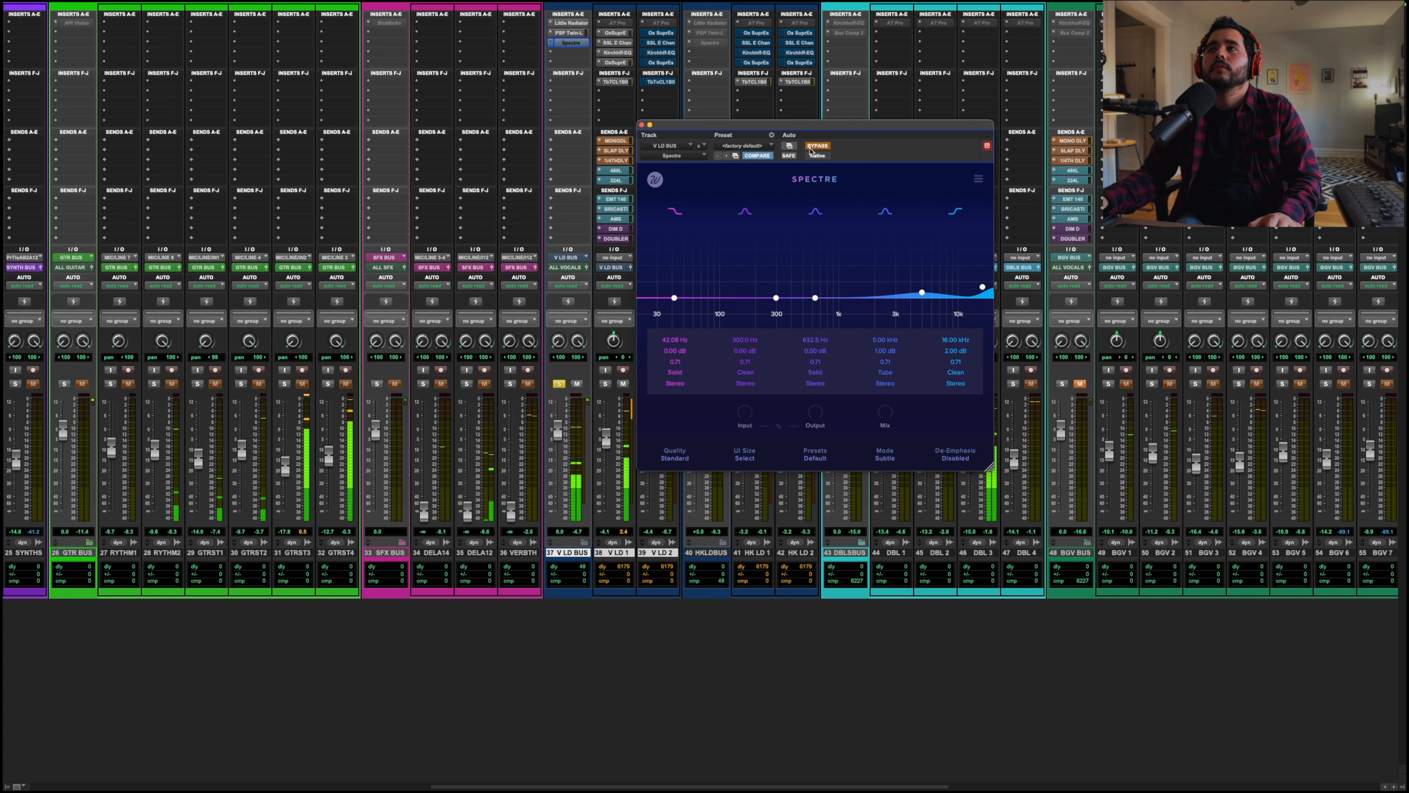
left_click(813, 146)
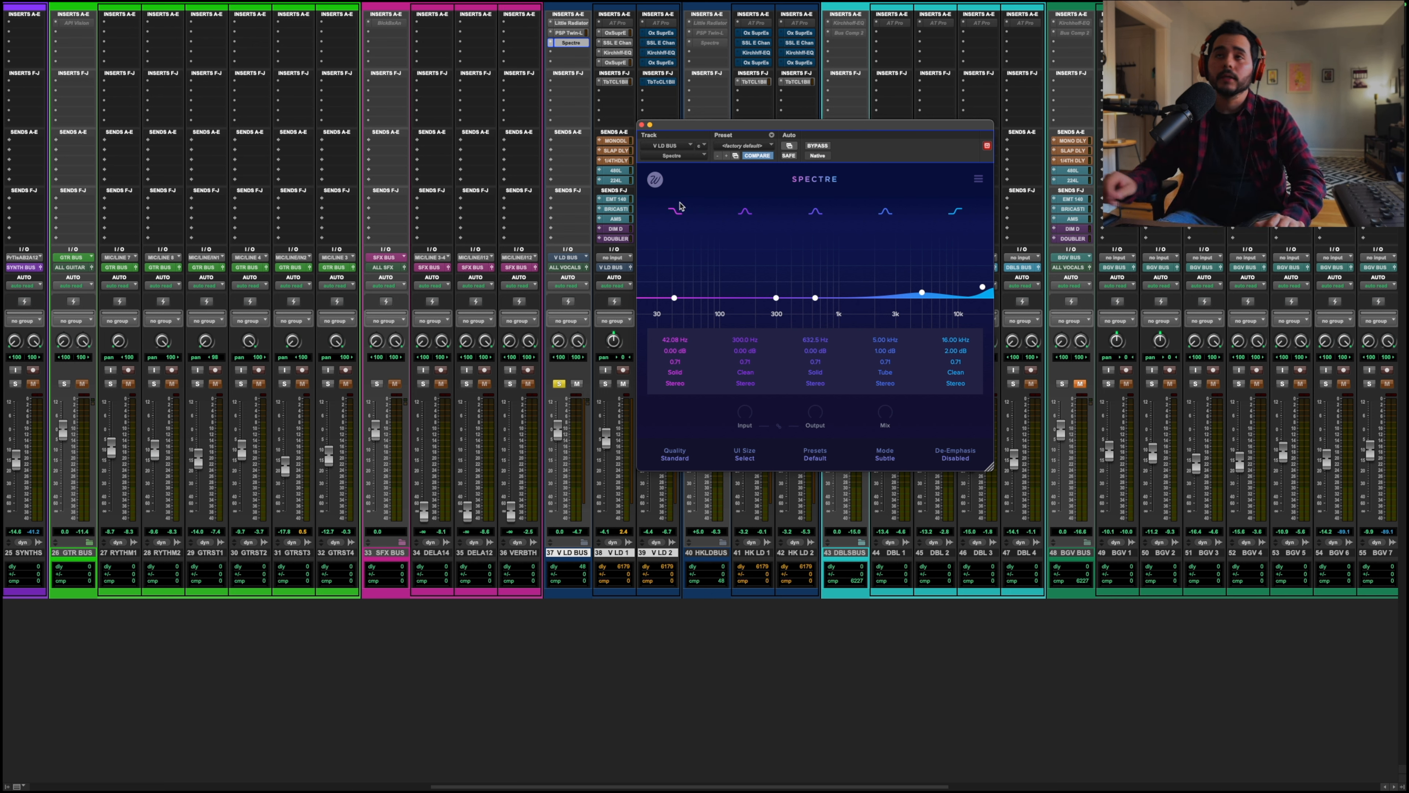
left_click(642, 126)
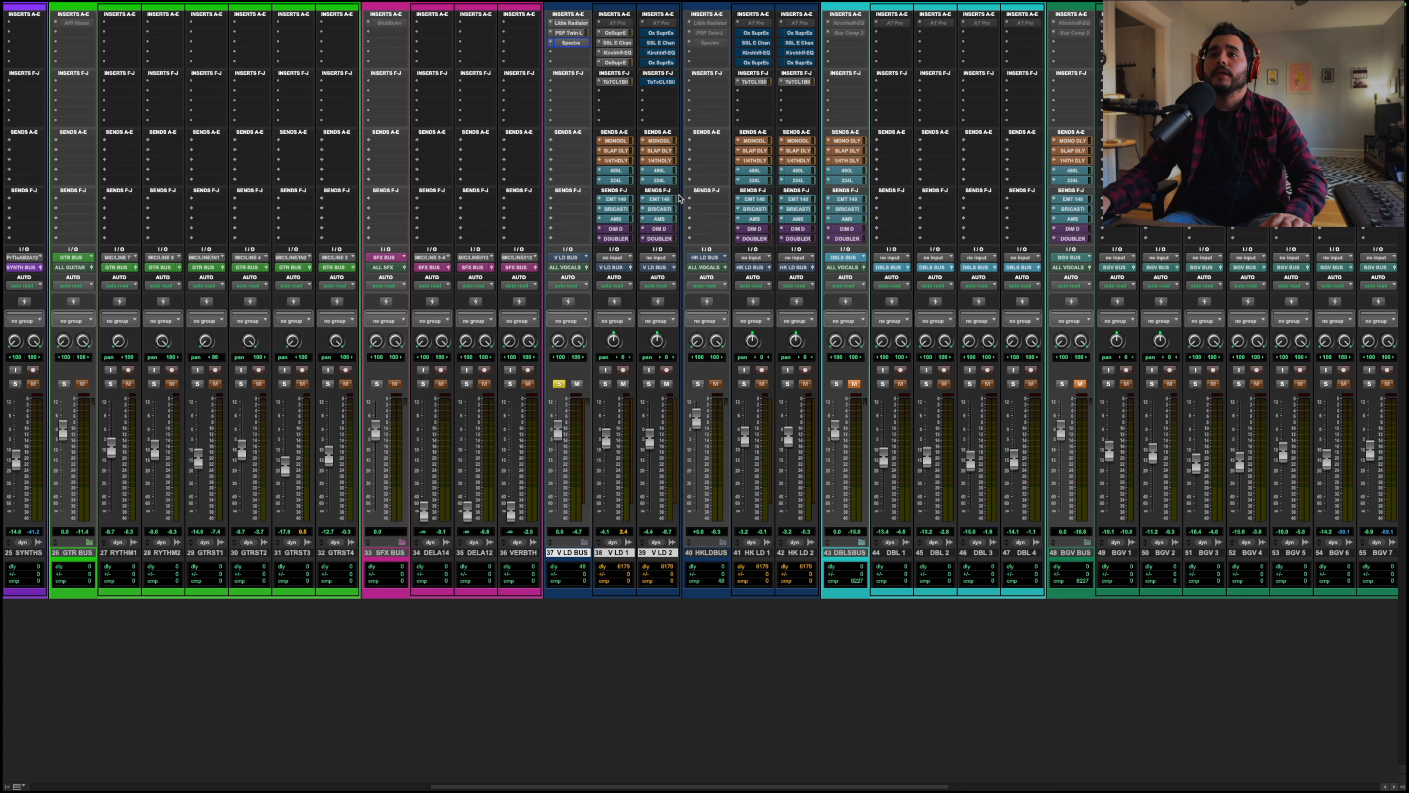
Step: Open V LD 1's MONO DLY send, clear the solo, restart playback, and raise the send level
left_click(617, 140)
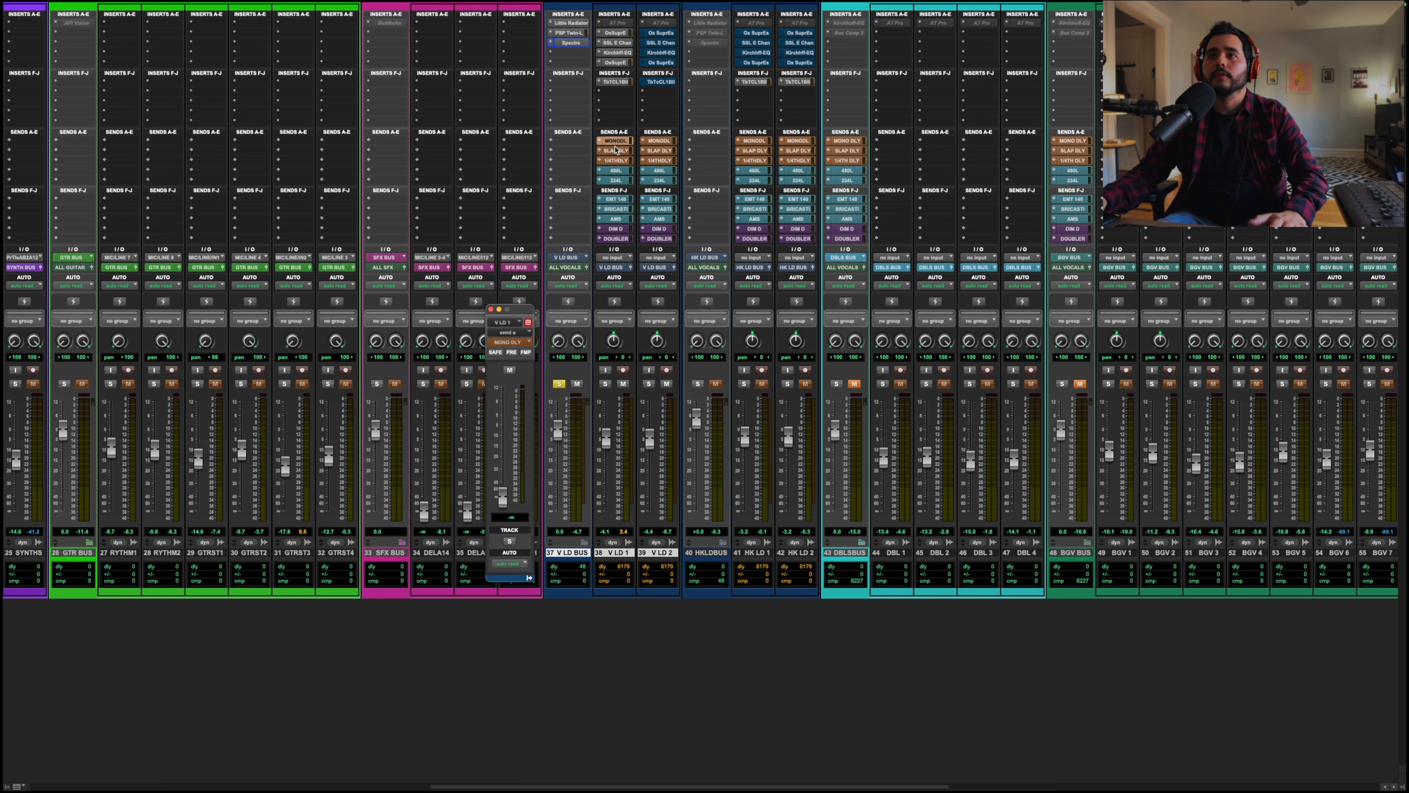
key("space")
key("shift+s")
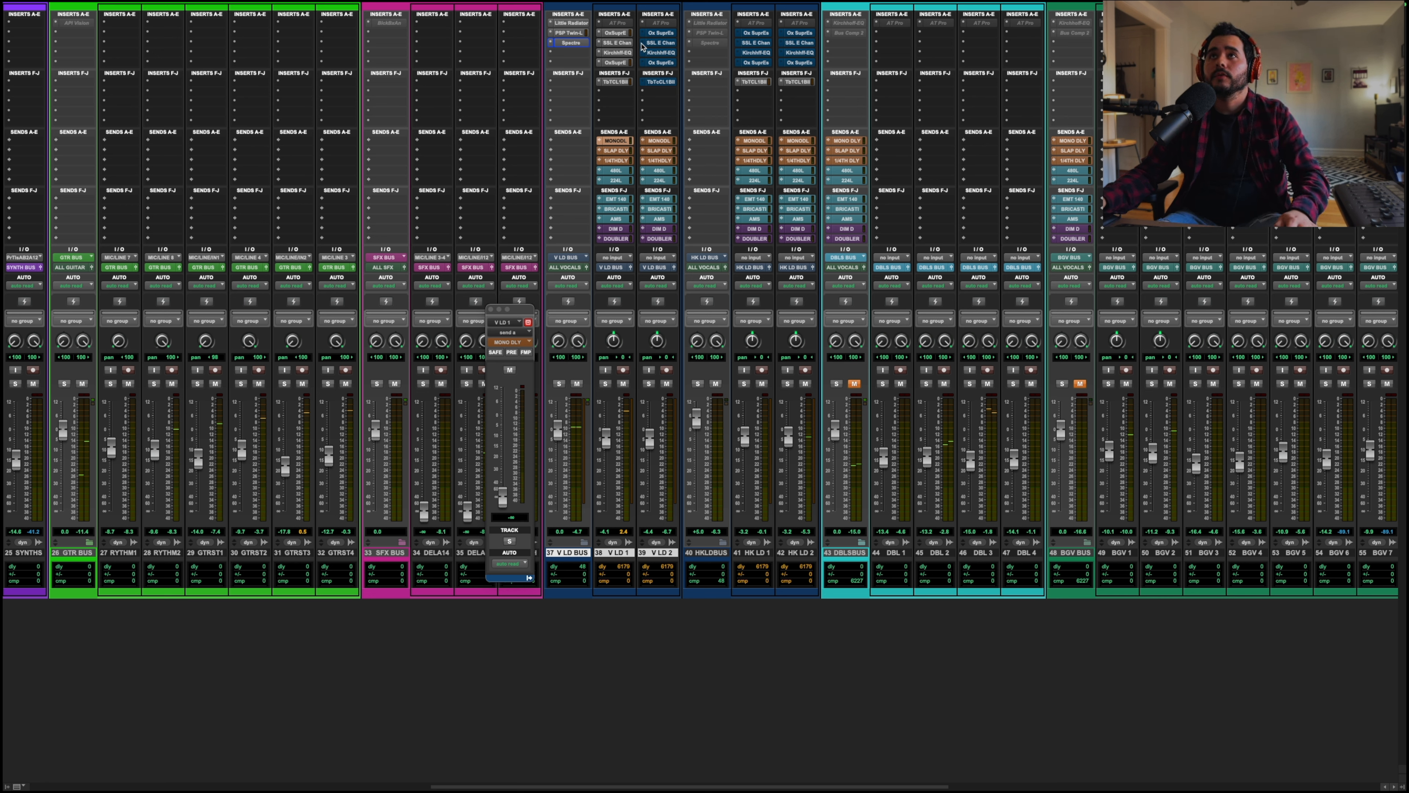
left_click_drag(624, 44, 649, 83, "alt")
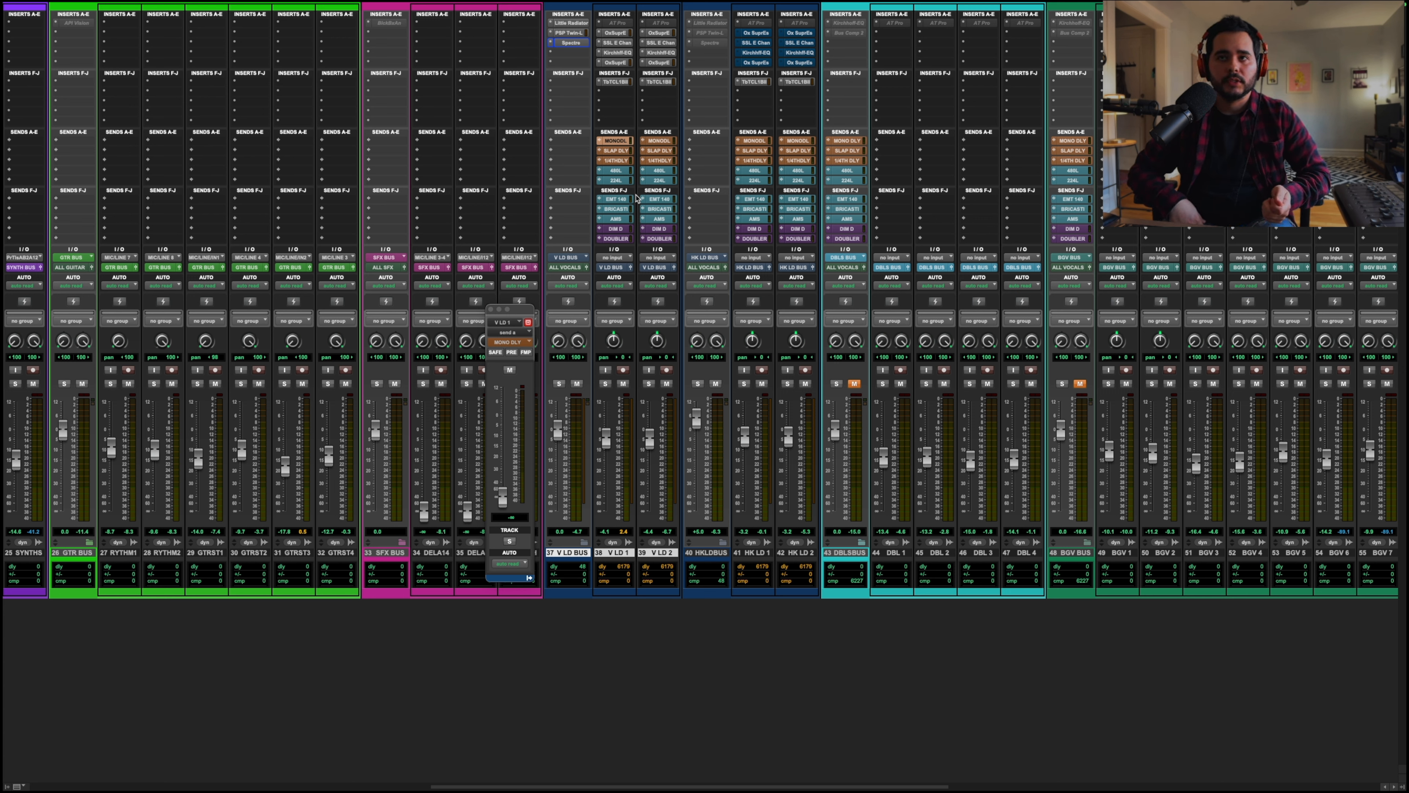
key("space")
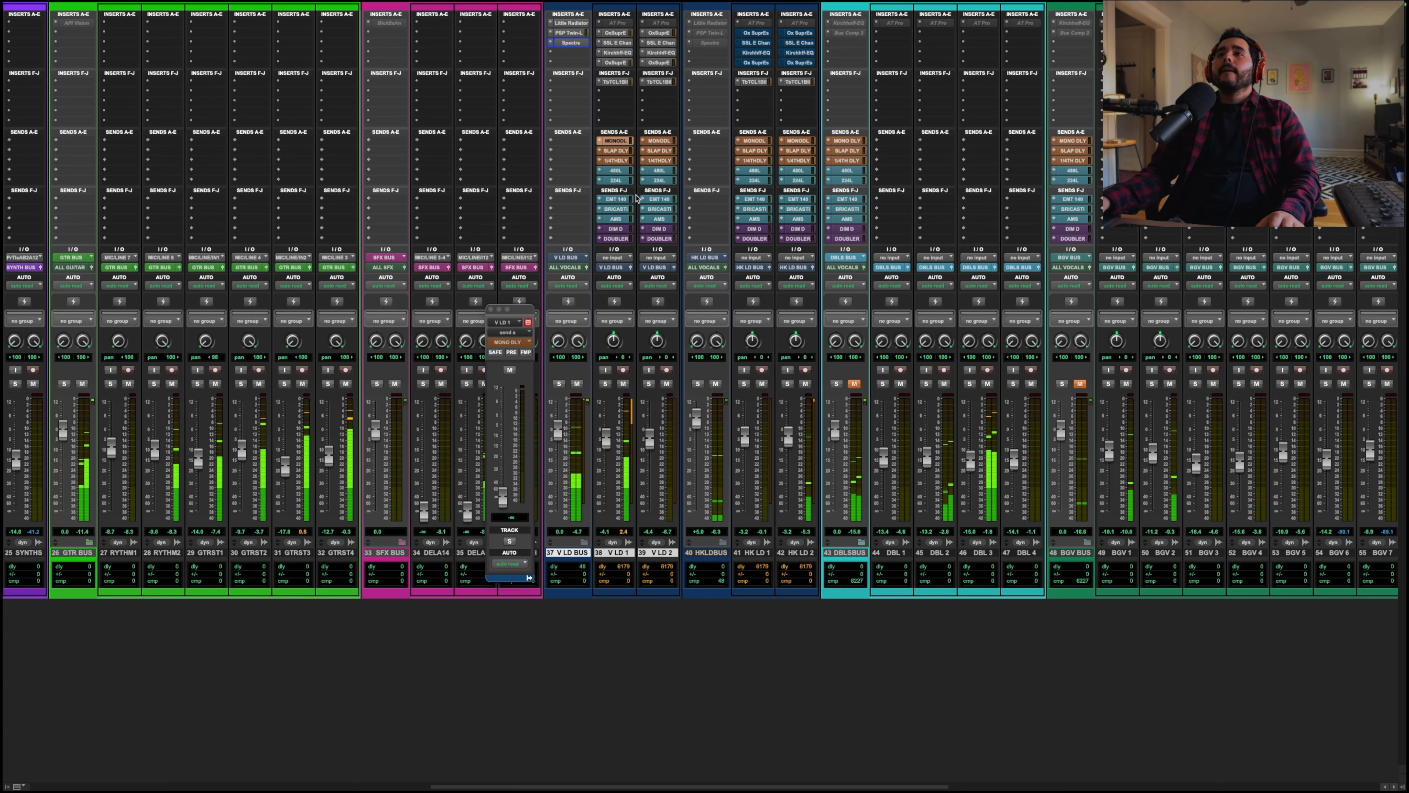
left_click_drag(502, 497, 506, 463)
Step: Raise the SLAP DLY send level on V LD 1, then reselect the MONO DLY send
left_click(616, 150)
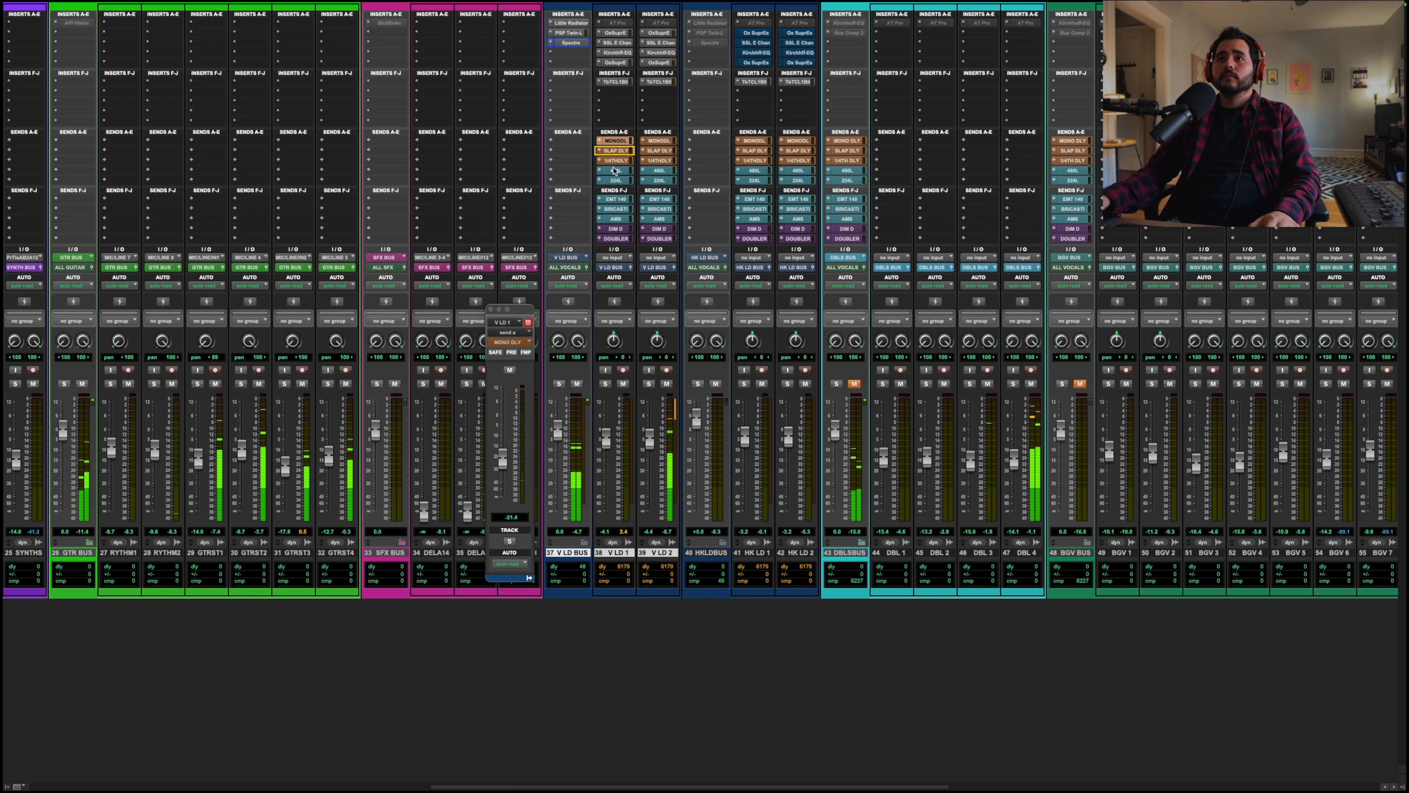
left_click_drag(501, 532, 506, 480)
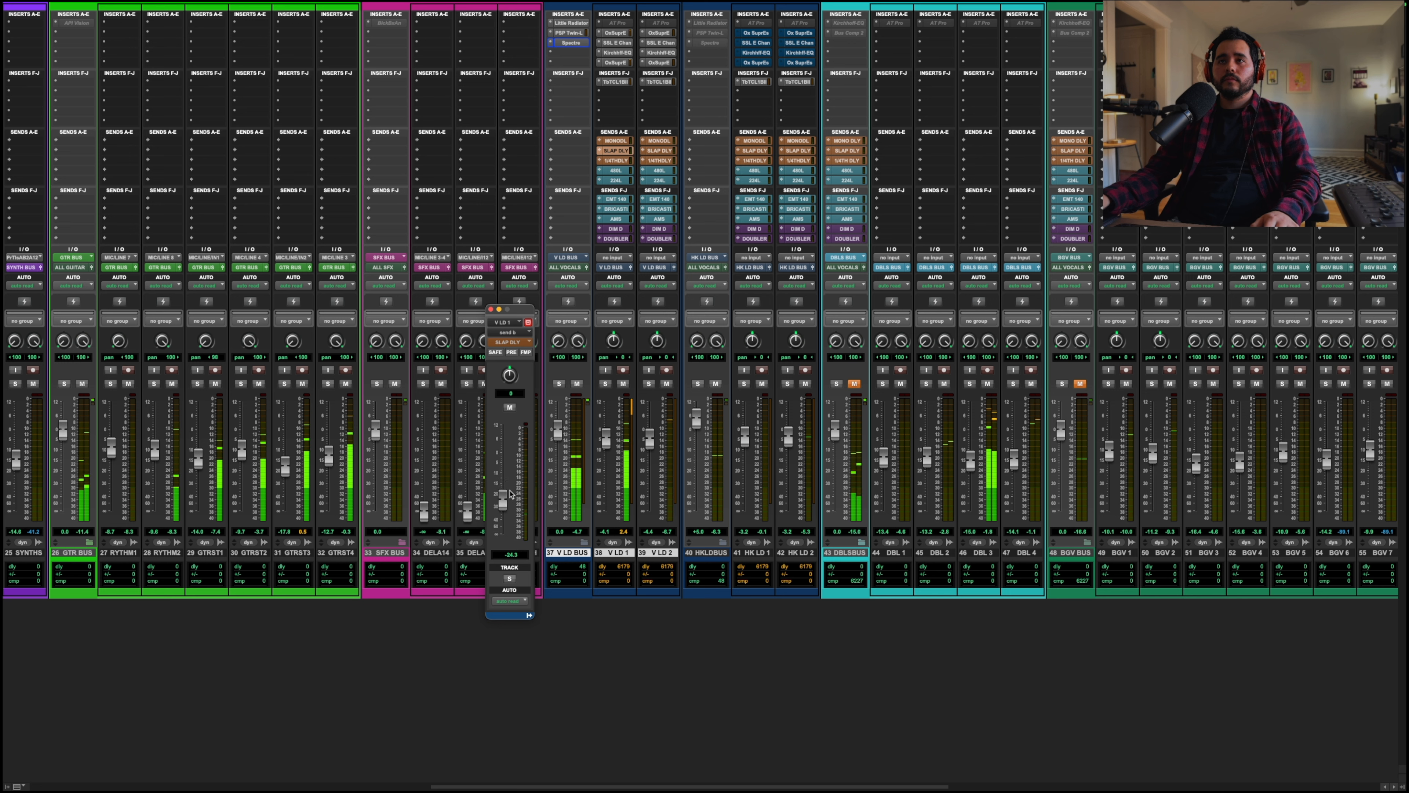
left_click(619, 141)
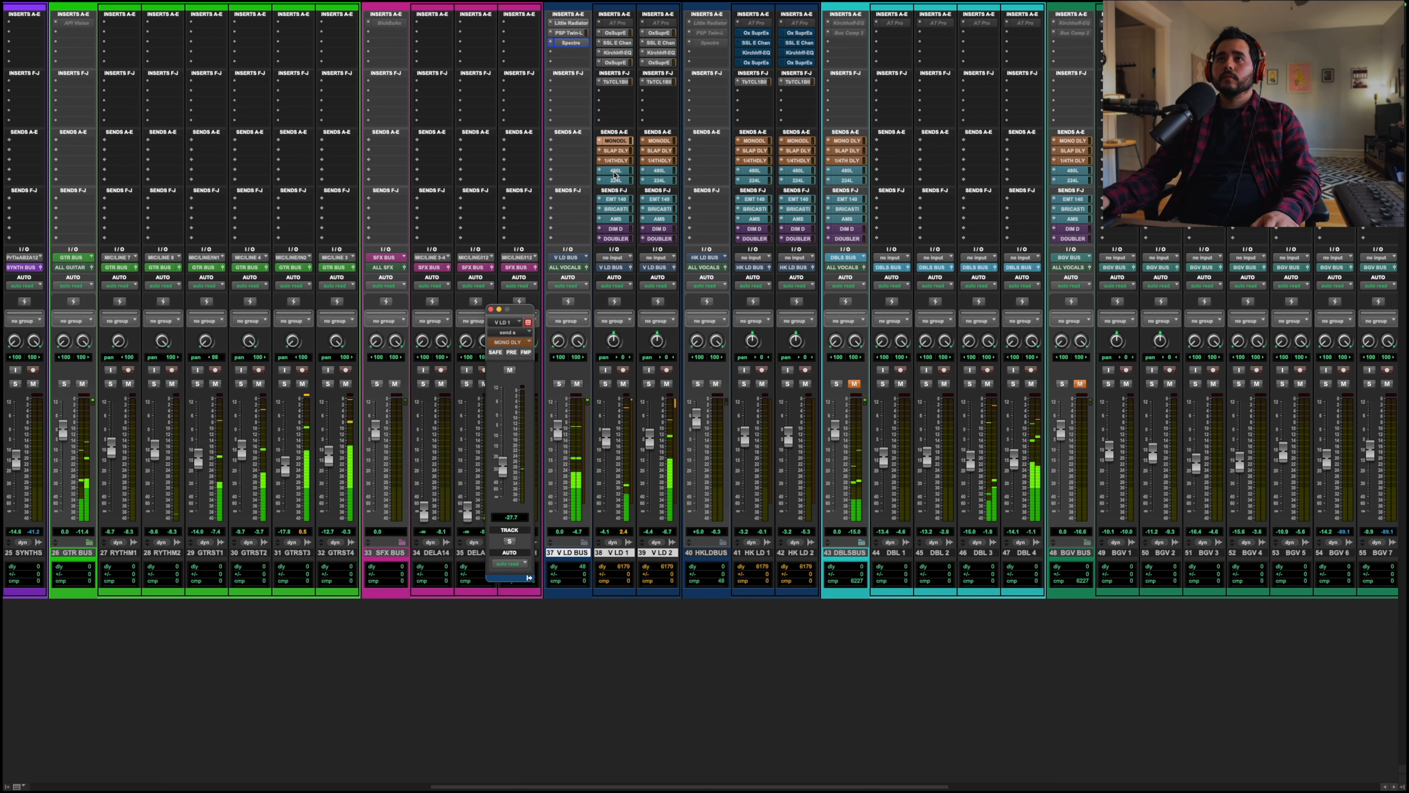
Step: Raise and fine-tune the VATA DLY send level on V LD 1
left_click(615, 160)
left_click_drag(502, 534, 502, 494)
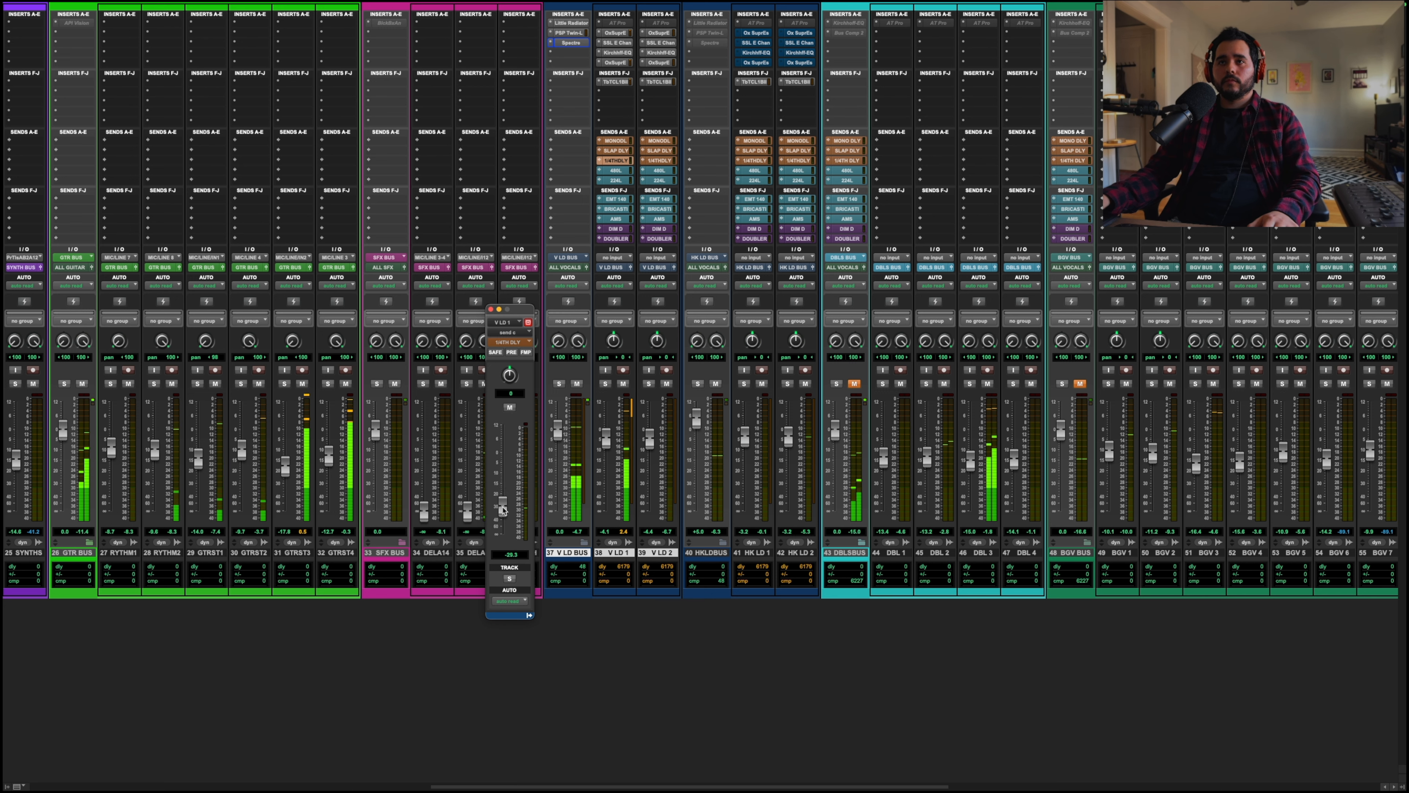
left_click_drag(502, 511, 503, 512)
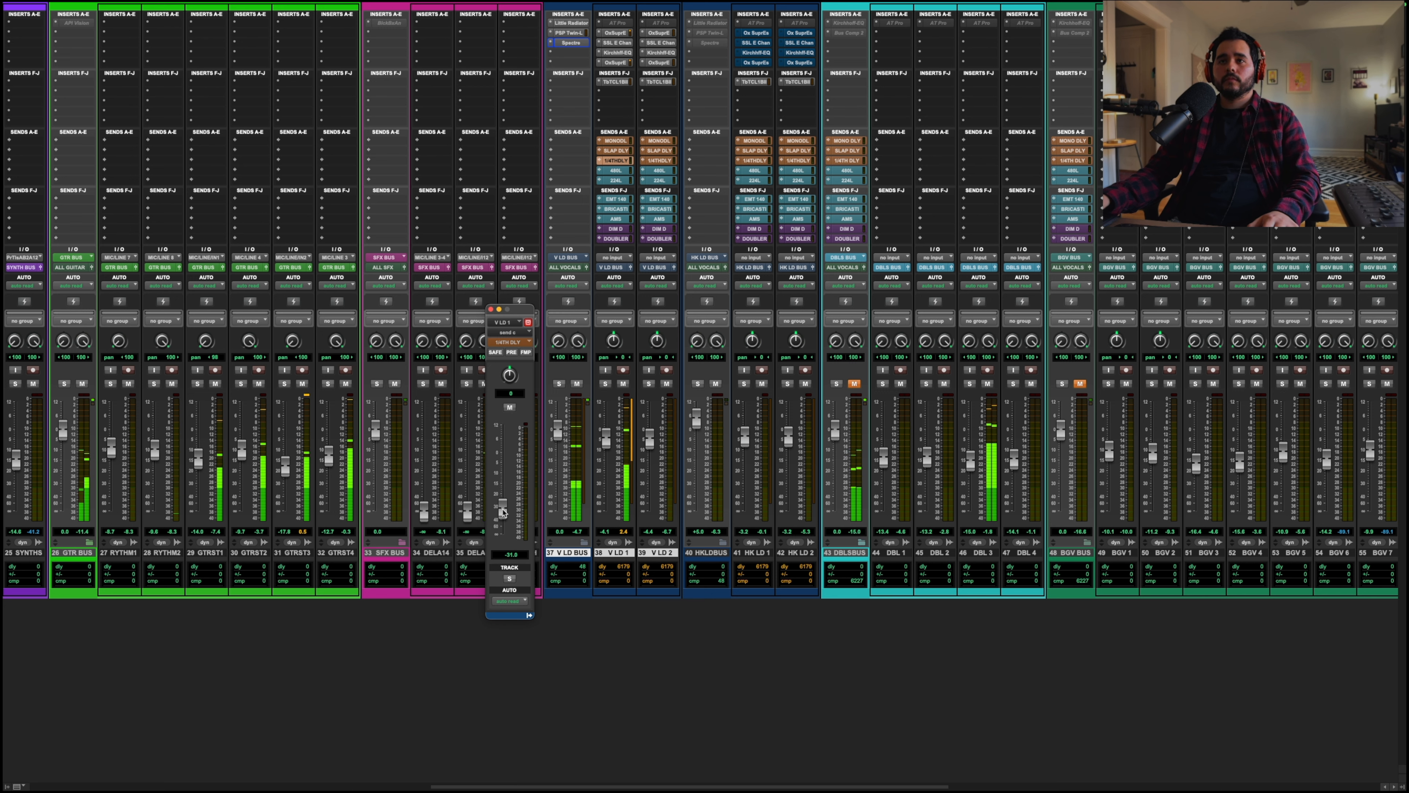
Step: Check the HHL send, then raise and fine-tune the BRICASTI send level on V LD 1
left_click(620, 172)
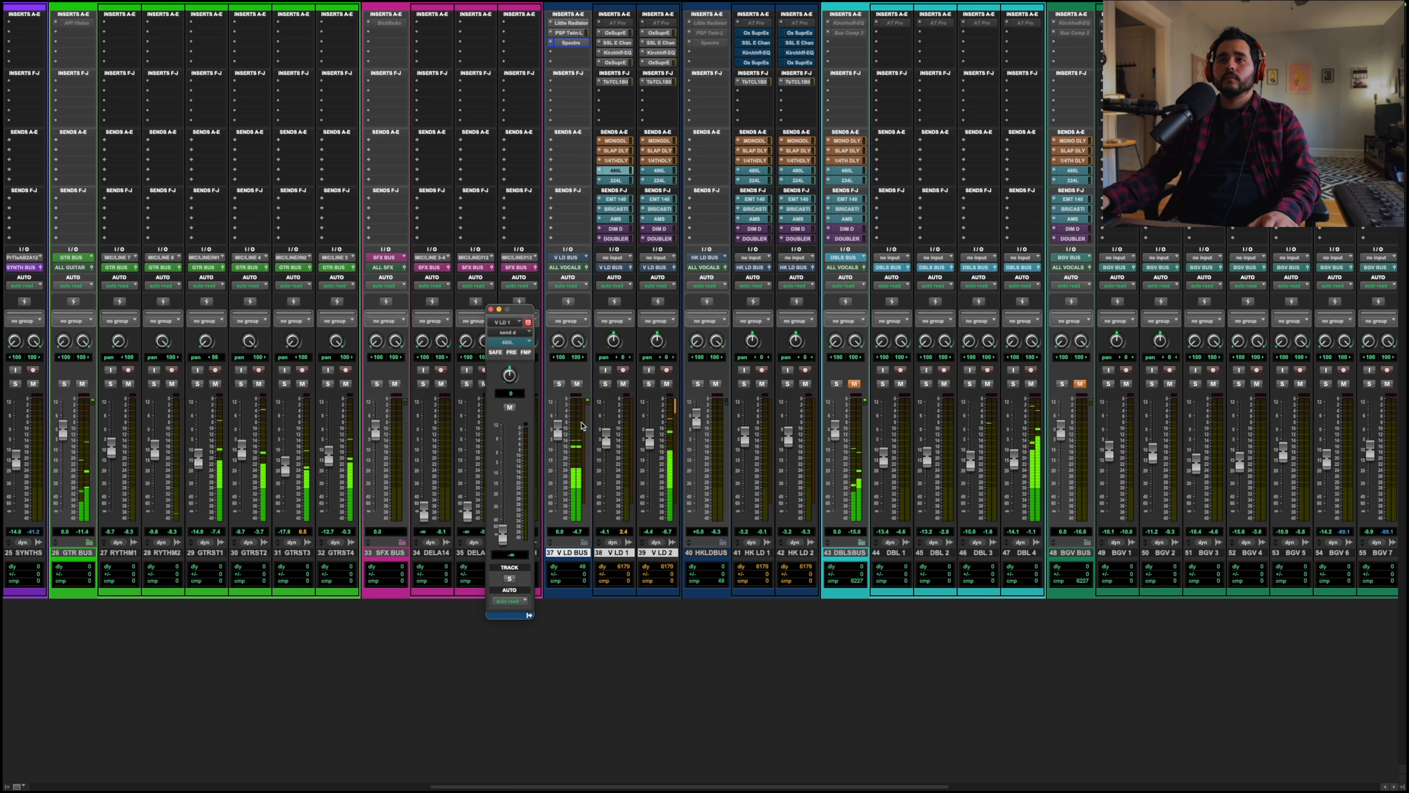
left_click(617, 214)
left_click_drag(503, 533, 503, 472)
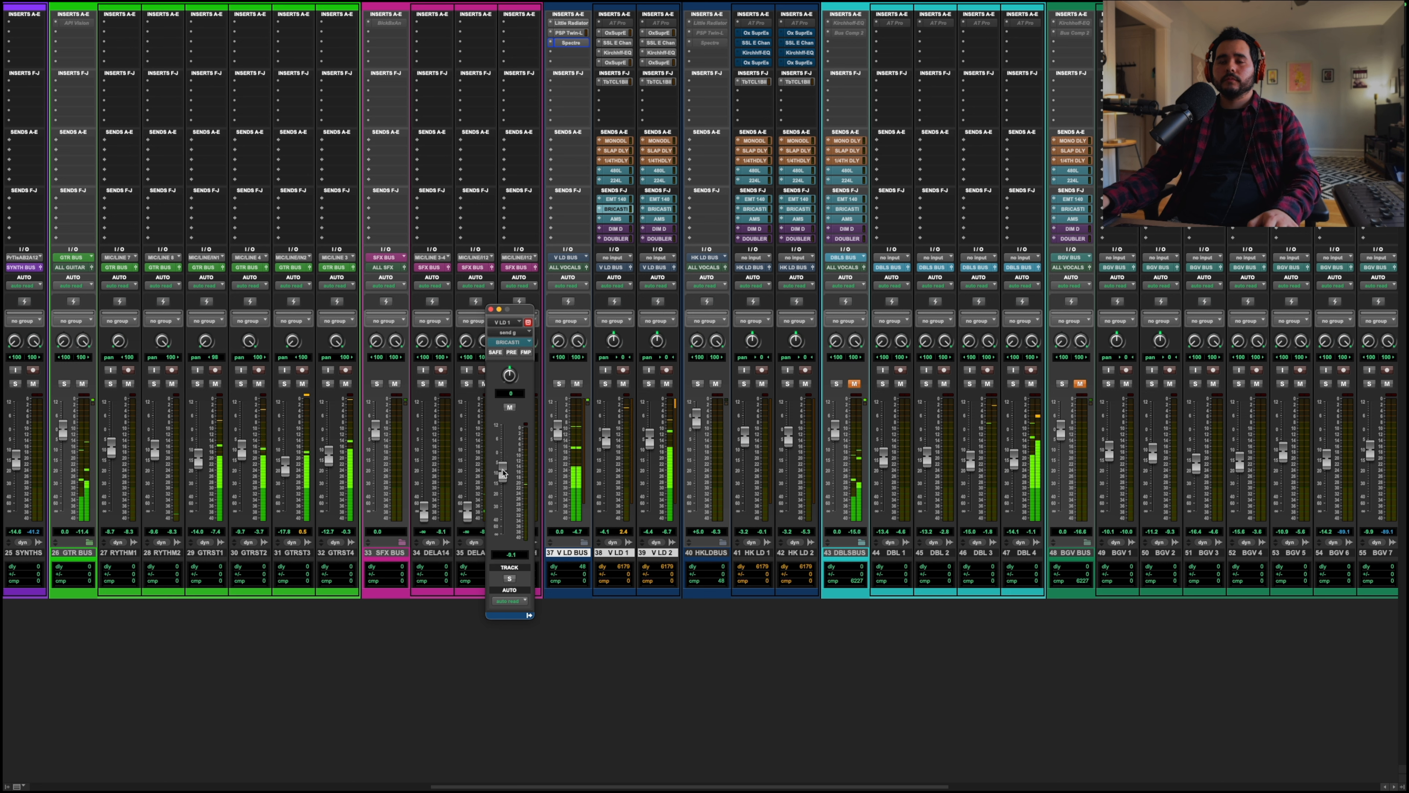
left_click_drag(503, 472, 503, 476)
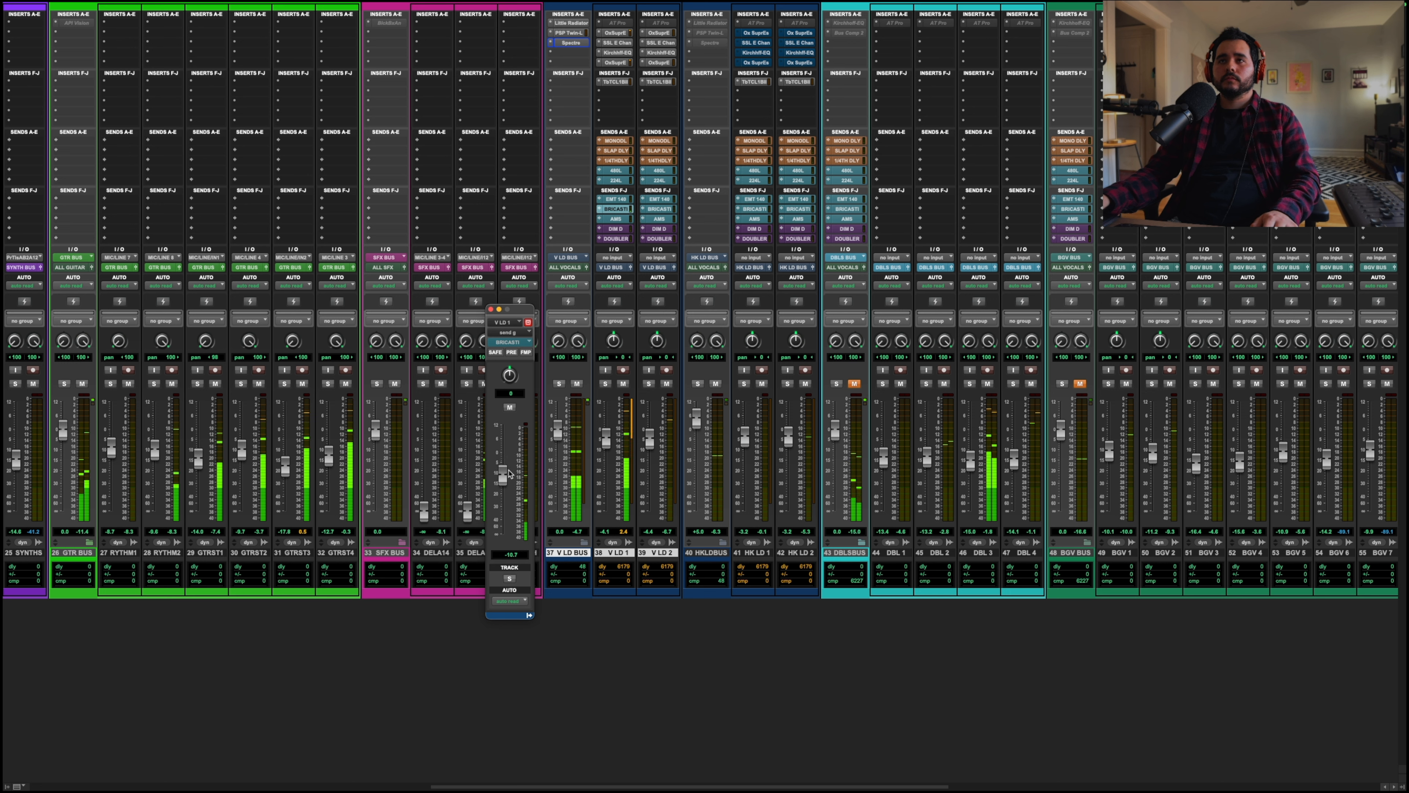
Step: Set the DIM D send level on V LD 1 to -30 dB
left_click(616, 228)
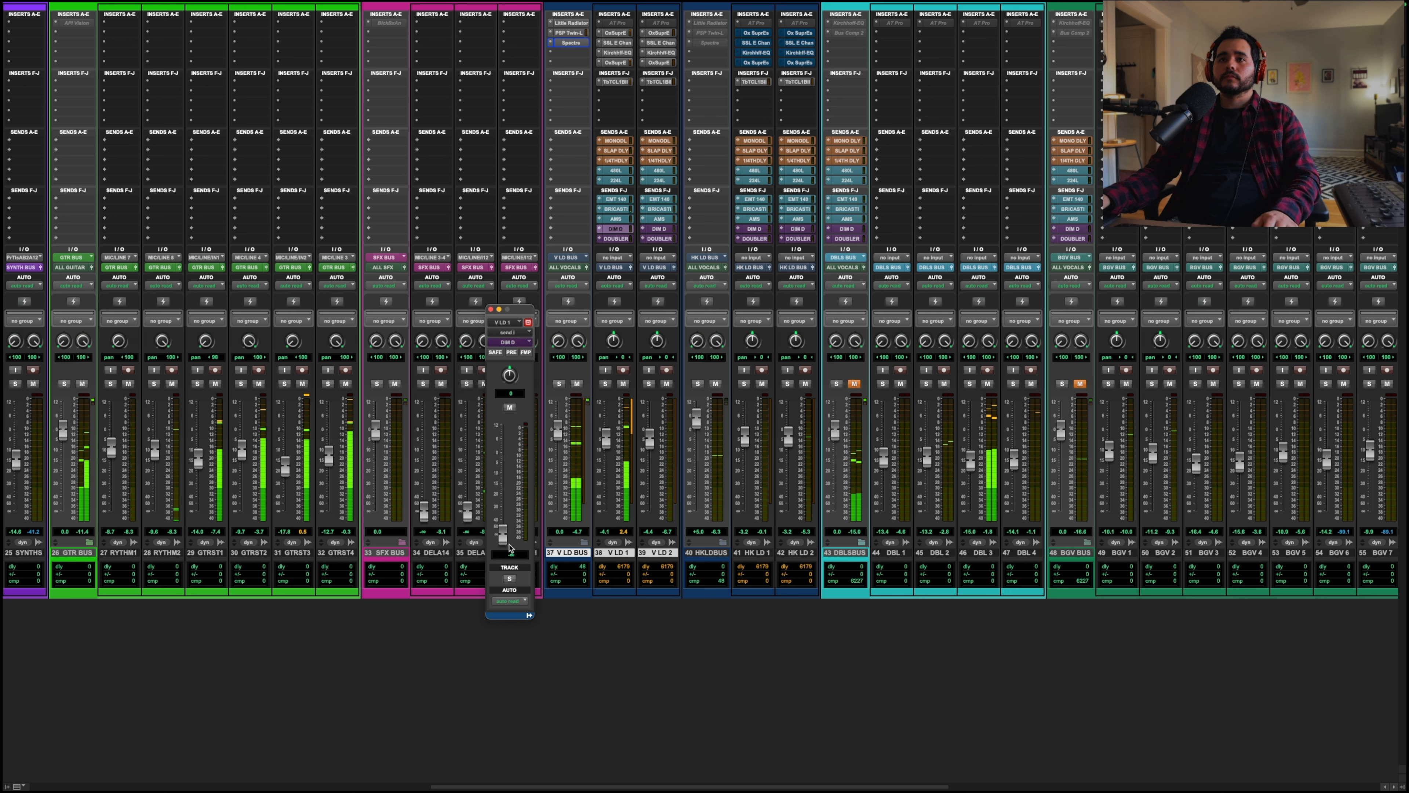
type("-30")
key("Return")
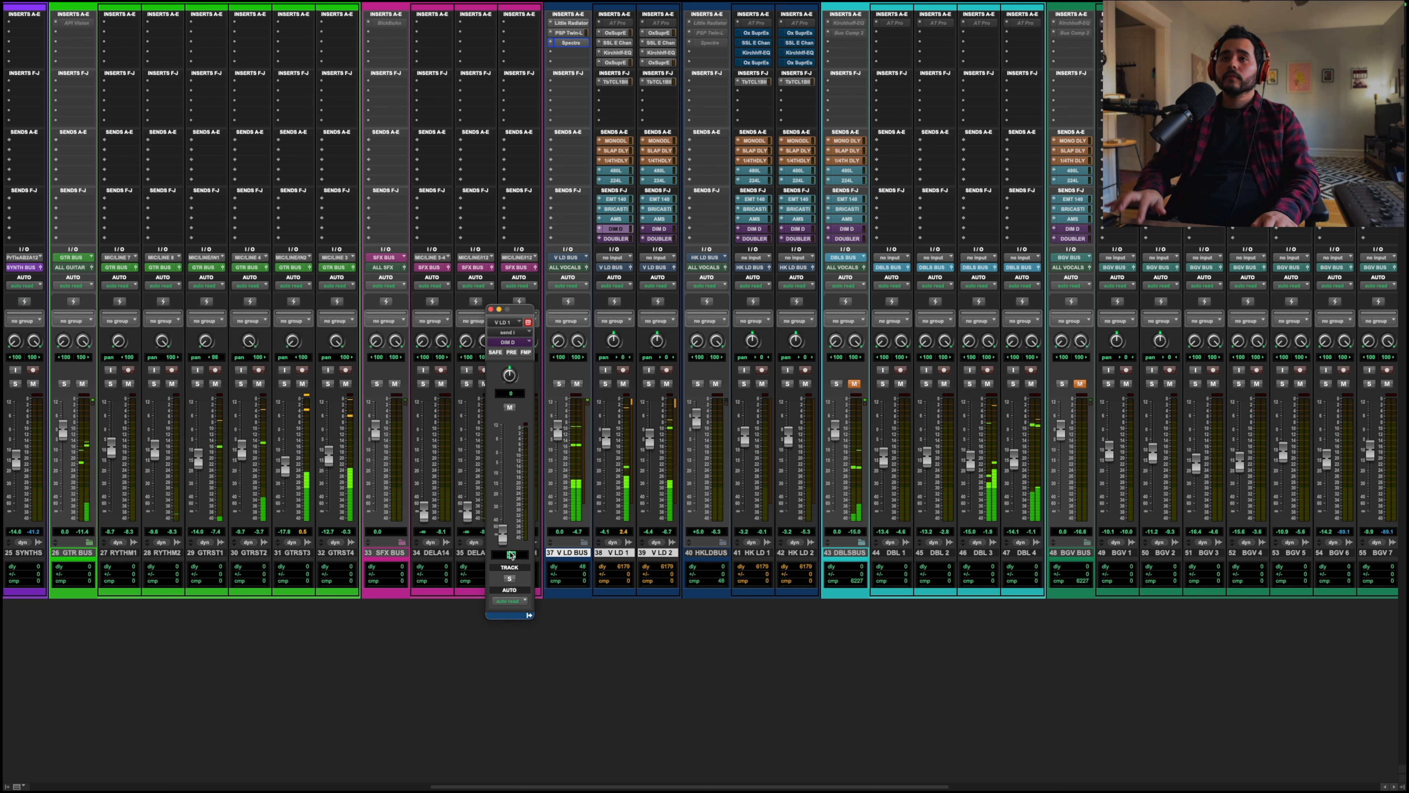
Step: Set the DOUBLER send level on V LD 1 to -25 dB
left_click(616, 238)
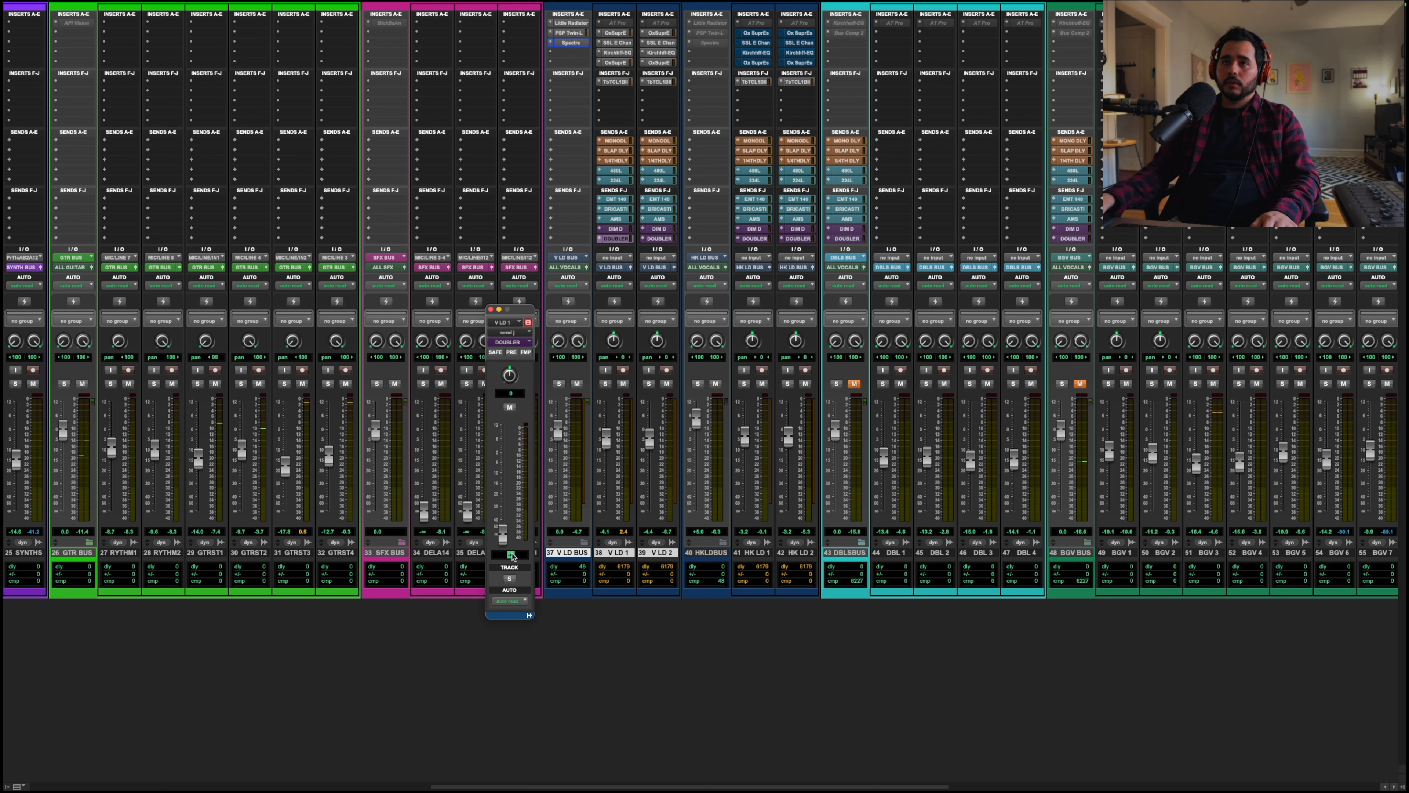
type("-25")
key("Return")
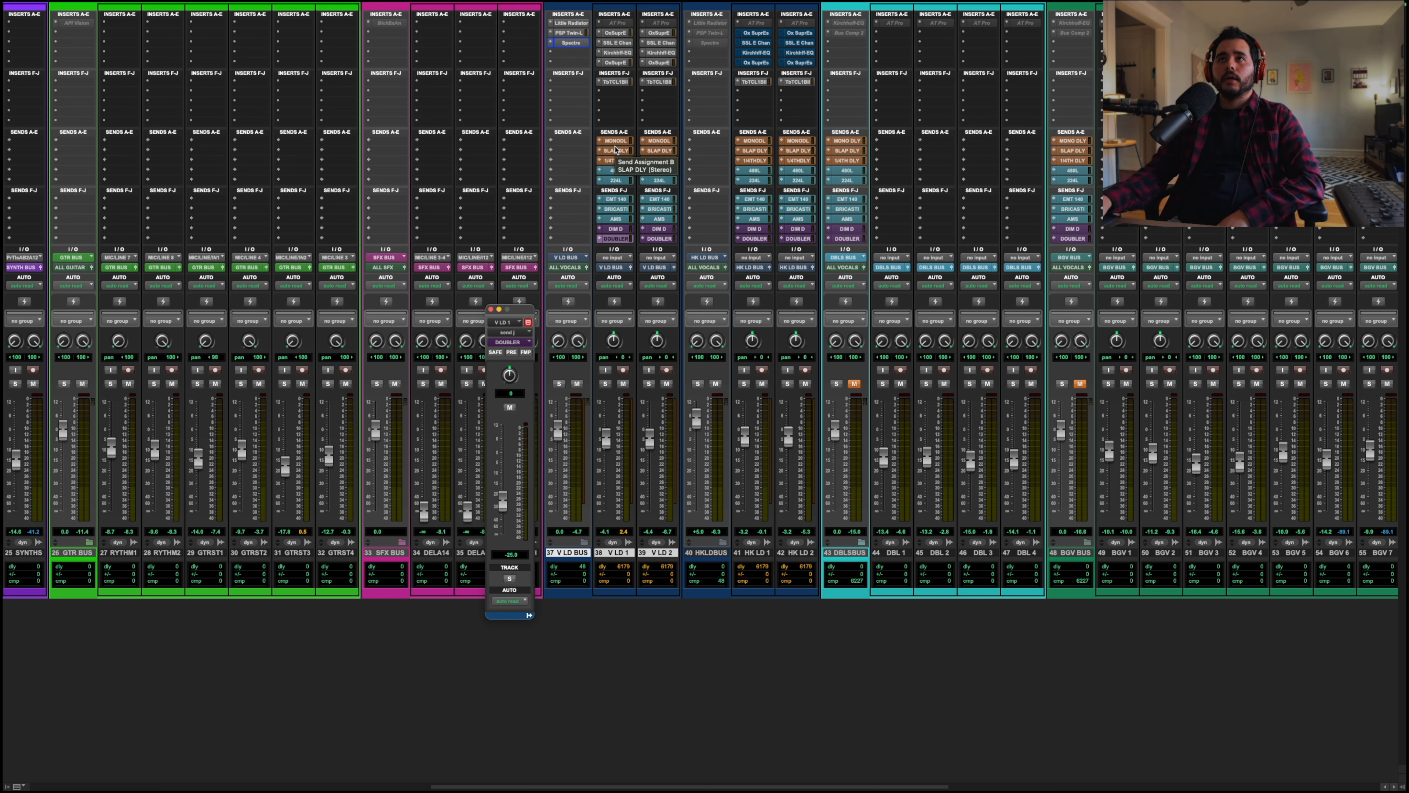
Step: Open the SLAP DLY send on V LD 1 and play back the mix to audition the vocal effects
left_click(617, 152)
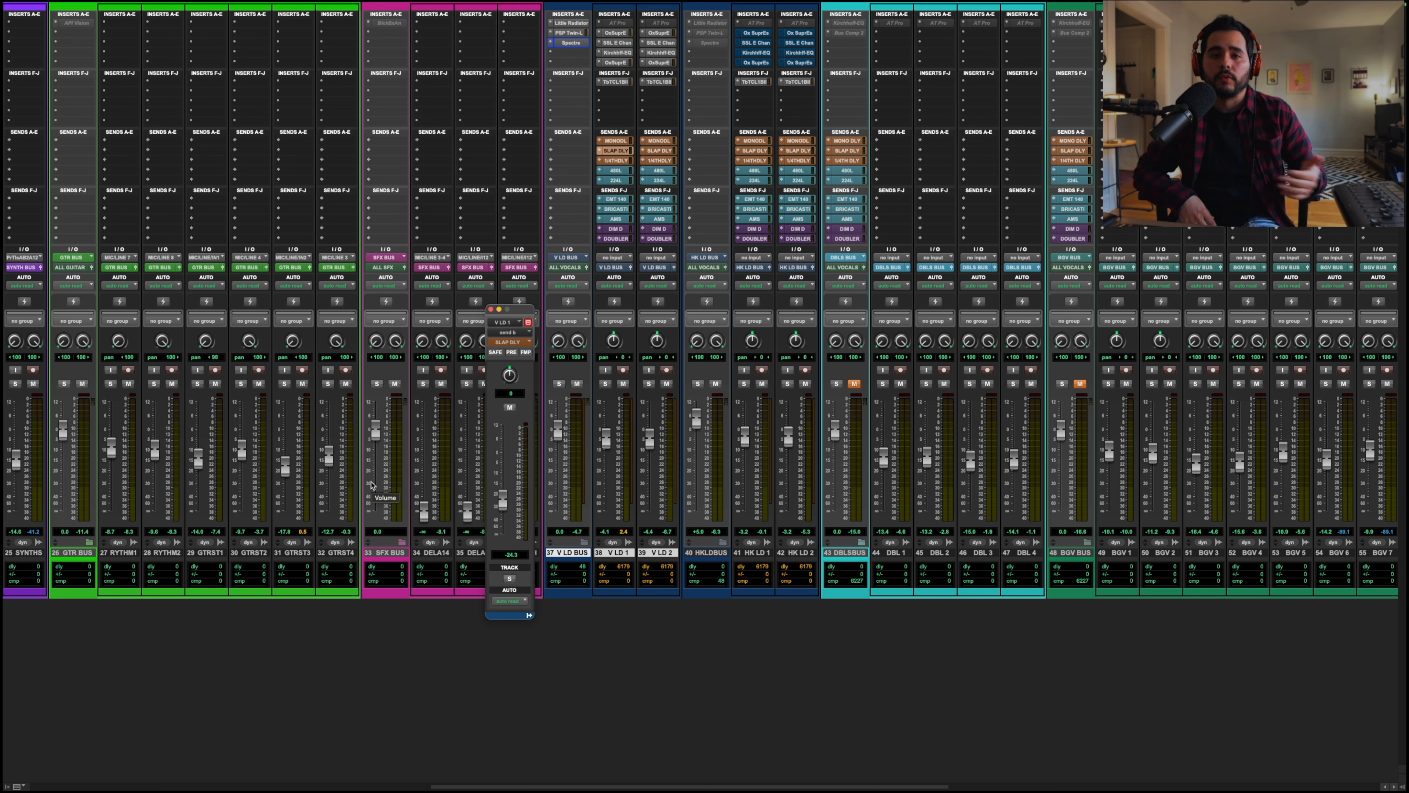
key("space")
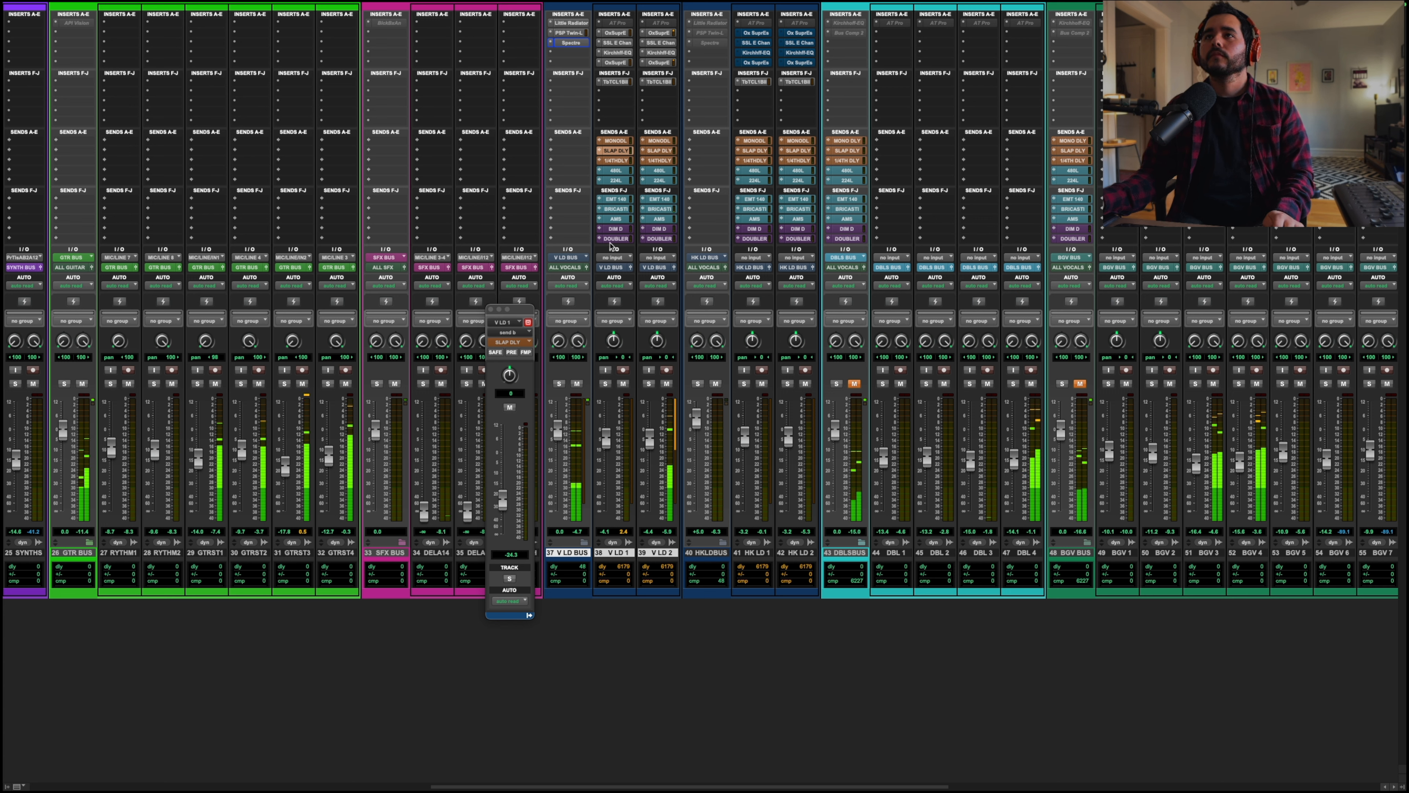
left_click(490, 310)
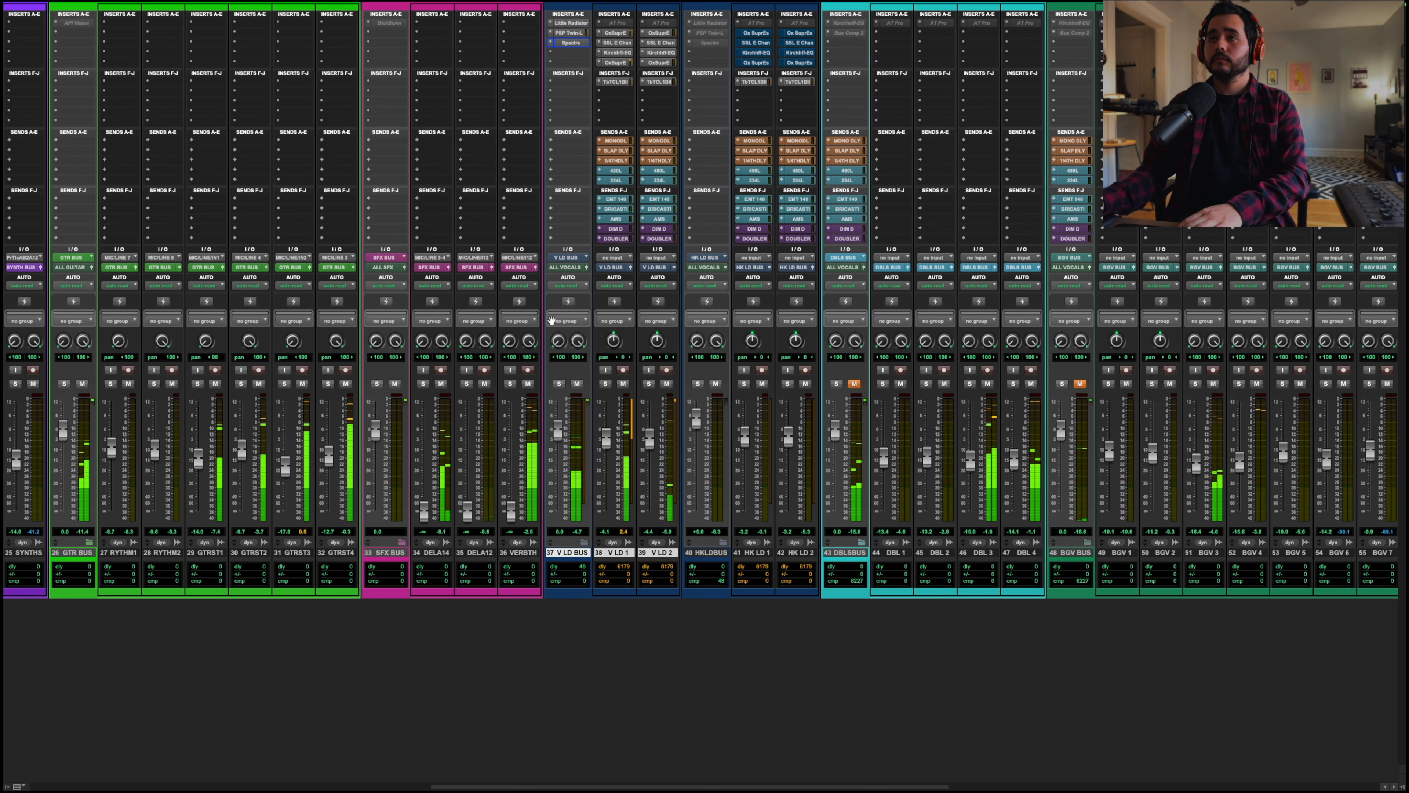
key("ctrl+equal")
left_click_drag(762, 466, 952, 506)
key("ctrl+equal")
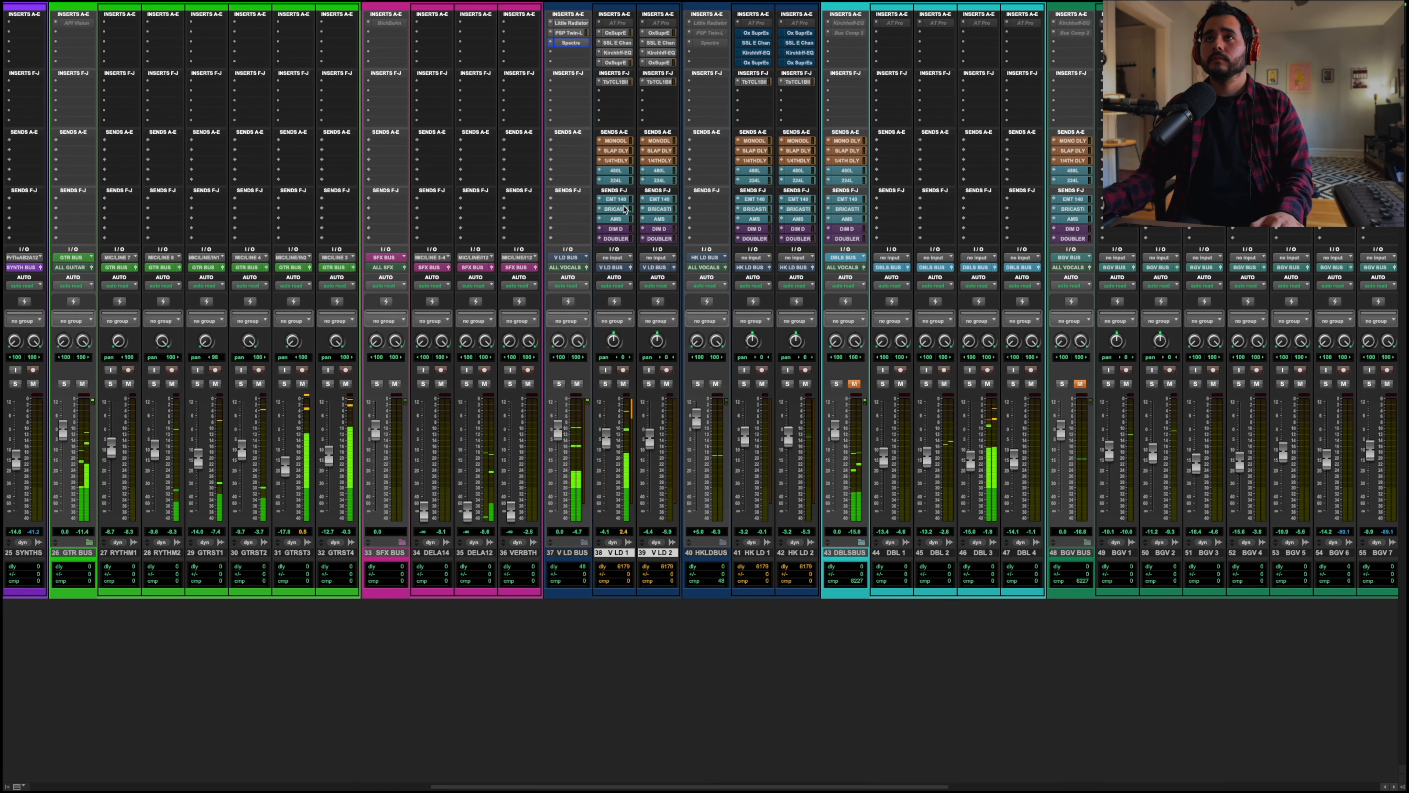
Step: Review the VATA DLY and BRICASTI sends, then lower the SLAP DLY send slightly on V LD 1
left_click(615, 161)
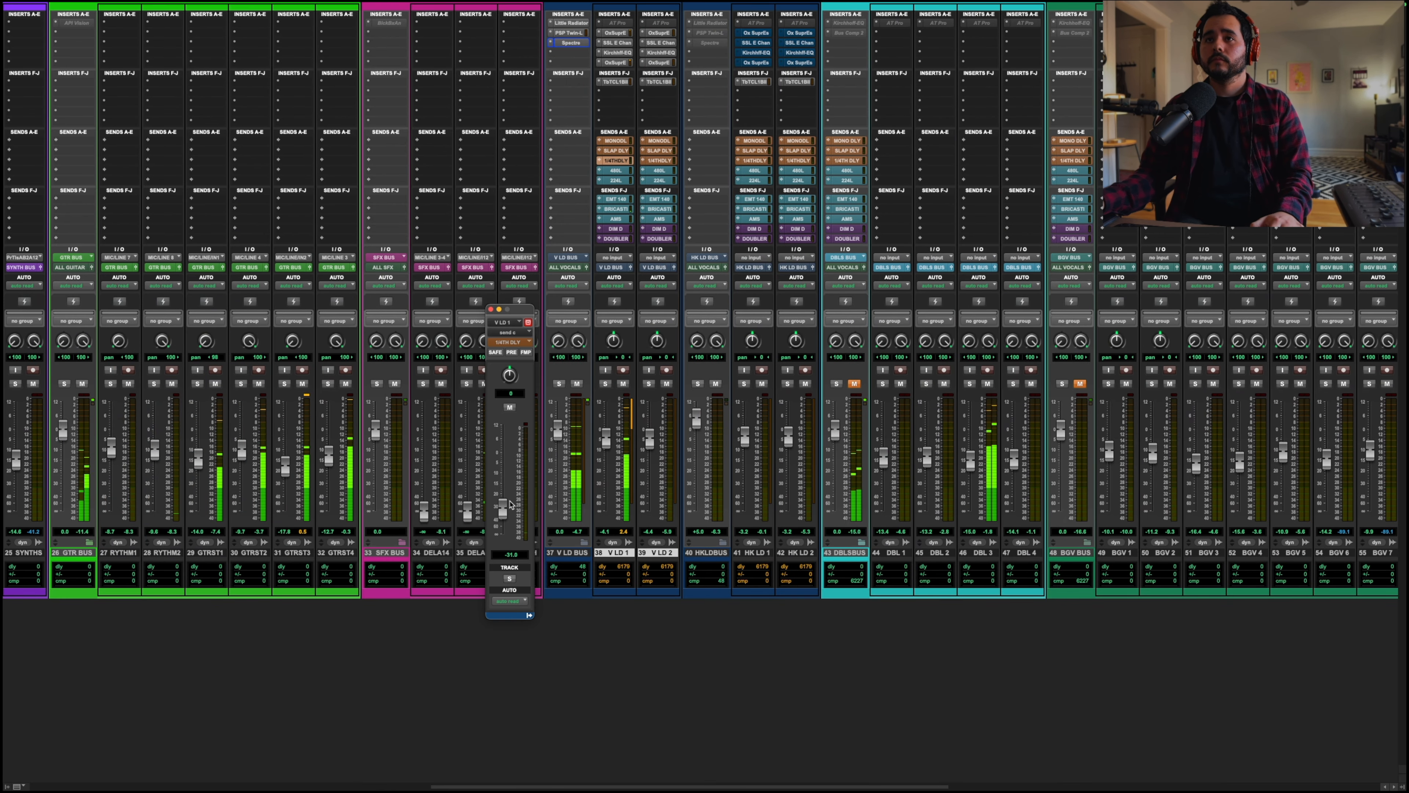
left_click(615, 209)
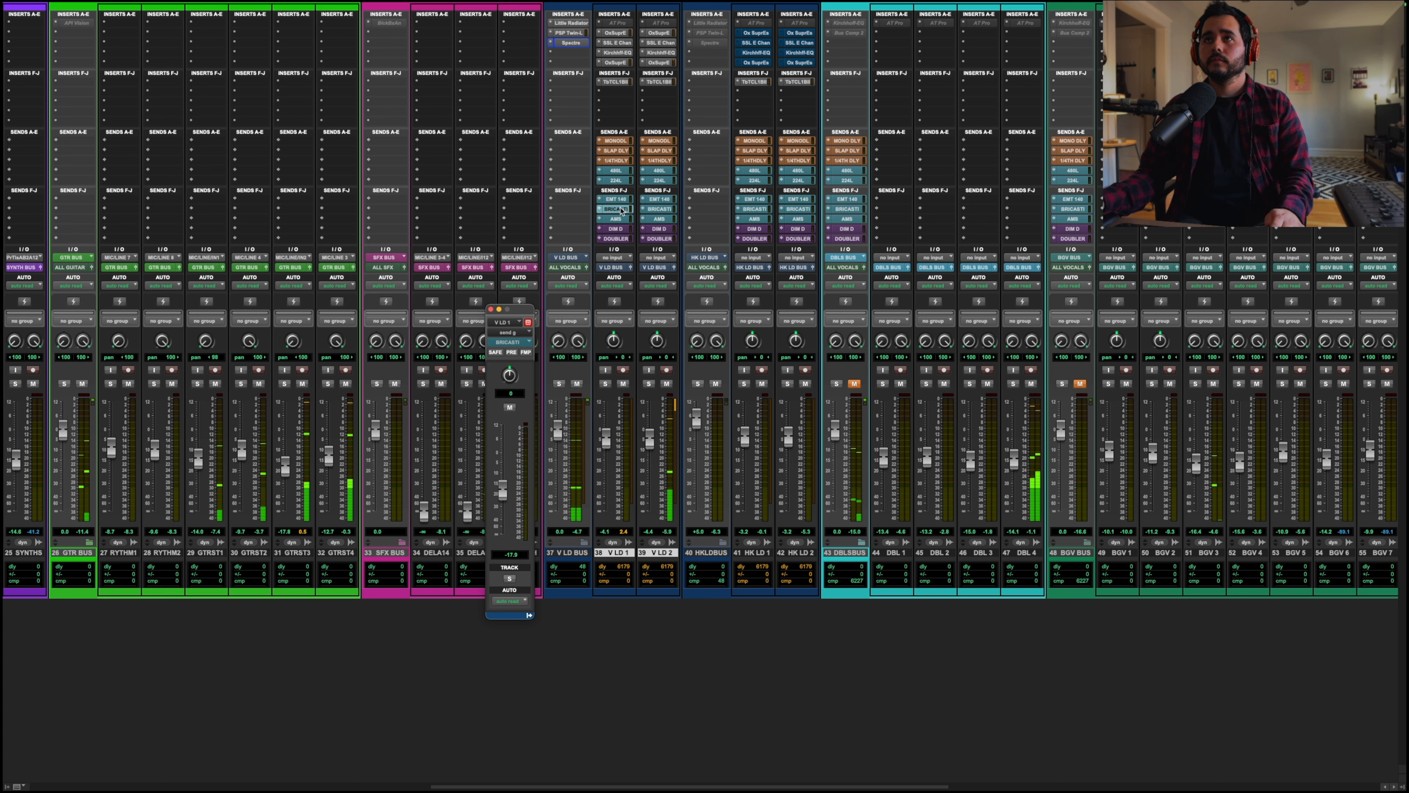
left_click(615, 150)
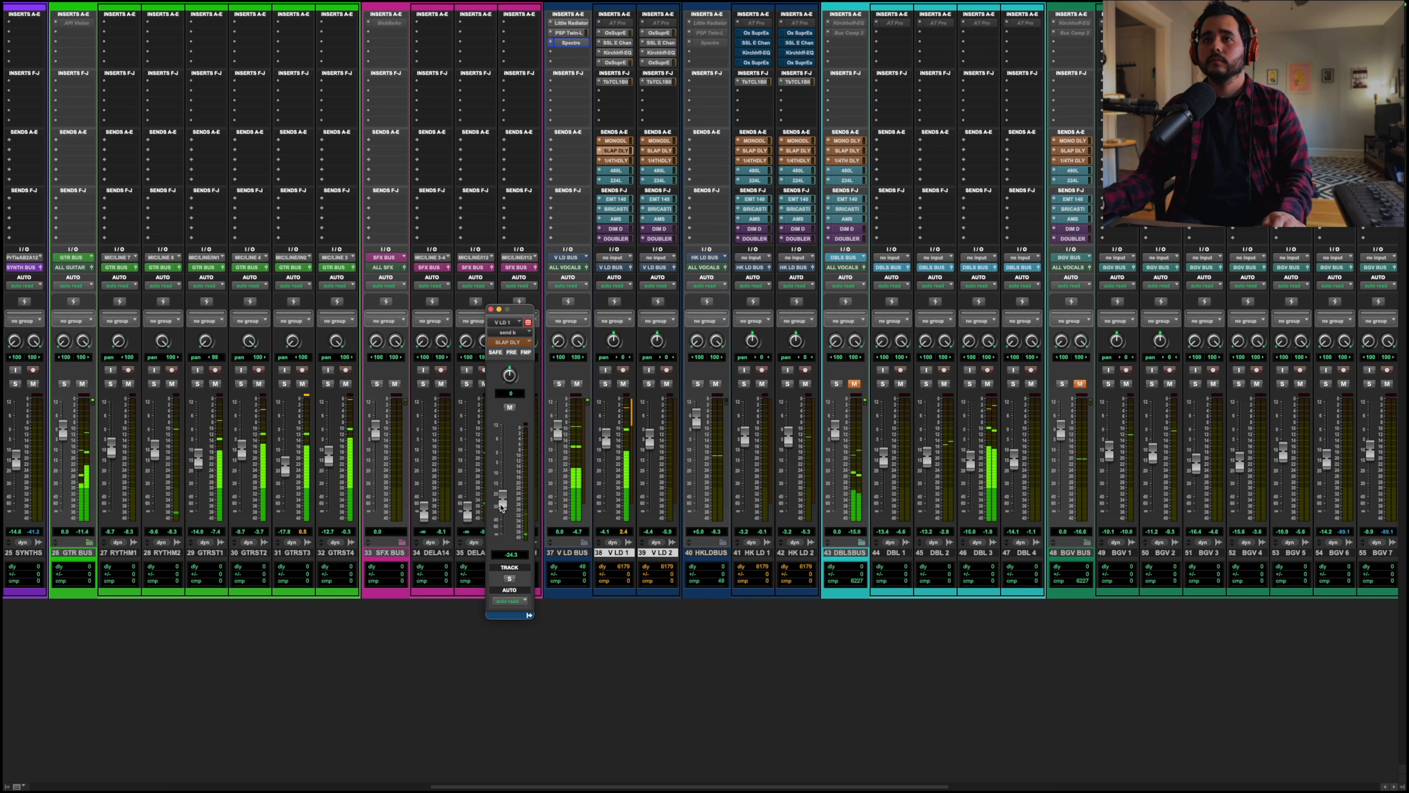
left_click_drag(502, 508, 503, 514)
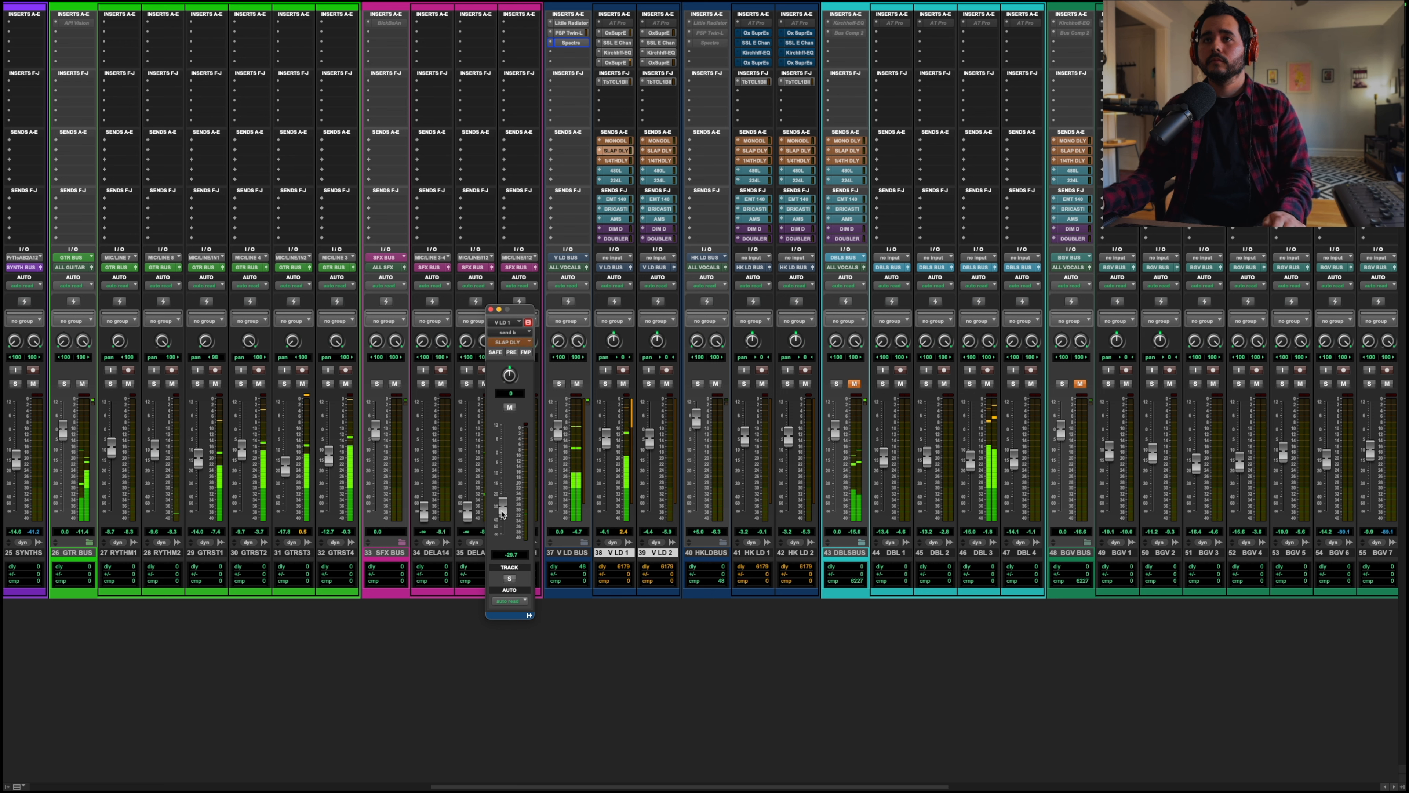
Step: Lower the MONO DLY send slightly on V LD 1 and briefly audition the V LD BUS in solo
left_click(615, 141)
left_click_drag(495, 471, 497, 474)
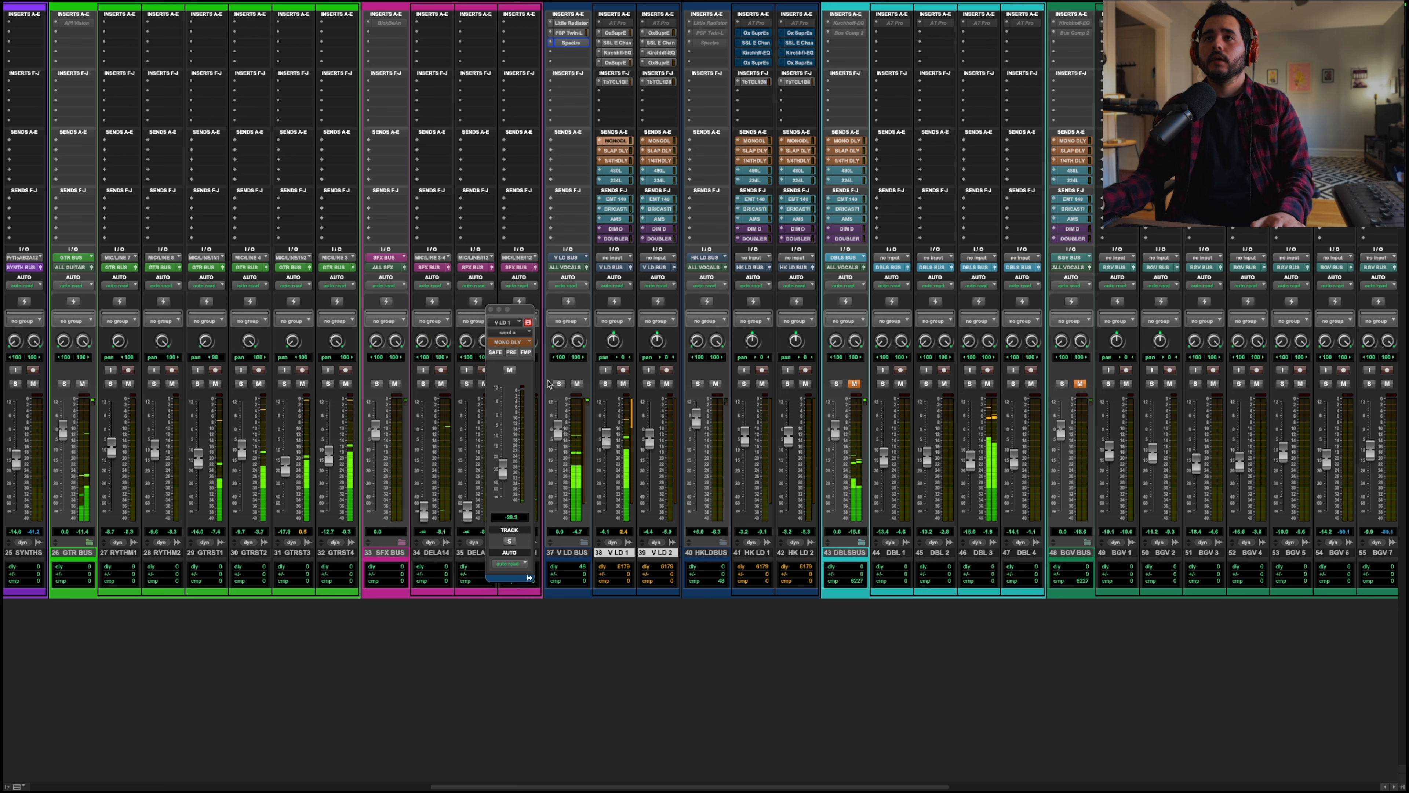
left_click(558, 383)
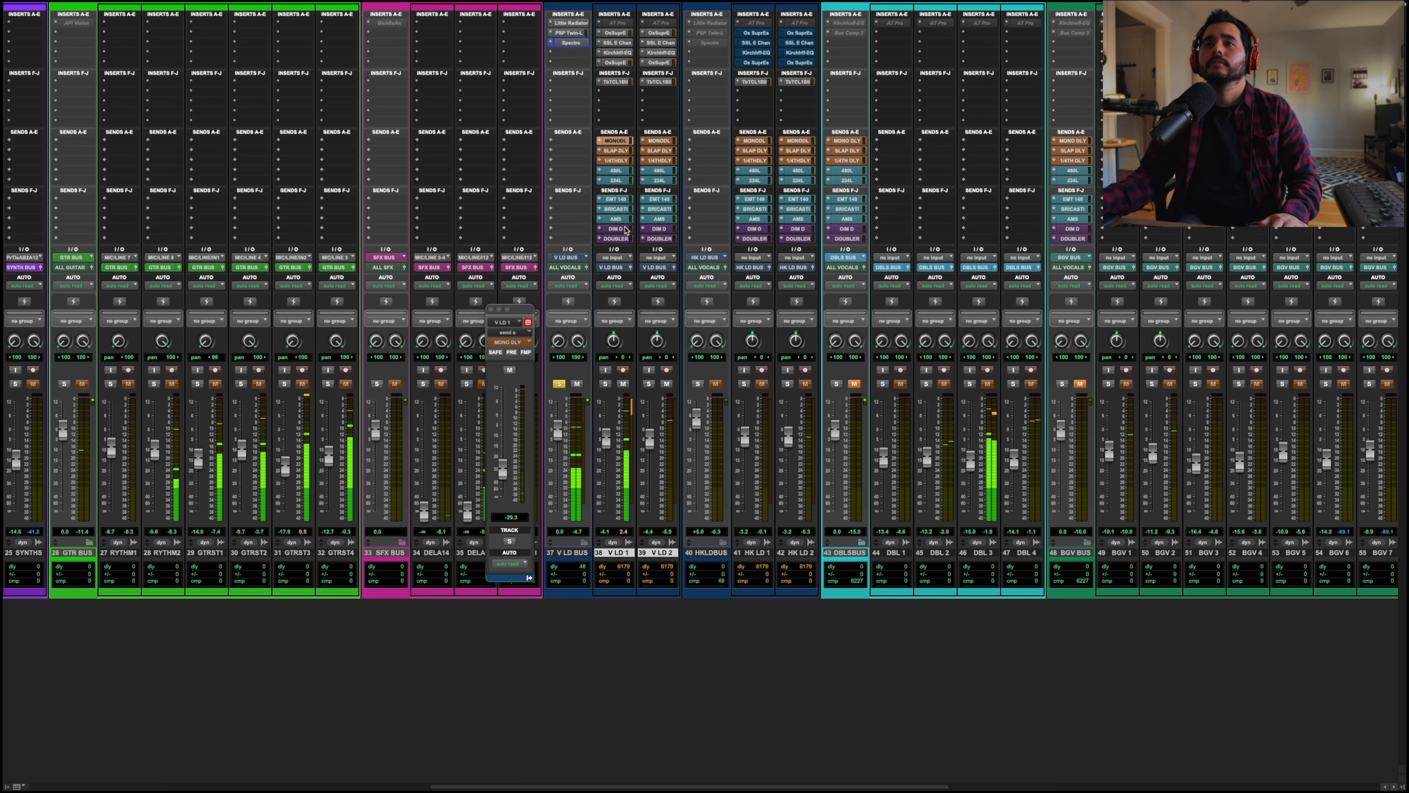
left_click(560, 383)
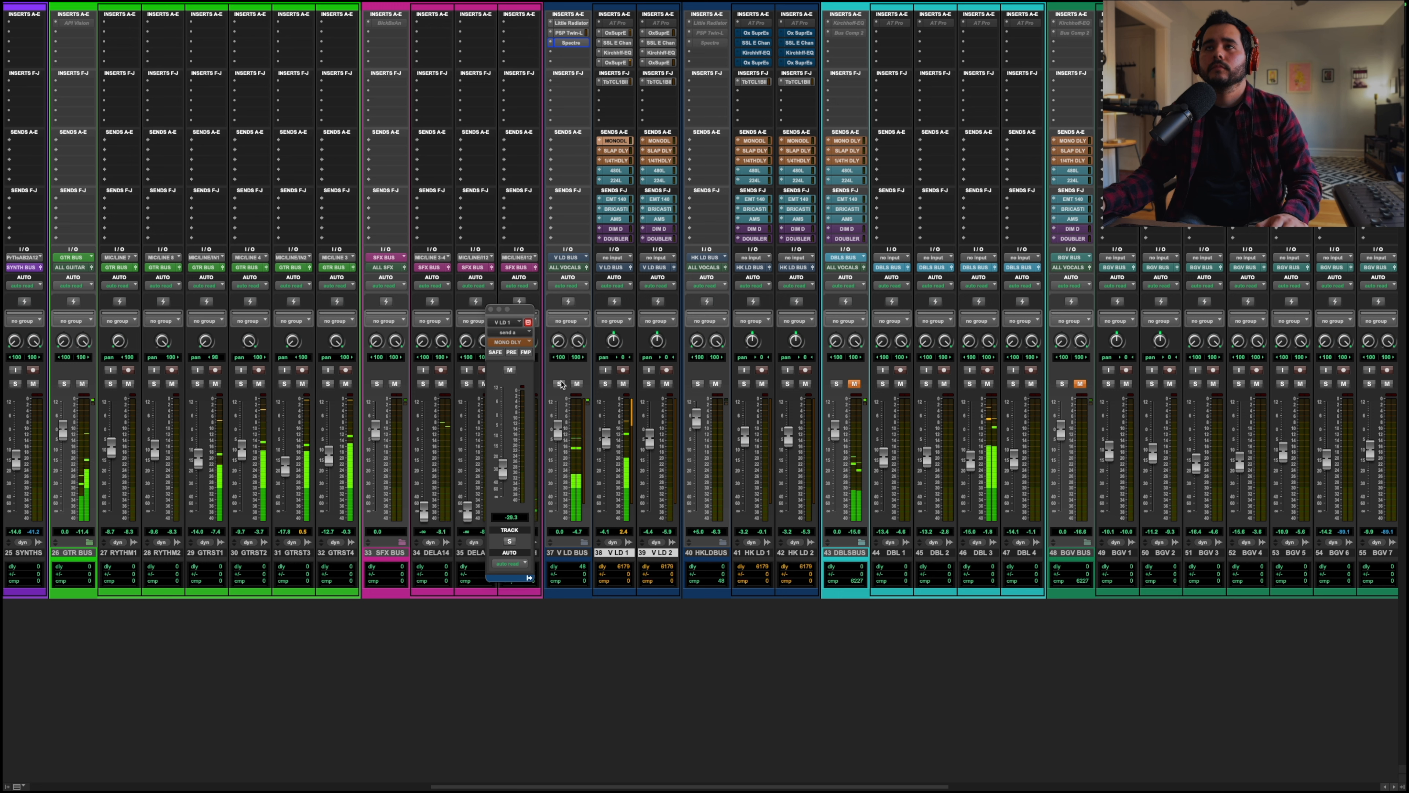
Step: Audition the VATA DLY send with the V LD BUS soloed, stop playback, unsolo and close the send window
left_click(615, 161)
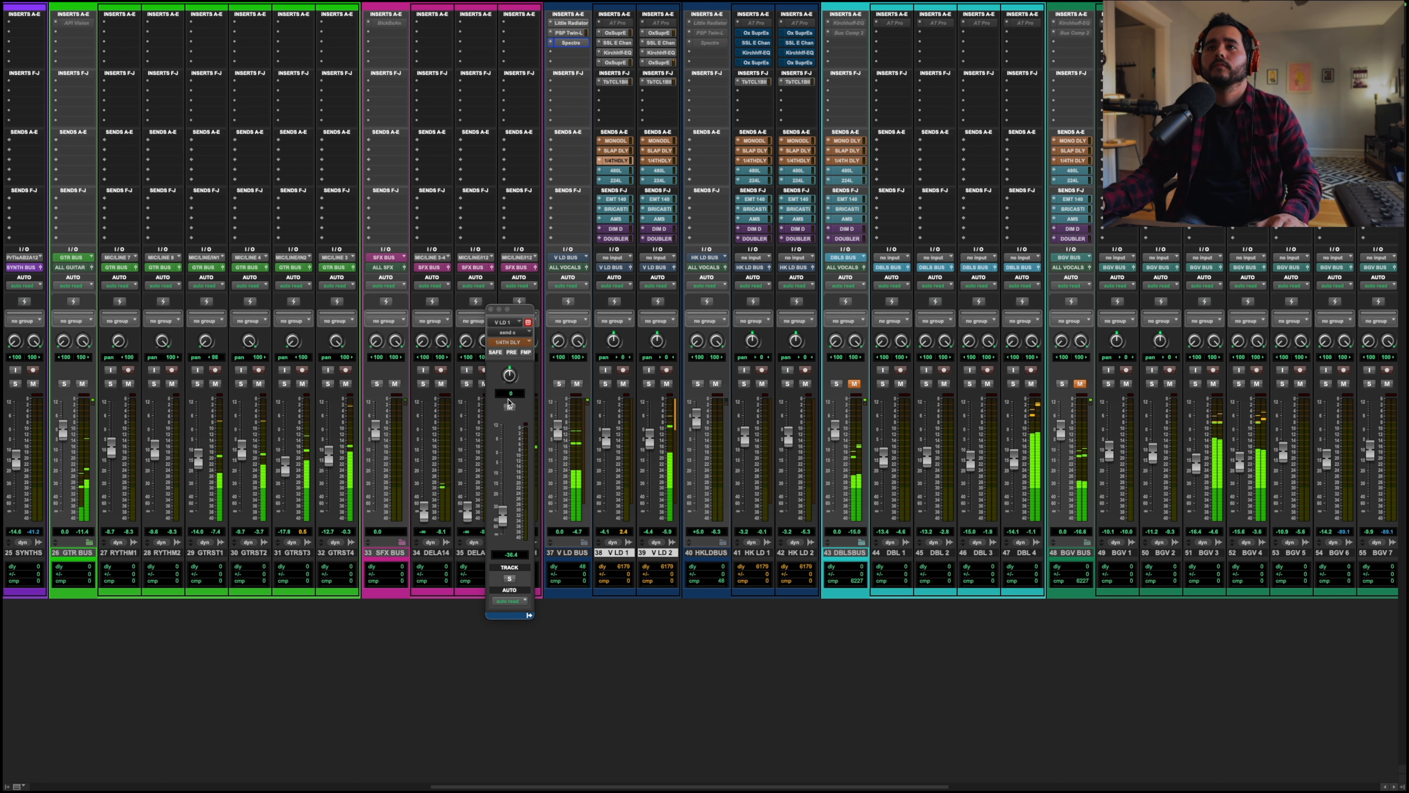
left_click(559, 383)
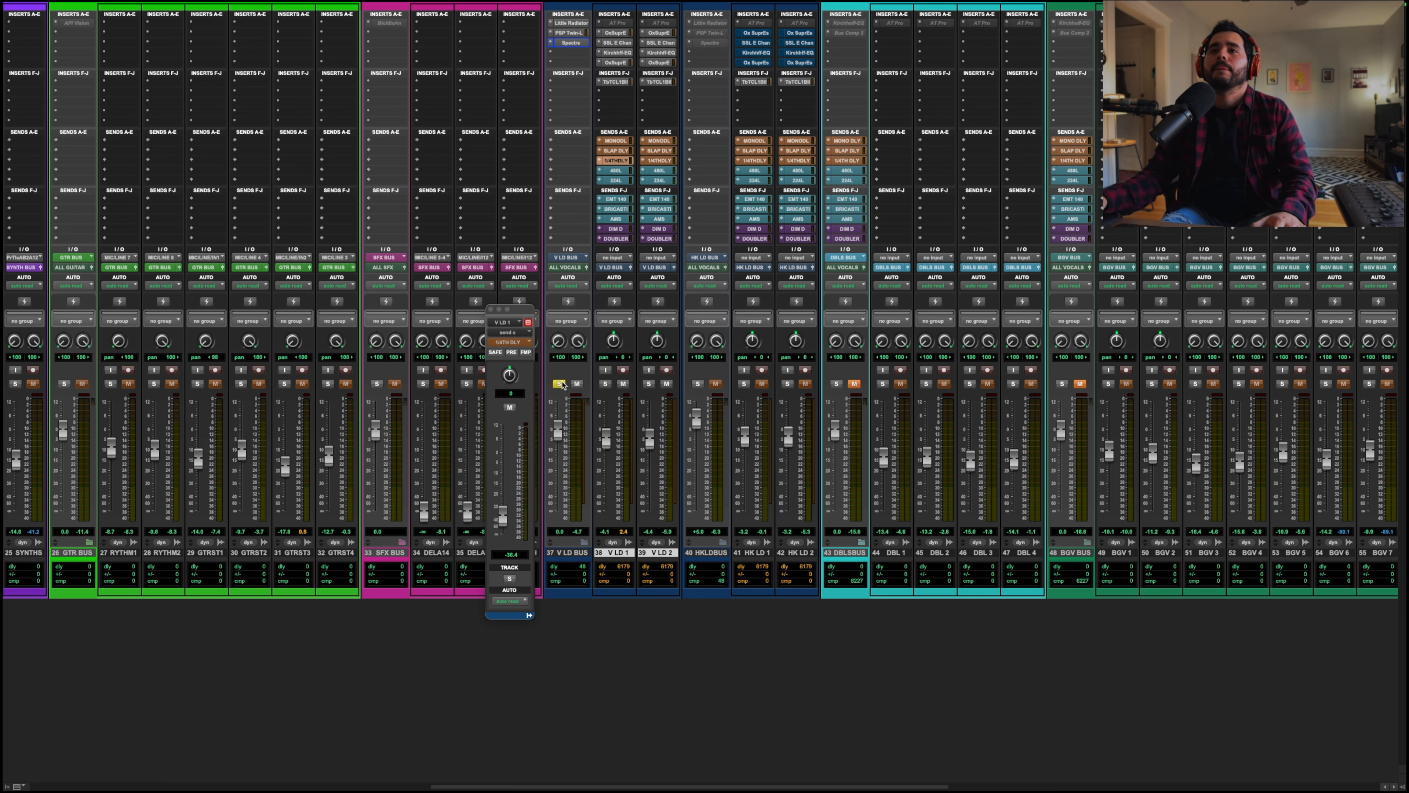
key("space")
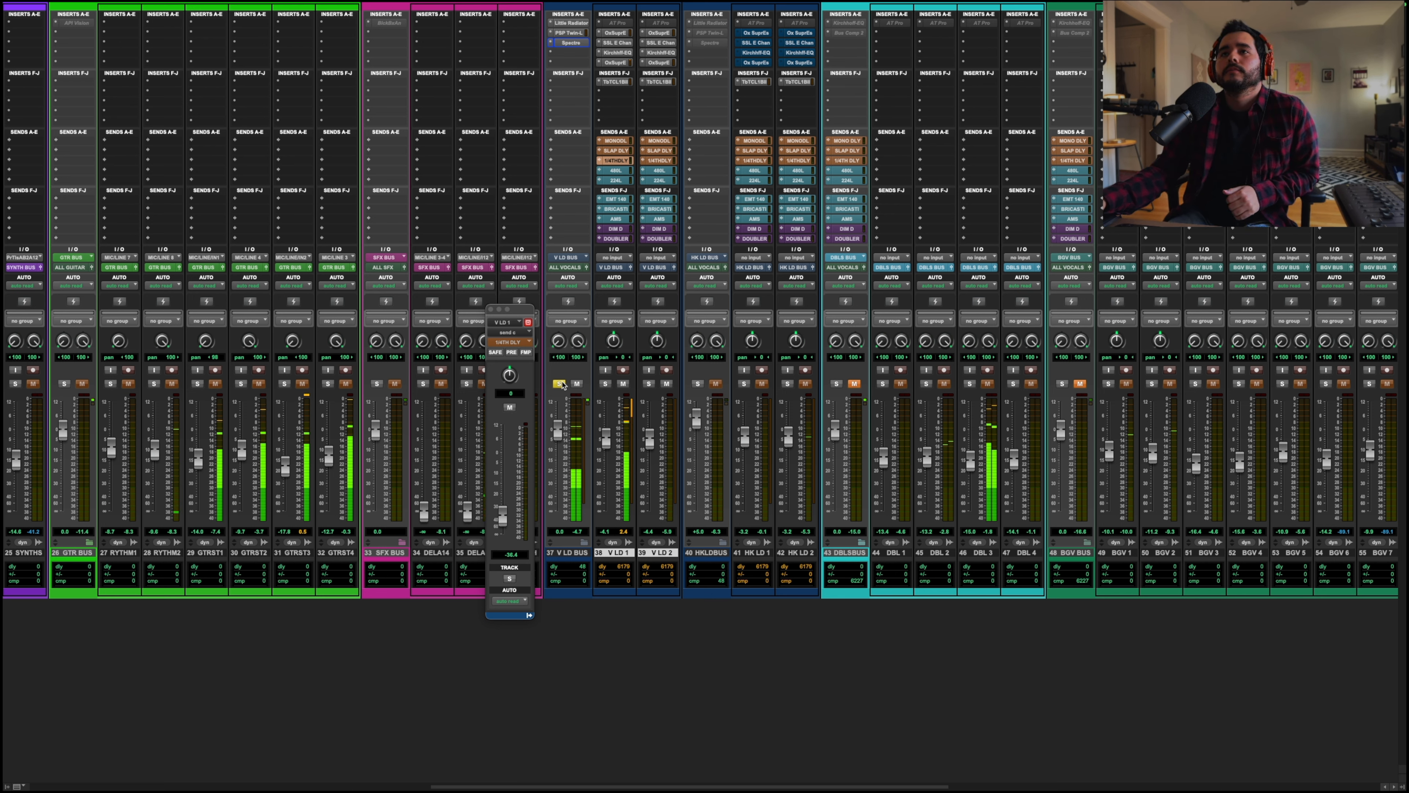
left_click(560, 383)
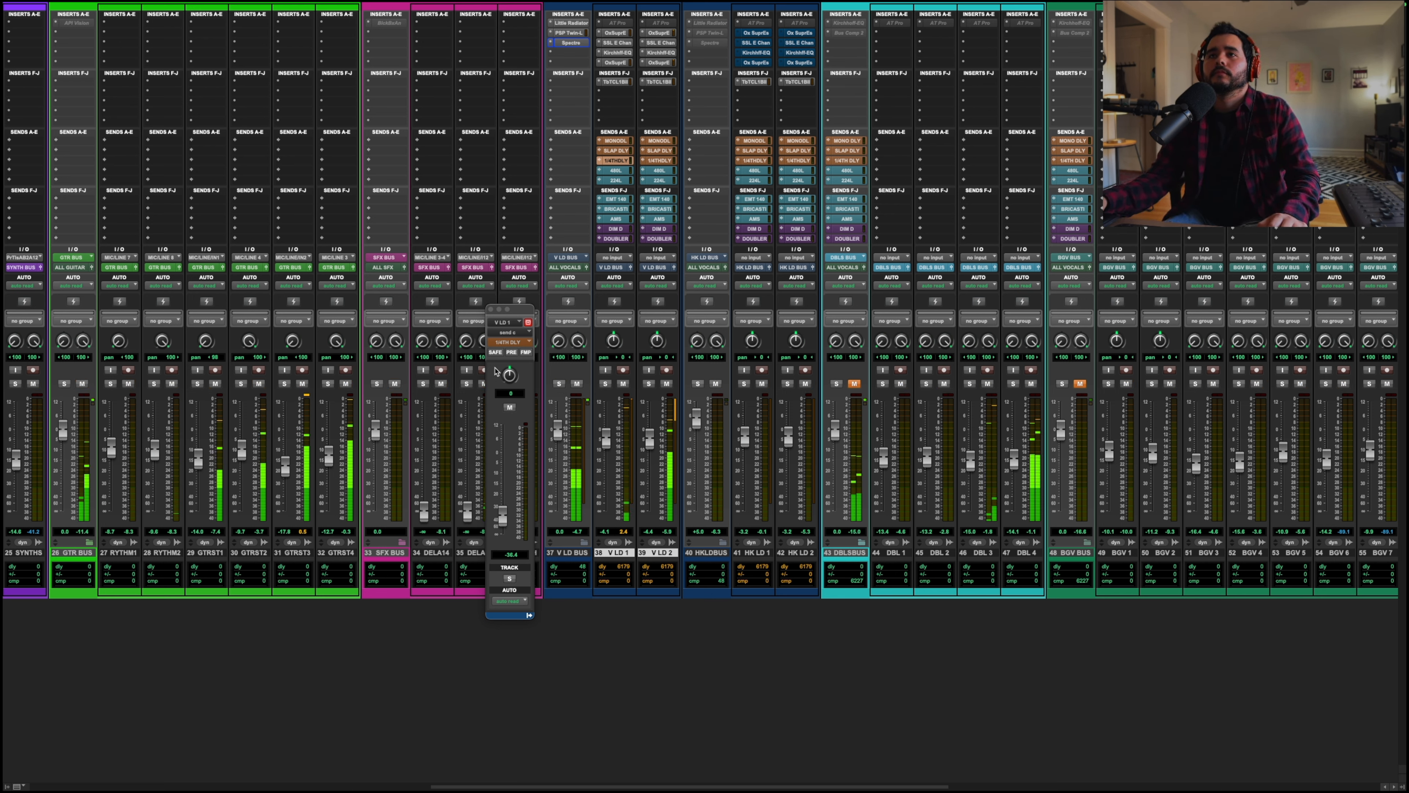
left_click(490, 308)
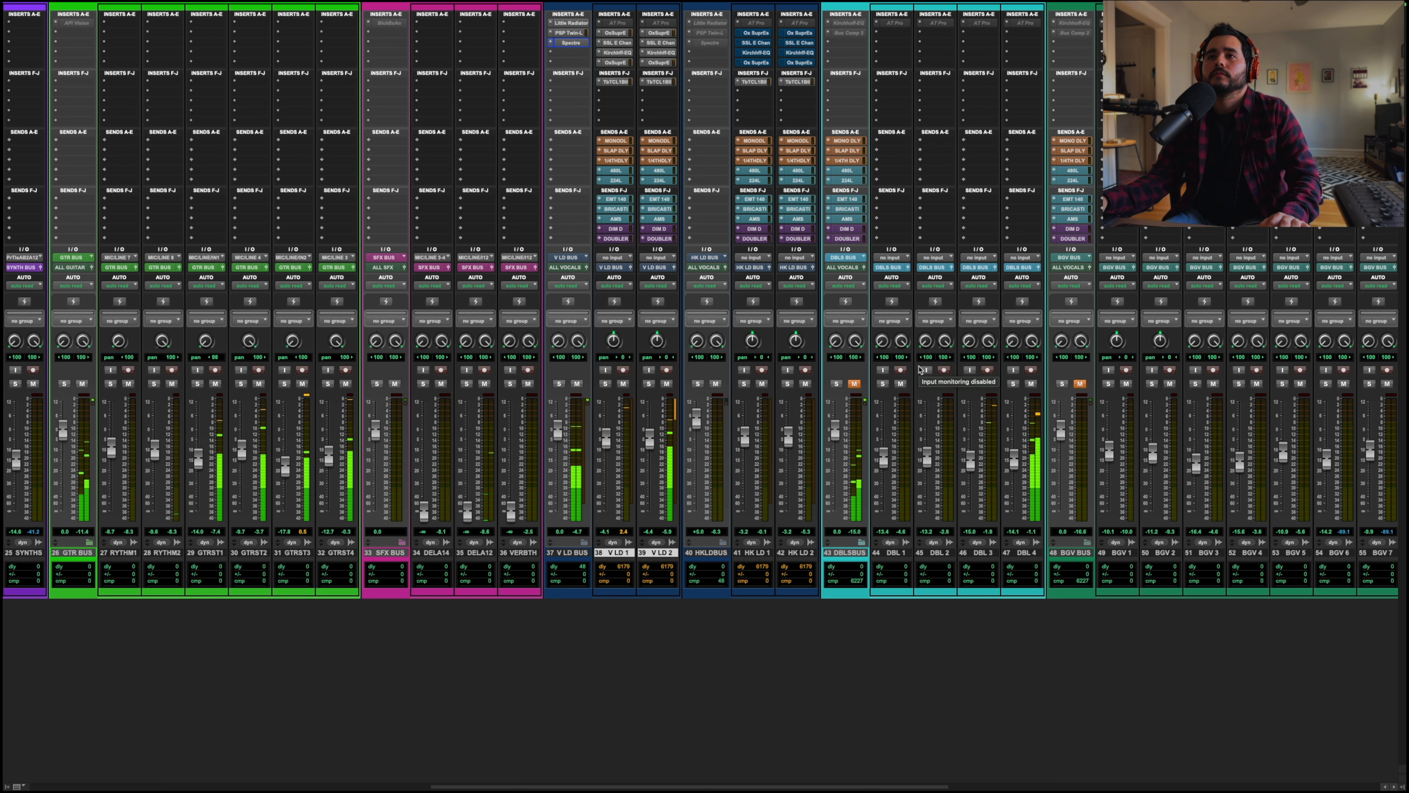
scroll(803, 383, "right", 2)
scroll(803, 383, "right", 1)
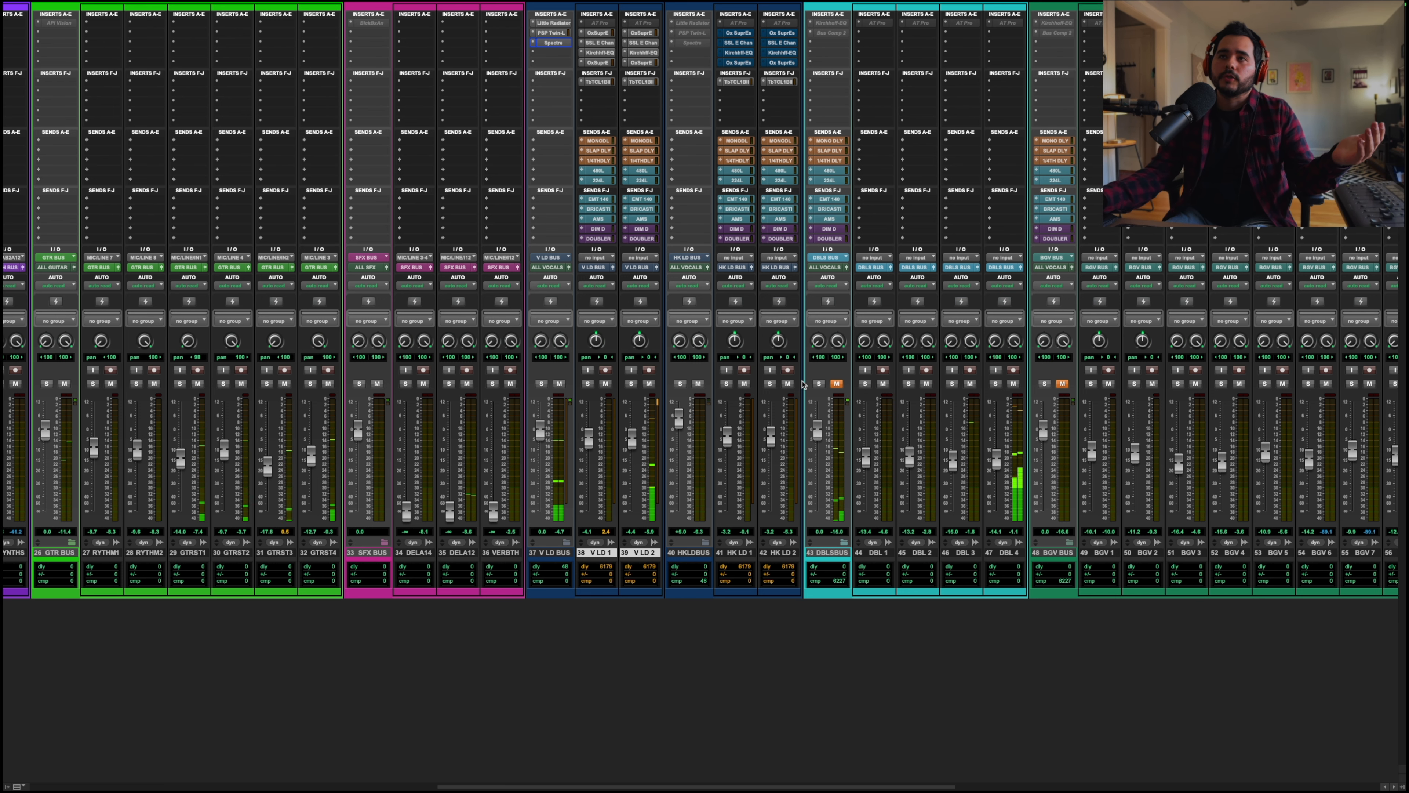